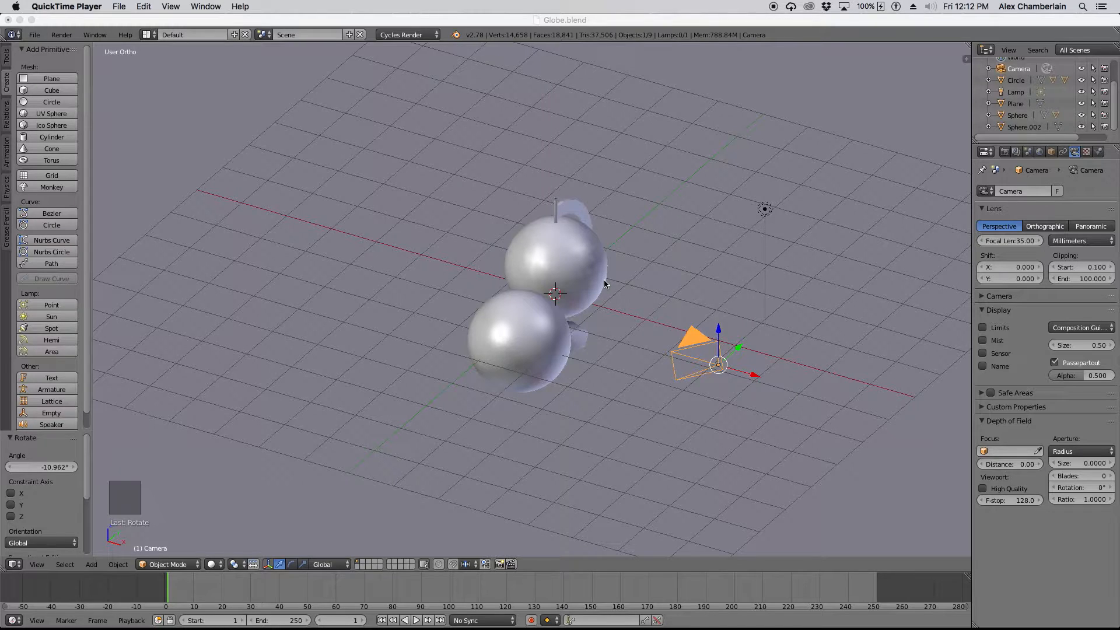
# - Bring Blender forward and switch the viewport to Rendered shading with both globes in view
pyautogui.click(597, 21)
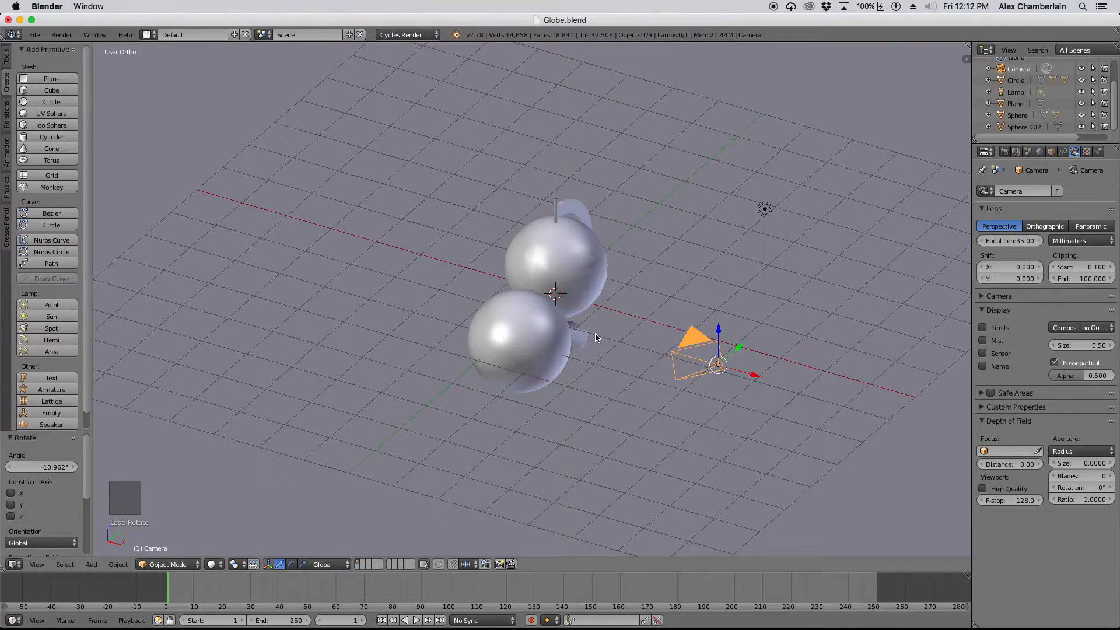
pyautogui.press('KP_6')
pyautogui.press('KP_6')
pyautogui.press('KP_6')
pyautogui.scroll(-4, 555, 366)
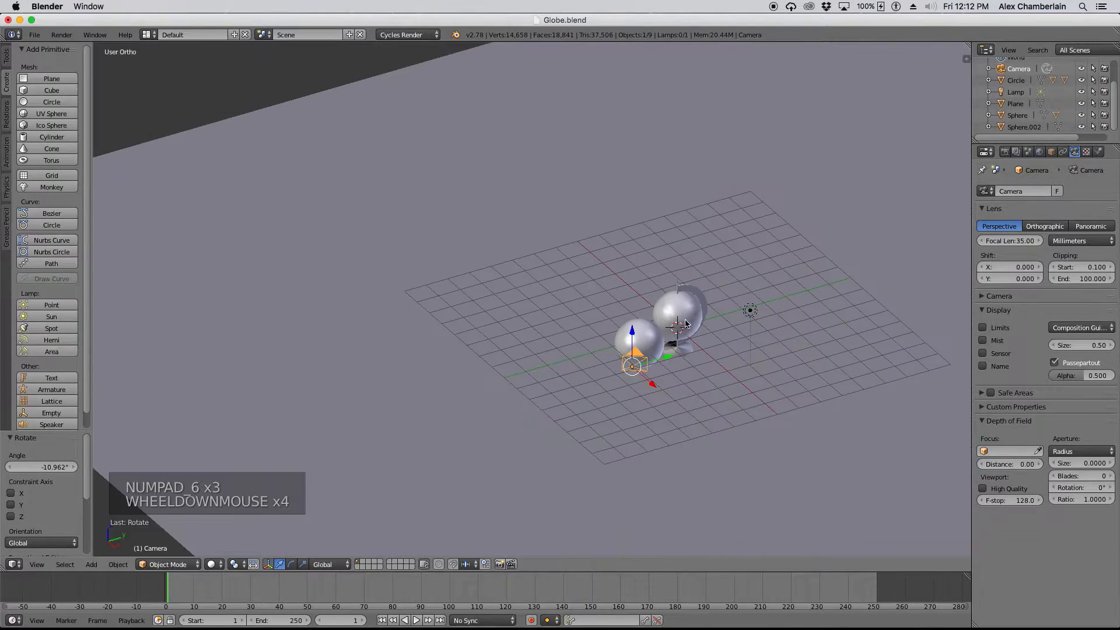
pyautogui.scroll(6, 698, 330)
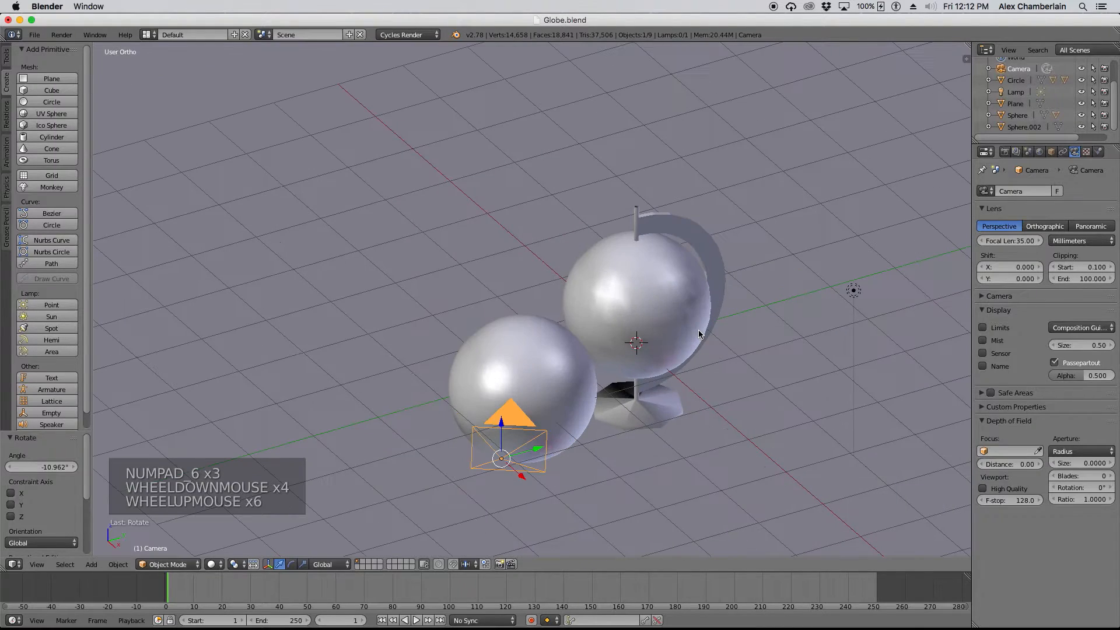
pyautogui.click(217, 564)
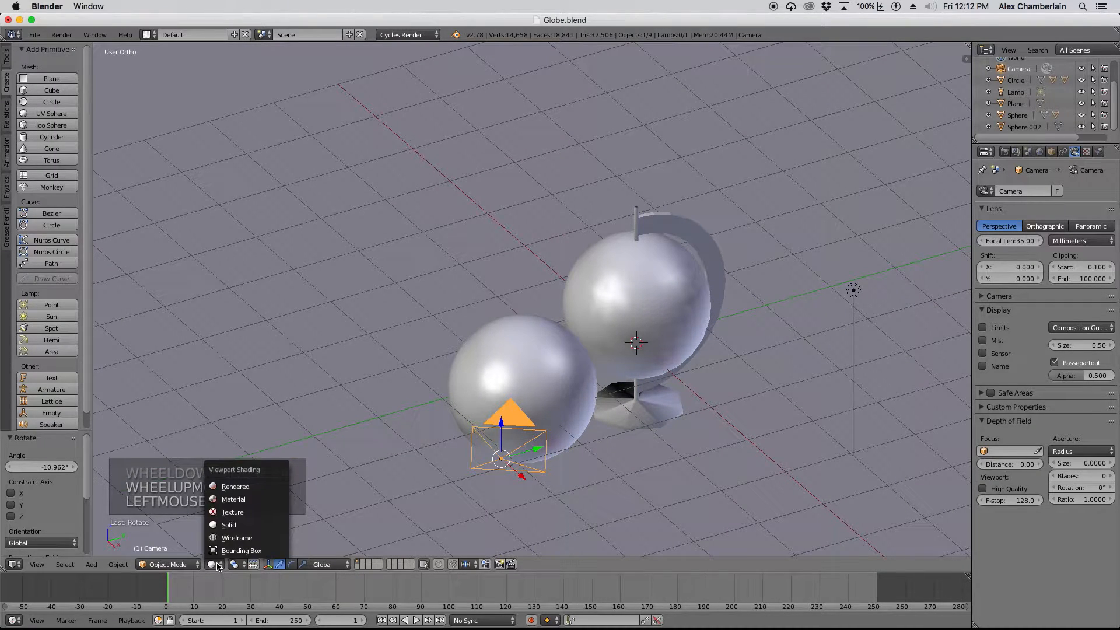
pyautogui.click(235, 486)
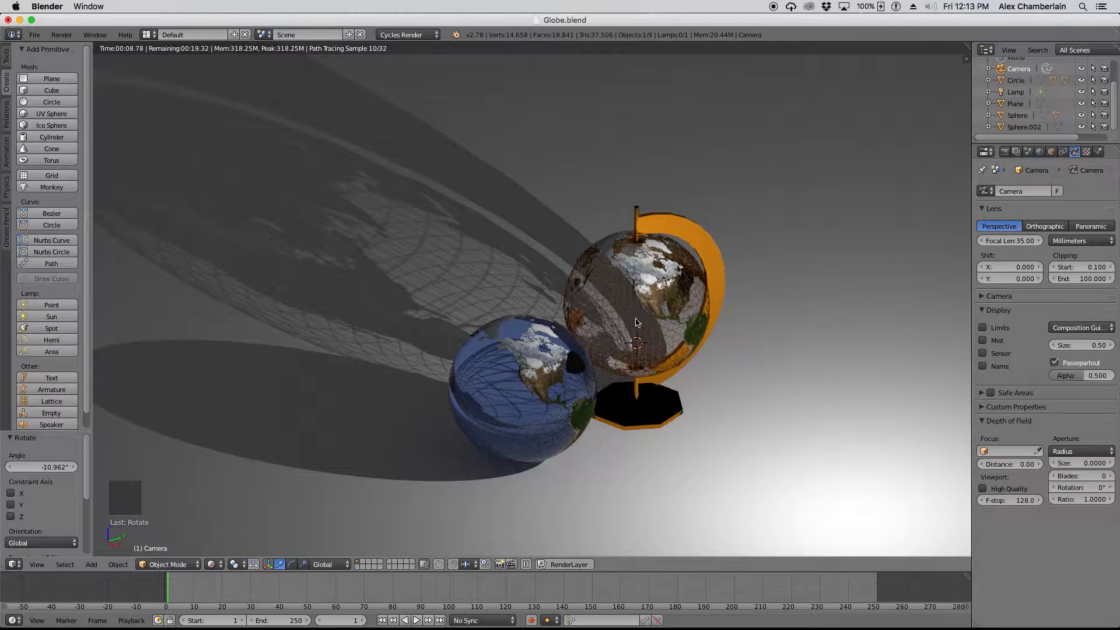
# - Examine the rendered globes and their shadows up close and return the viewport to solid shading
pyautogui.scroll(5, 638, 323)
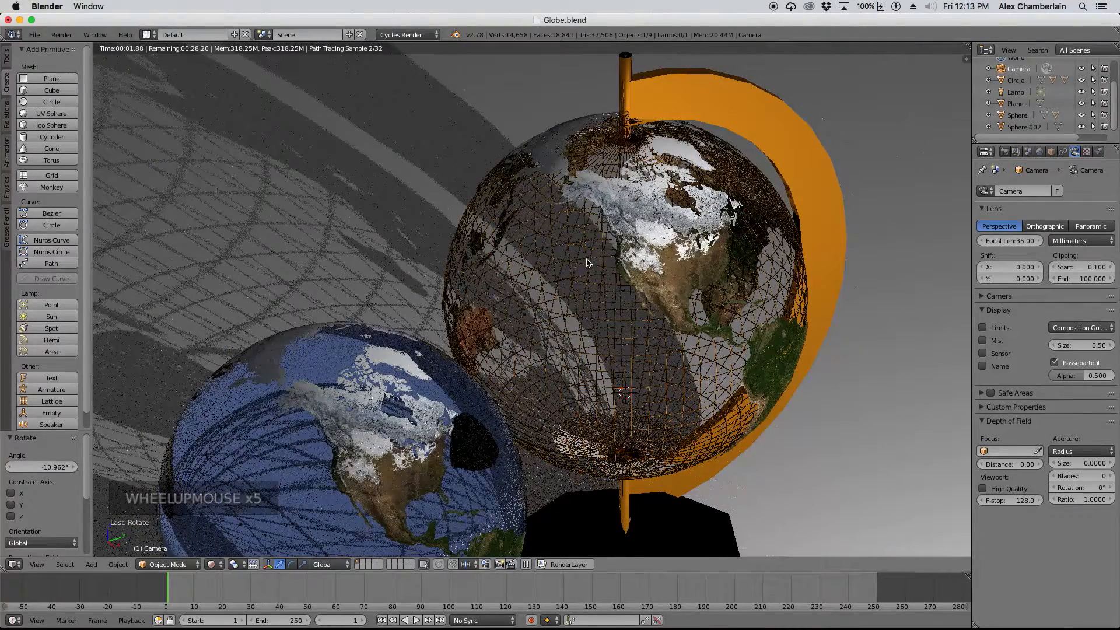
pyautogui.scroll(-1, 612, 285)
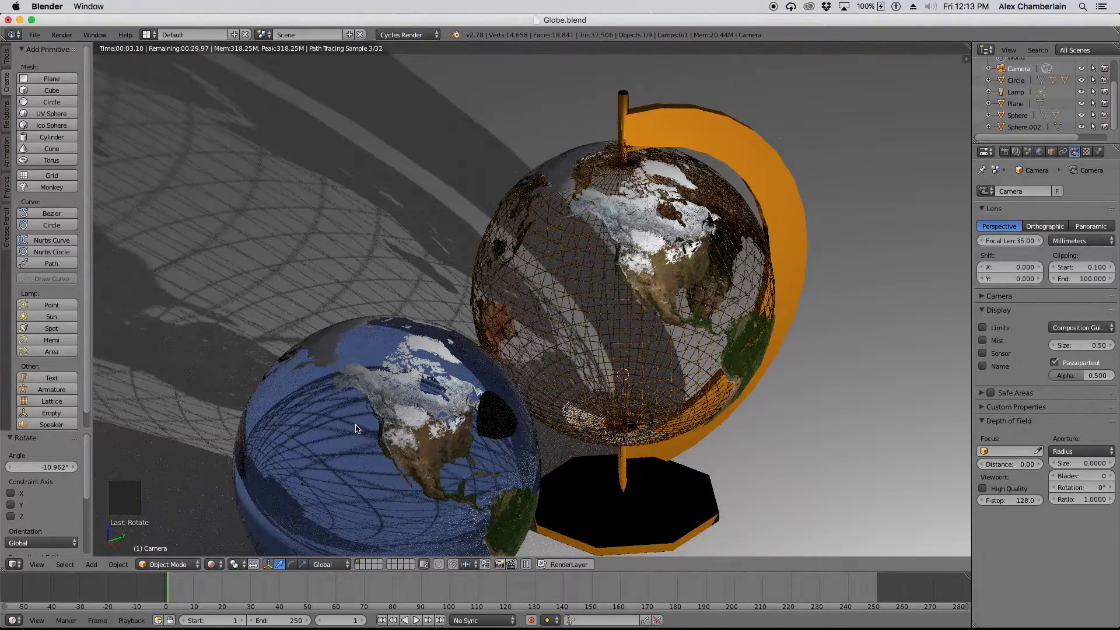
pyautogui.scroll(-1, 362, 424)
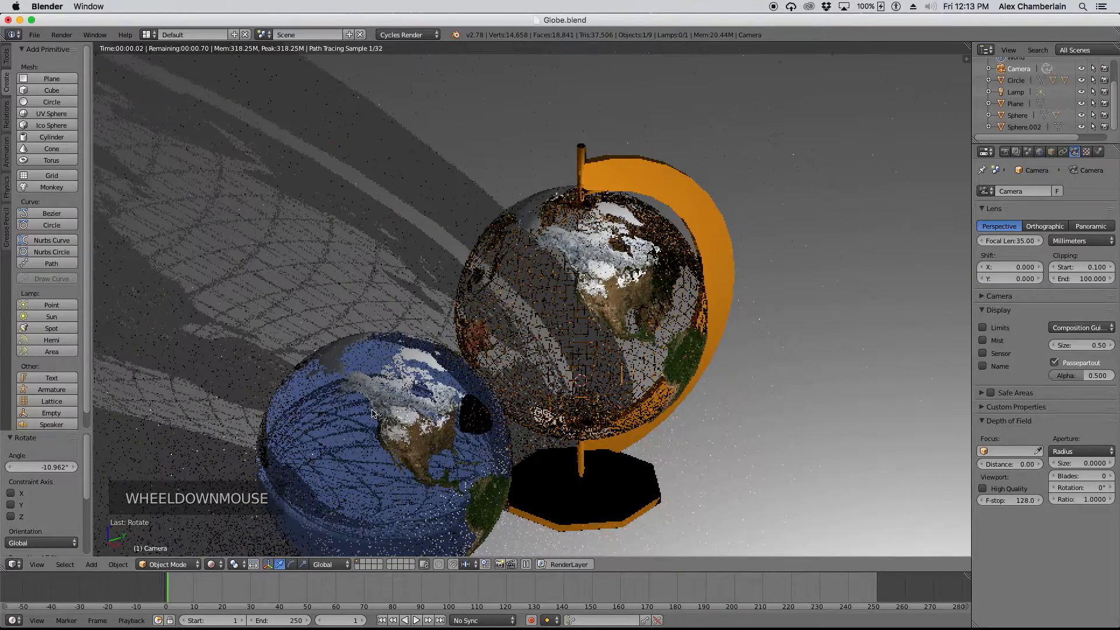
pyautogui.scroll(-2, 408, 389)
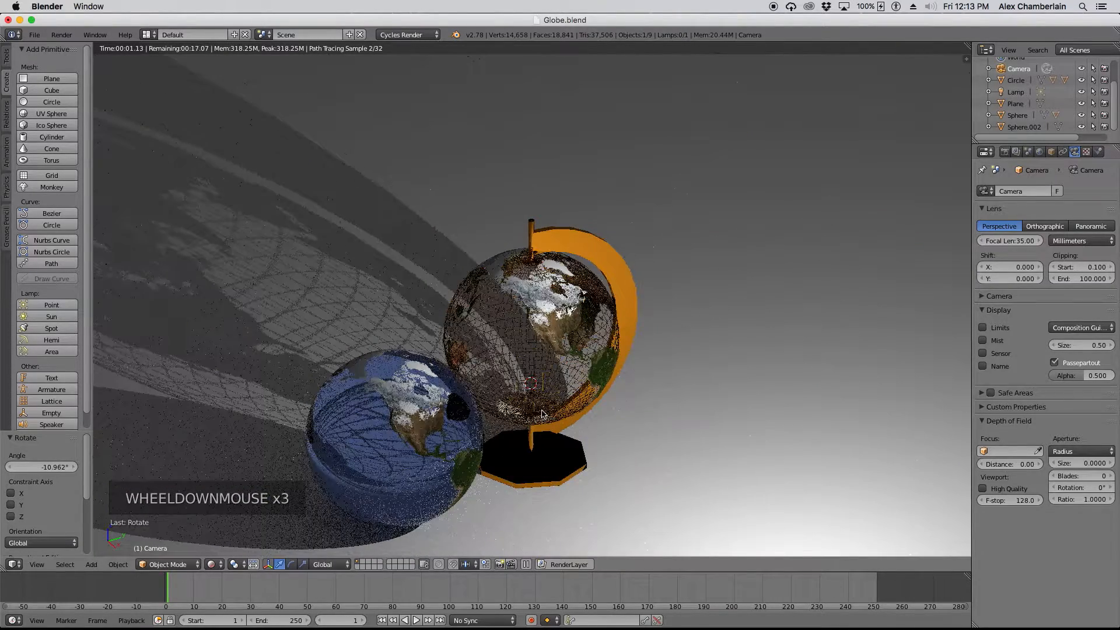
pyautogui.scroll(-2, 541, 414)
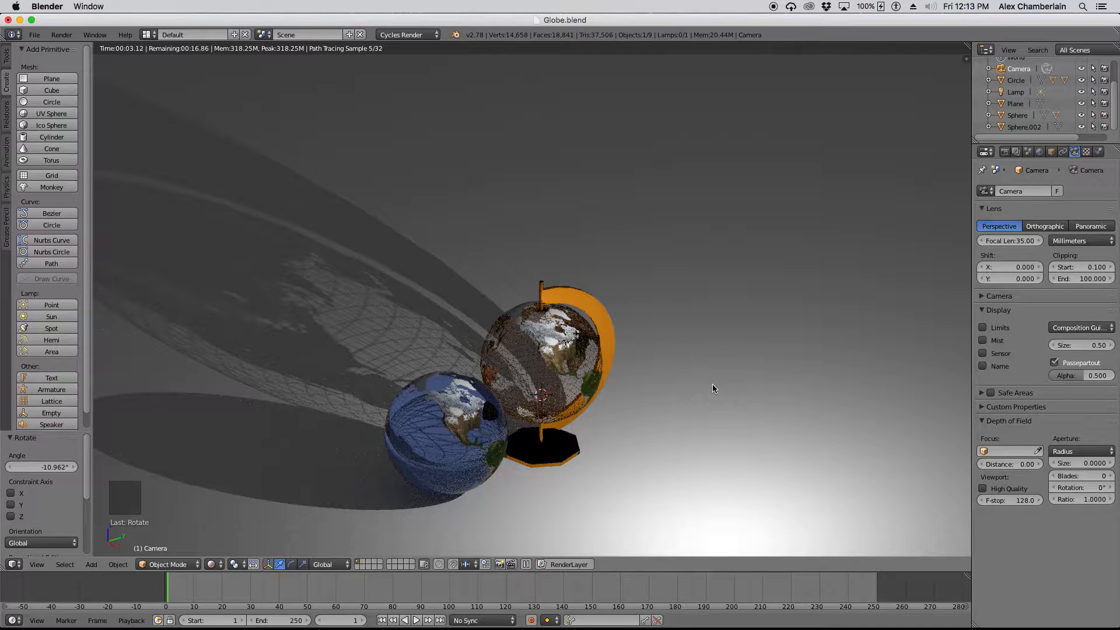
pyautogui.press('z')
pyautogui.press('z')
pyautogui.press('z')
# - Move the large ground plane to scene layer 2
pyautogui.scroll(-4, 645, 315)
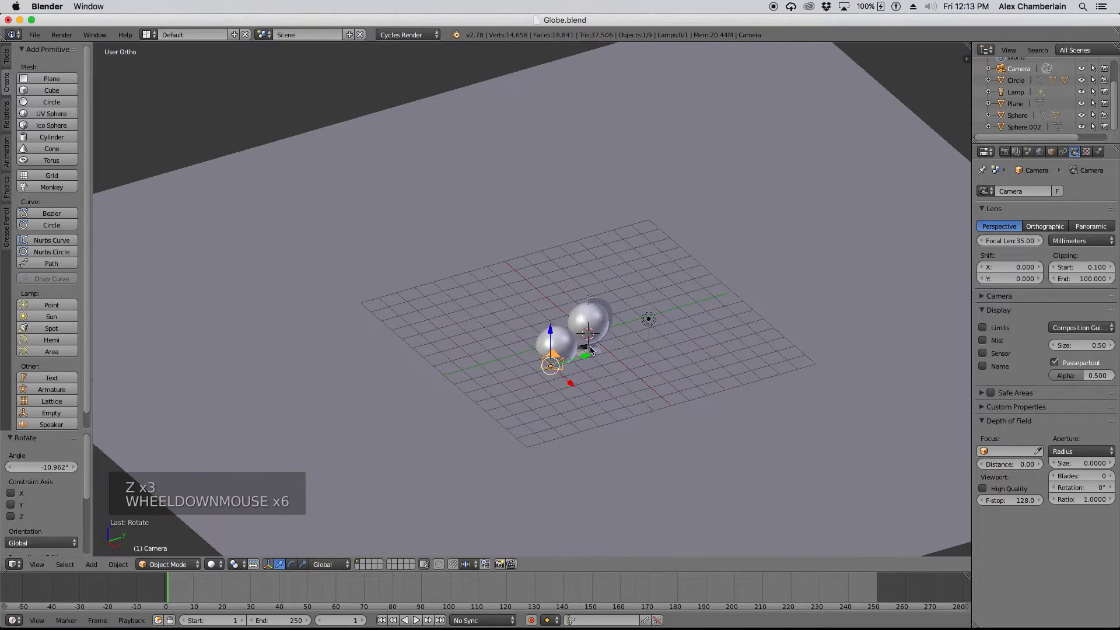
pyautogui.click(775, 376)
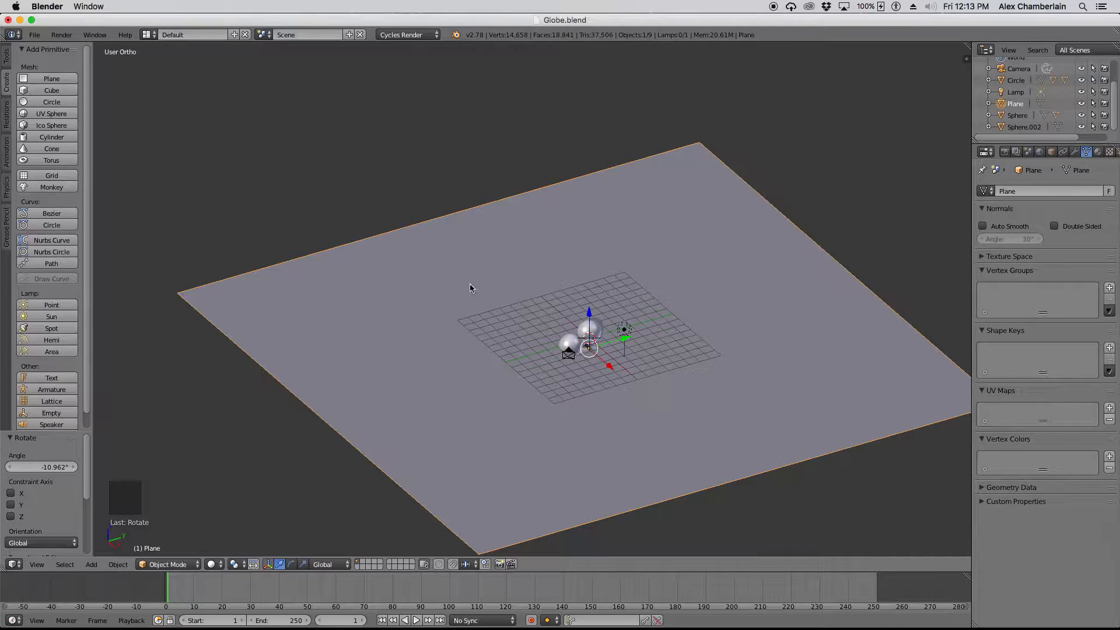
pyautogui.press('m')
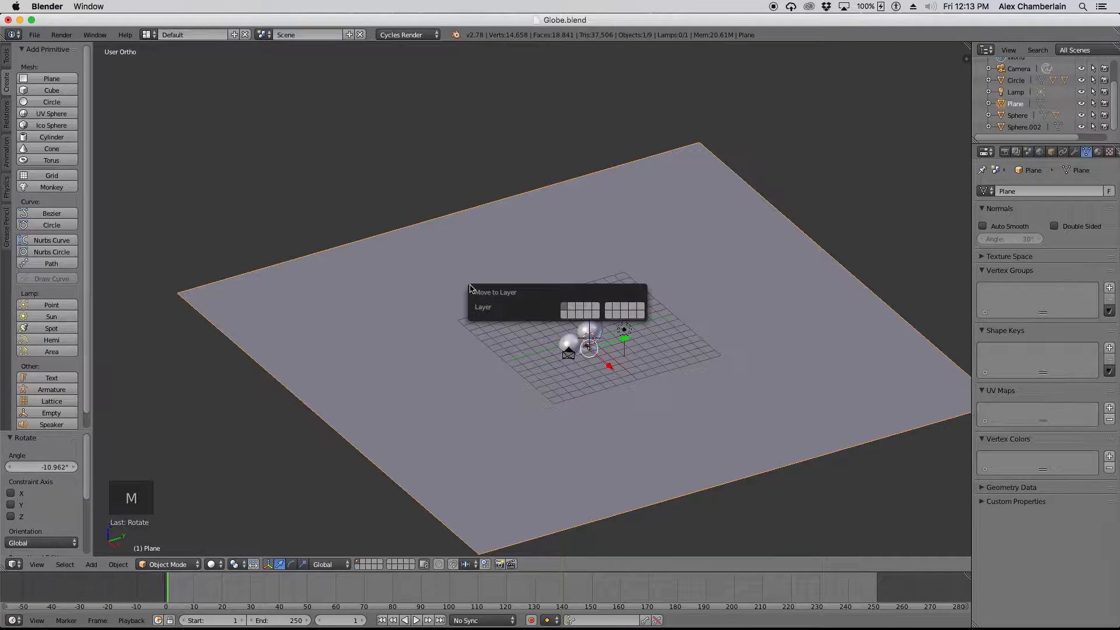
pyautogui.click(572, 309)
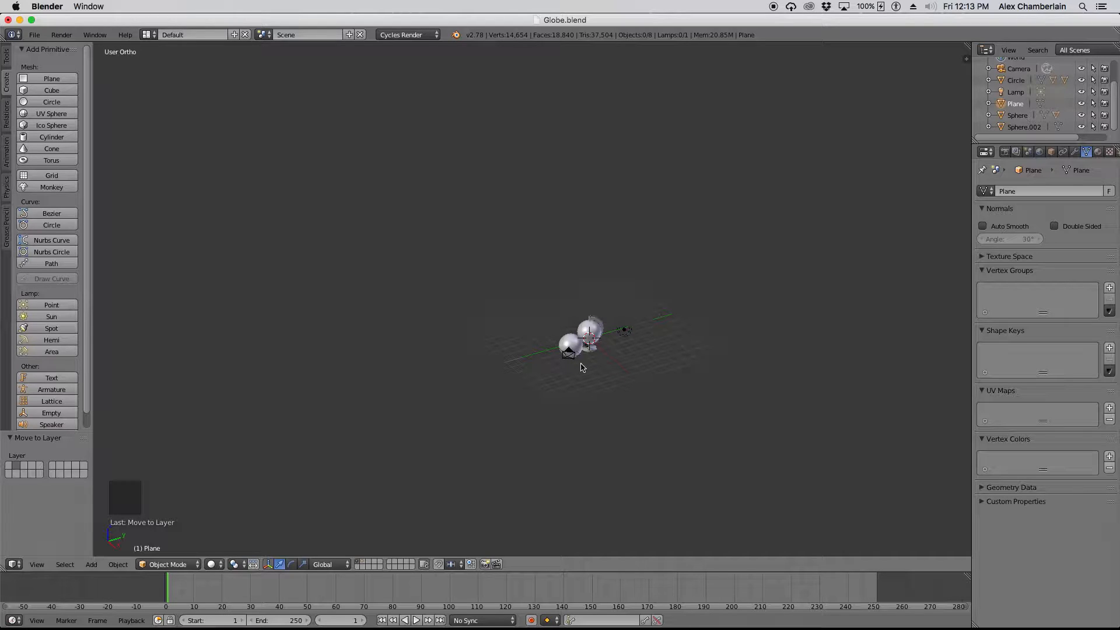
# - Check the contents of scene layers 1 and 2 by showing each on its own, ending on layer 1
pyautogui.click(366, 564)
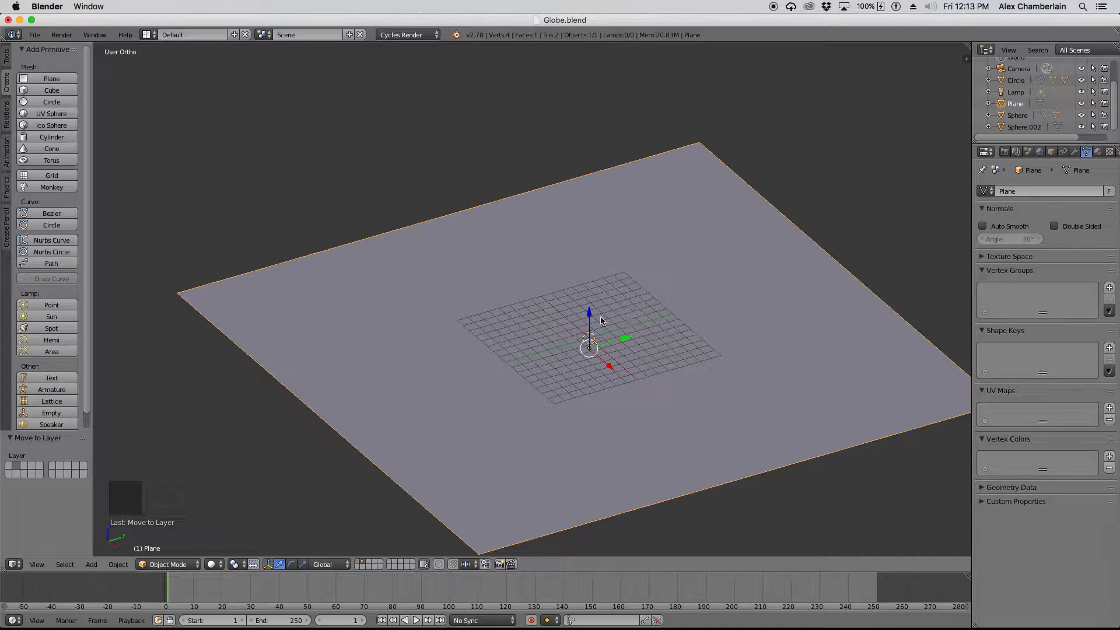
pyautogui.click(359, 564)
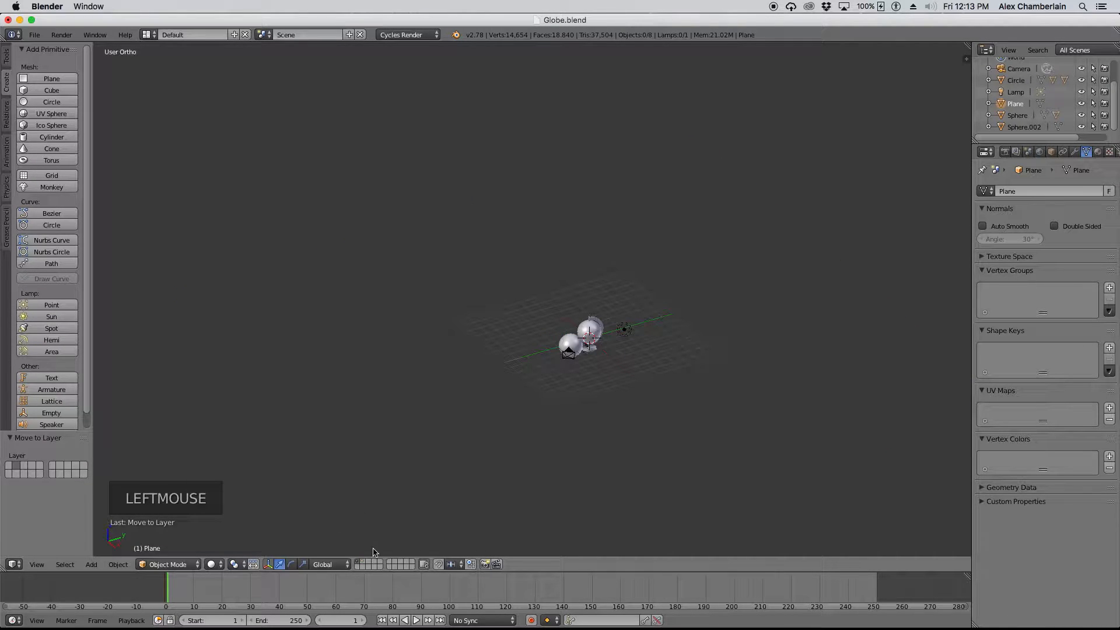
pyautogui.click(363, 562)
pyautogui.click(359, 564)
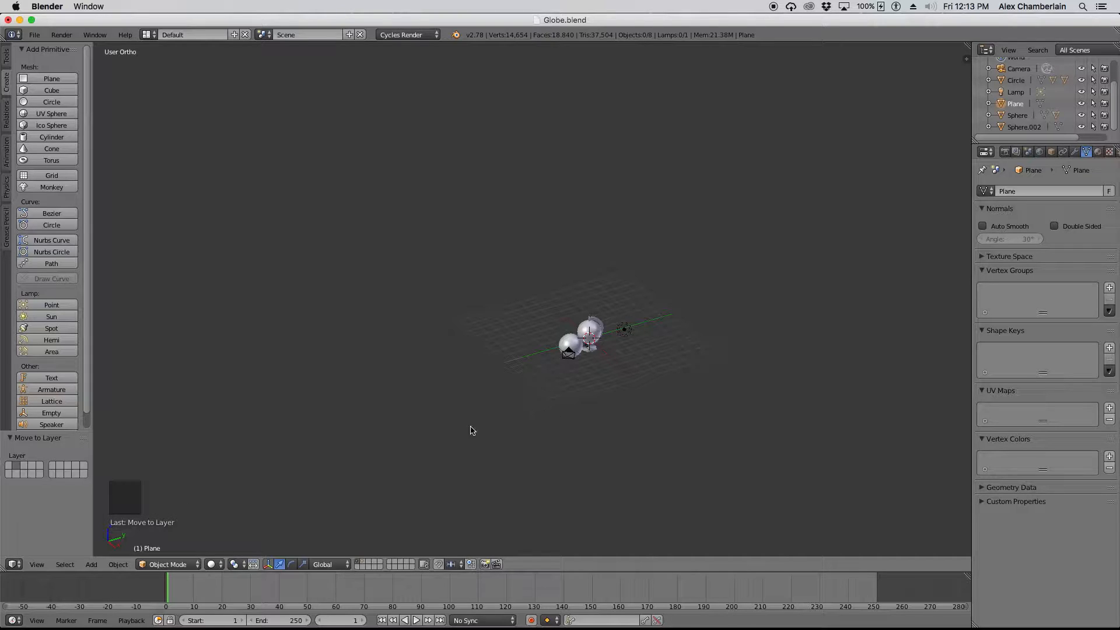
# - Rename the scene's existing render layer to Object
pyautogui.scroll(4, 609, 347)
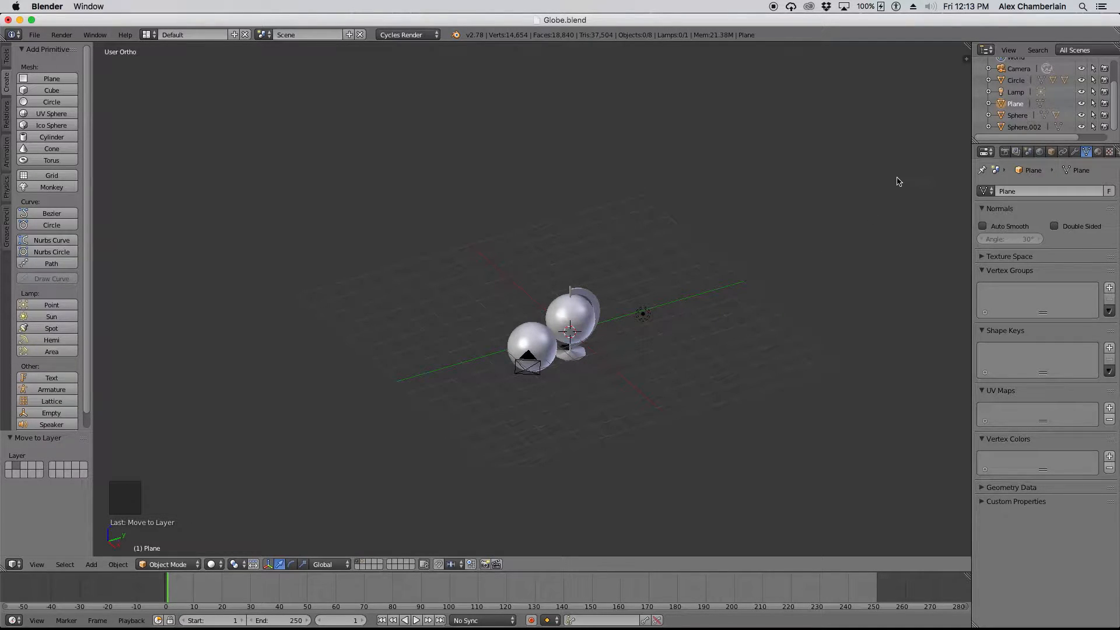
pyautogui.click(1017, 153)
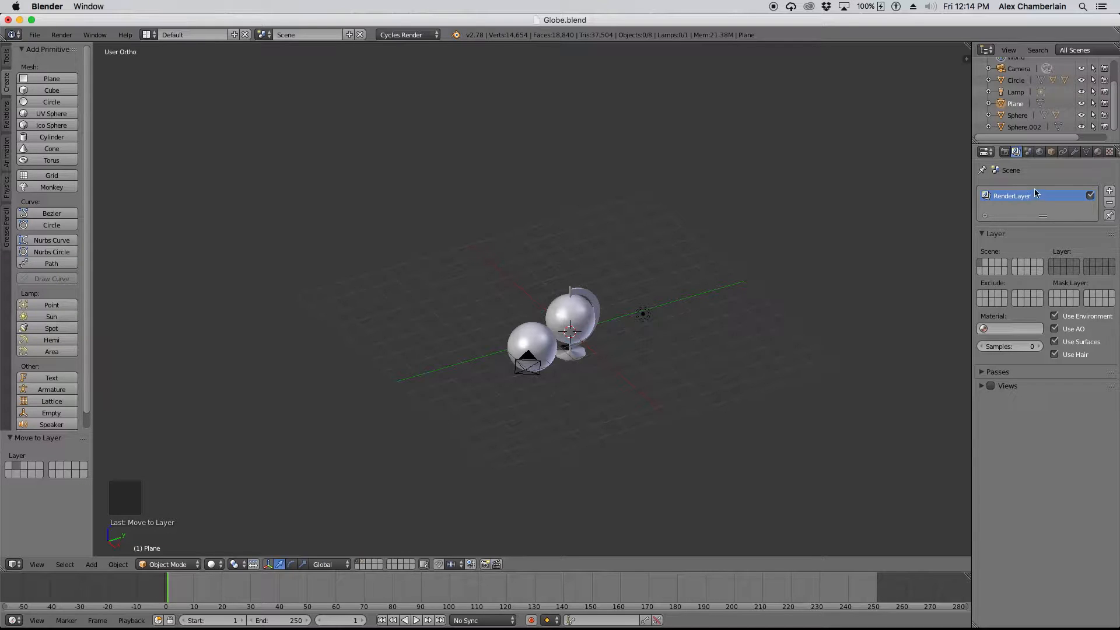
pyautogui.doubleClick(1017, 196)
pyautogui.write('o')
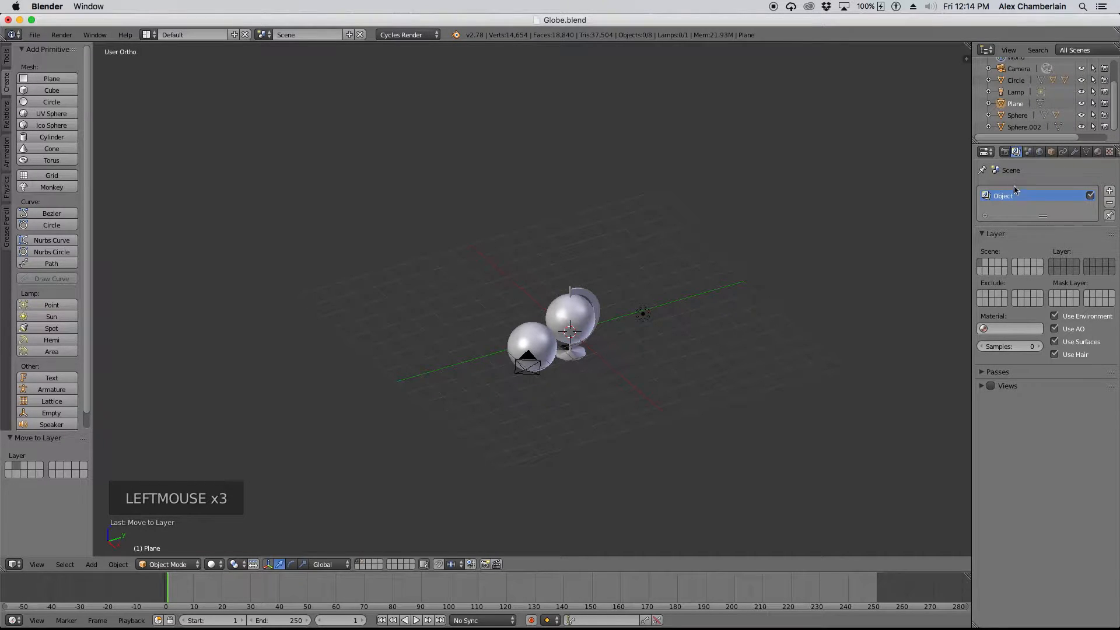
# - Add a second render layer and name it ShadowCatcher
pyautogui.click(1109, 191)
pyautogui.doubleClick(1019, 209)
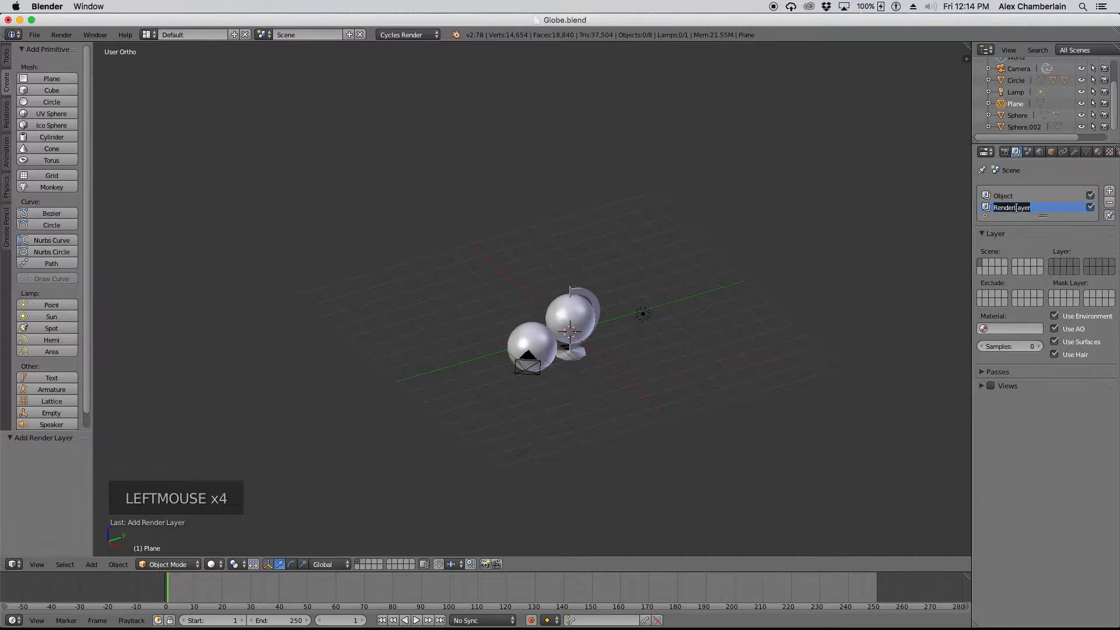
pyautogui.write('ShadowCatcher')
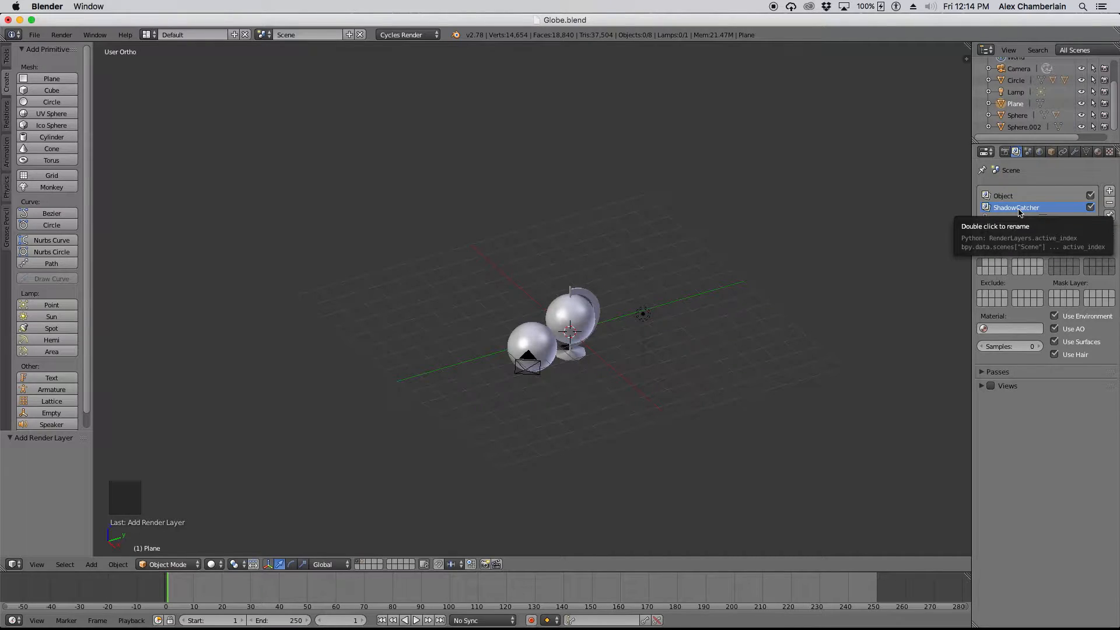
# - Enable scene layer 2 together with layer 1 and check that scene setting on both render layers
pyautogui.keyDown('shift'); pyautogui.click(985, 263); pyautogui.keyUp('shift')
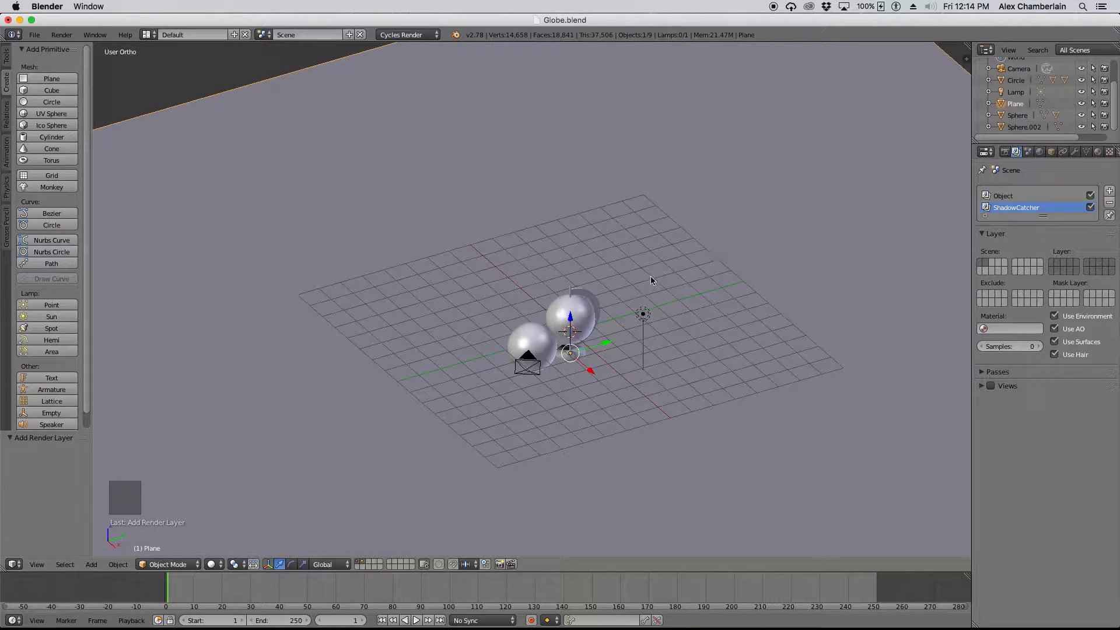
pyautogui.click(1007, 198)
pyautogui.click(1018, 209)
pyautogui.click(1012, 200)
pyautogui.click(1017, 210)
pyautogui.click(1013, 197)
pyautogui.click(1016, 210)
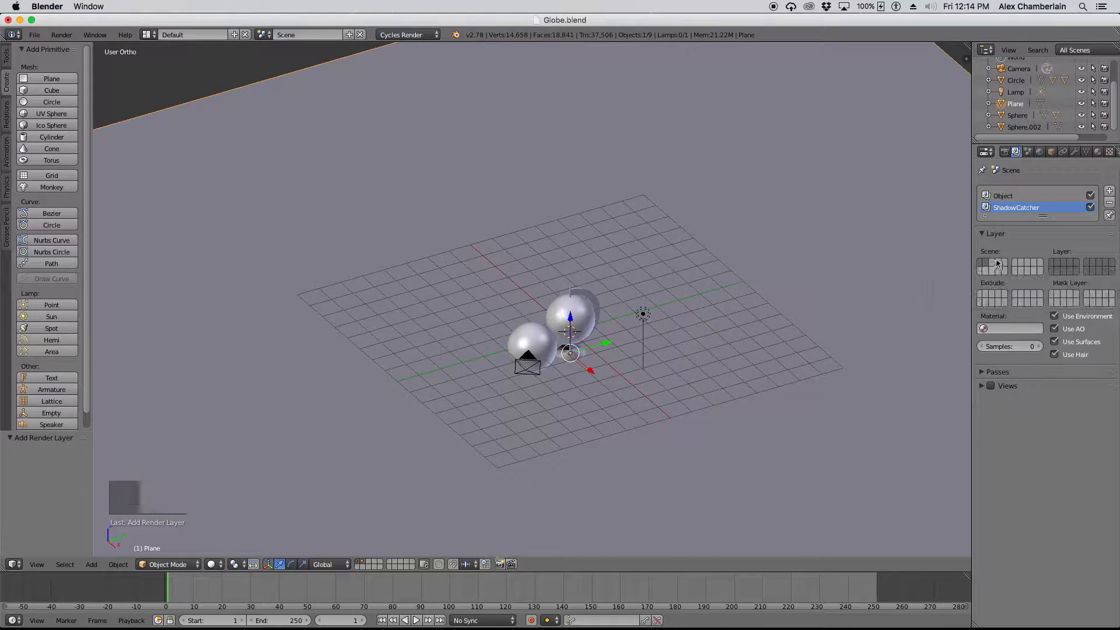
# - Assign only layer 1 to the Object render layer and only layer 2 to the ShadowCatcher render layer
pyautogui.click(1013, 197)
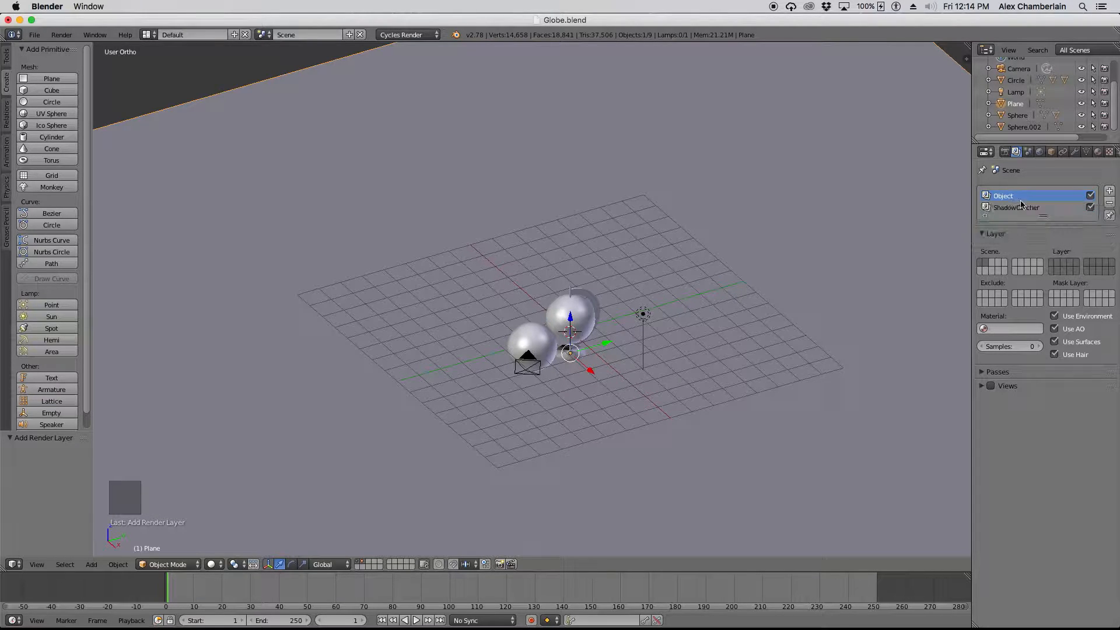
pyautogui.click(1051, 263)
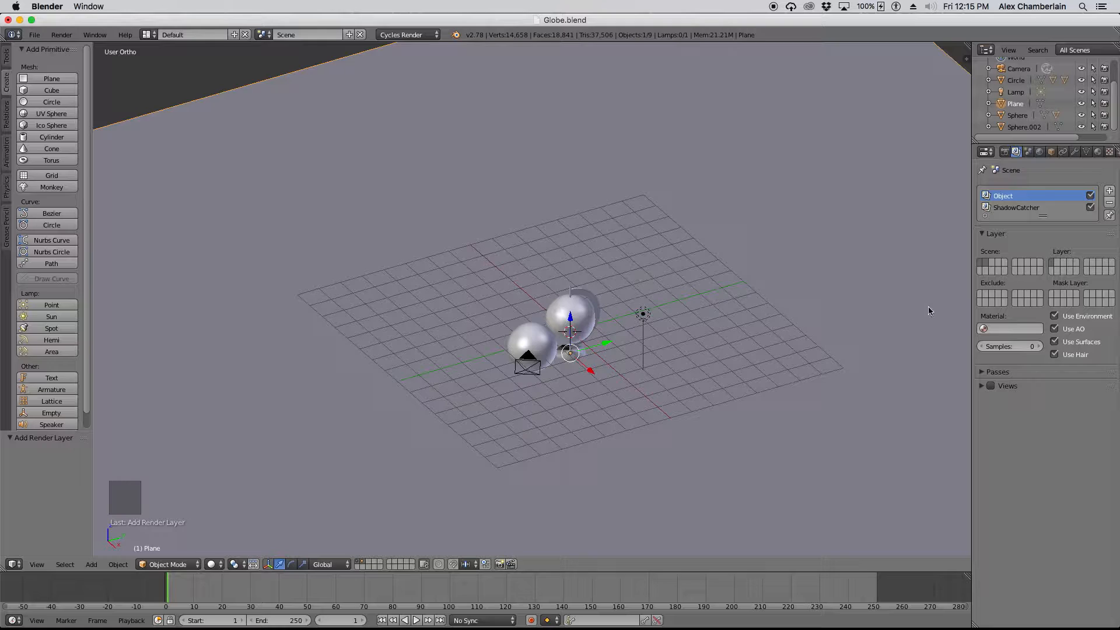
pyautogui.click(1025, 209)
pyautogui.click(1061, 267)
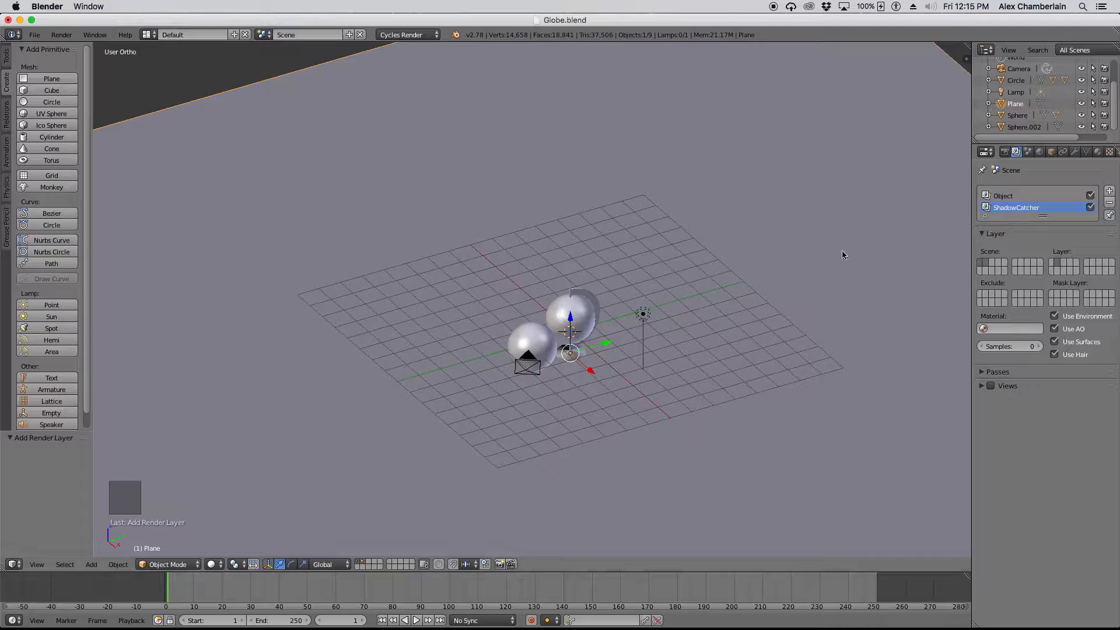
# - Review the render passes of the Object layer and enable the Shadow pass on the ShadowCatcher layer
pyautogui.click(1014, 196)
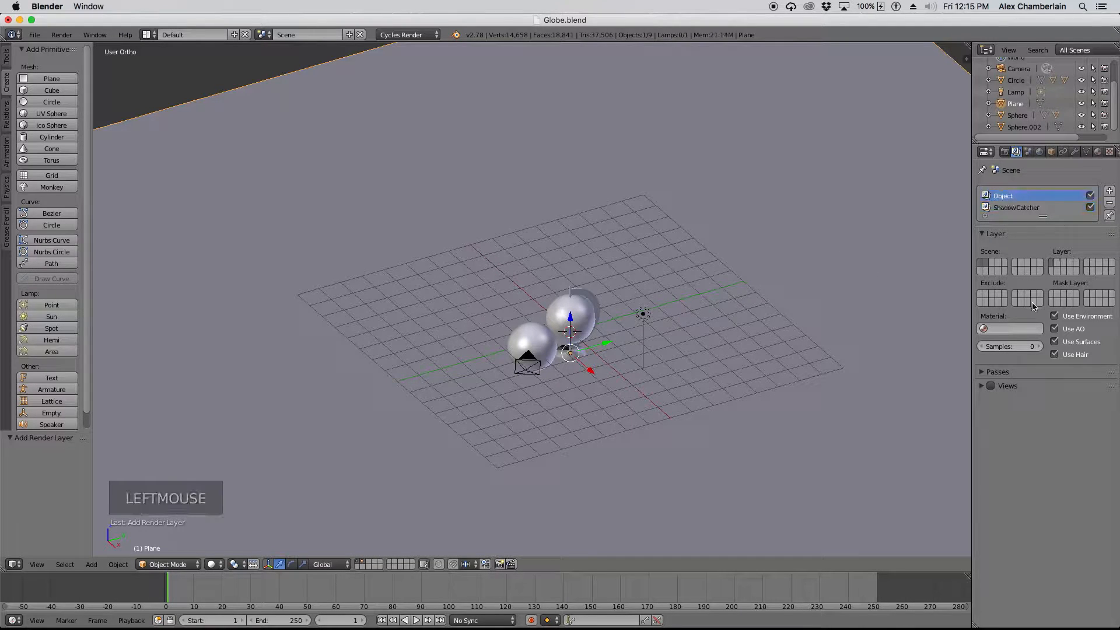
pyautogui.click(985, 373)
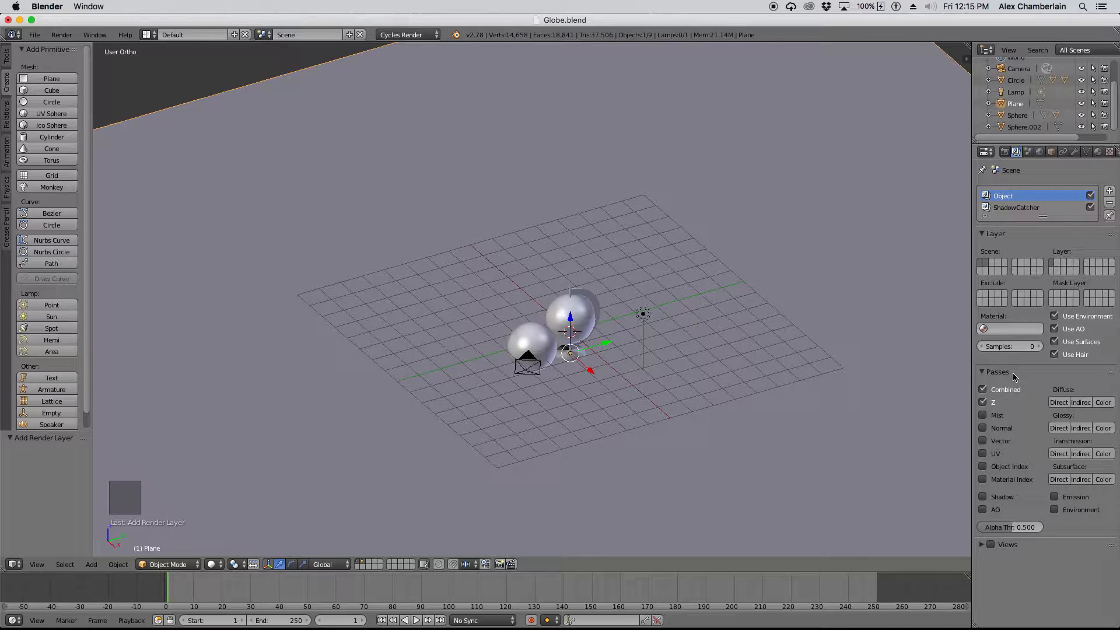
pyautogui.click(1014, 208)
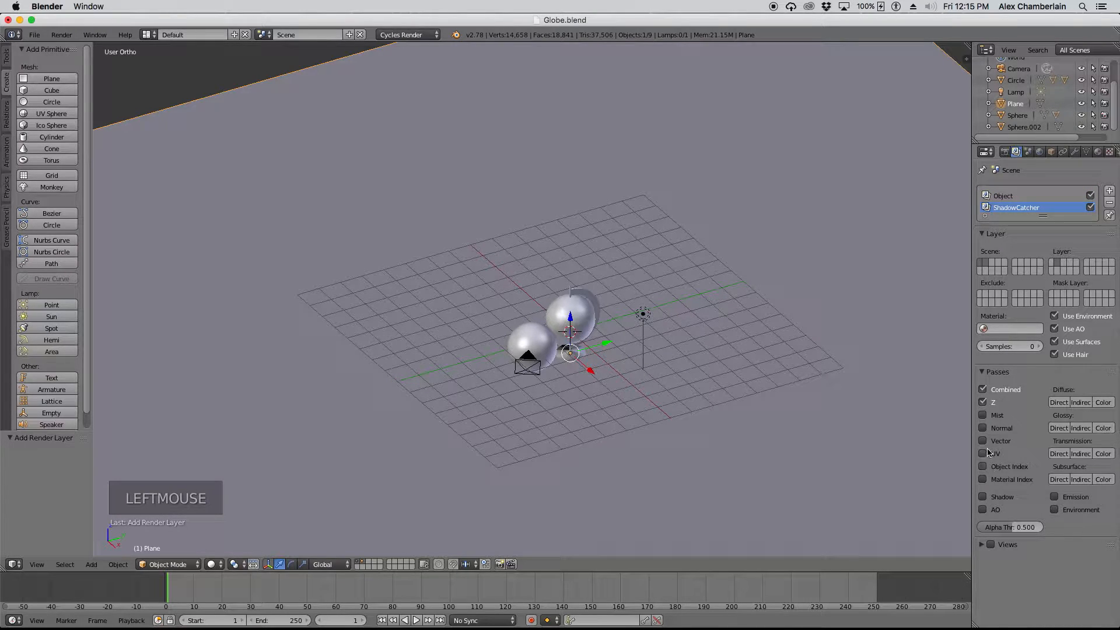
pyautogui.click(982, 497)
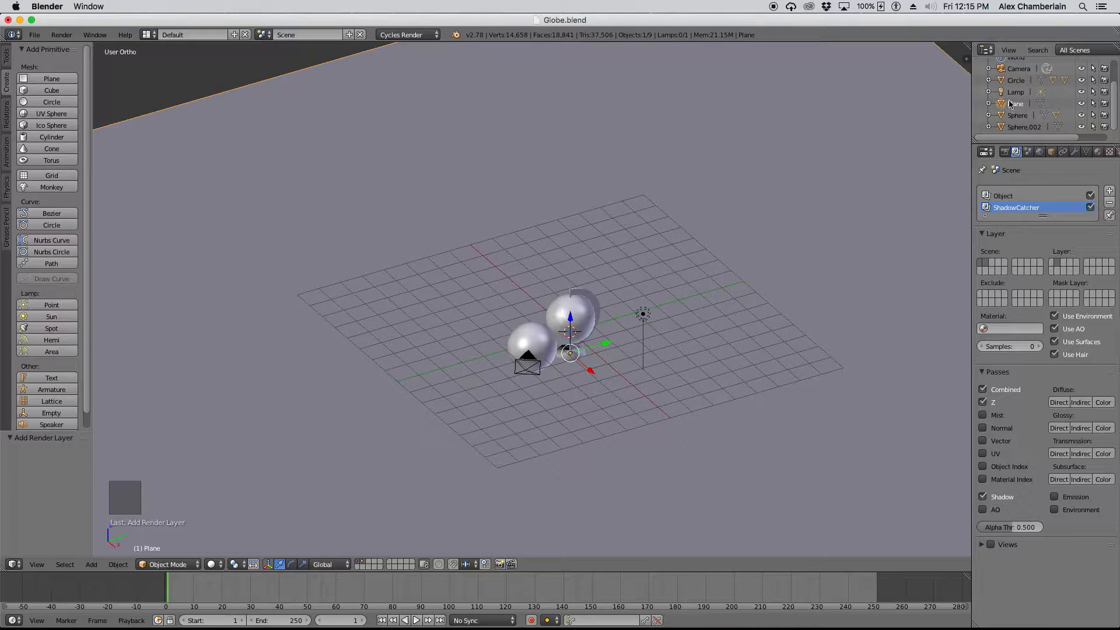
# - Turn on the Transparent film option in the scene's render settings
pyautogui.click(1005, 153)
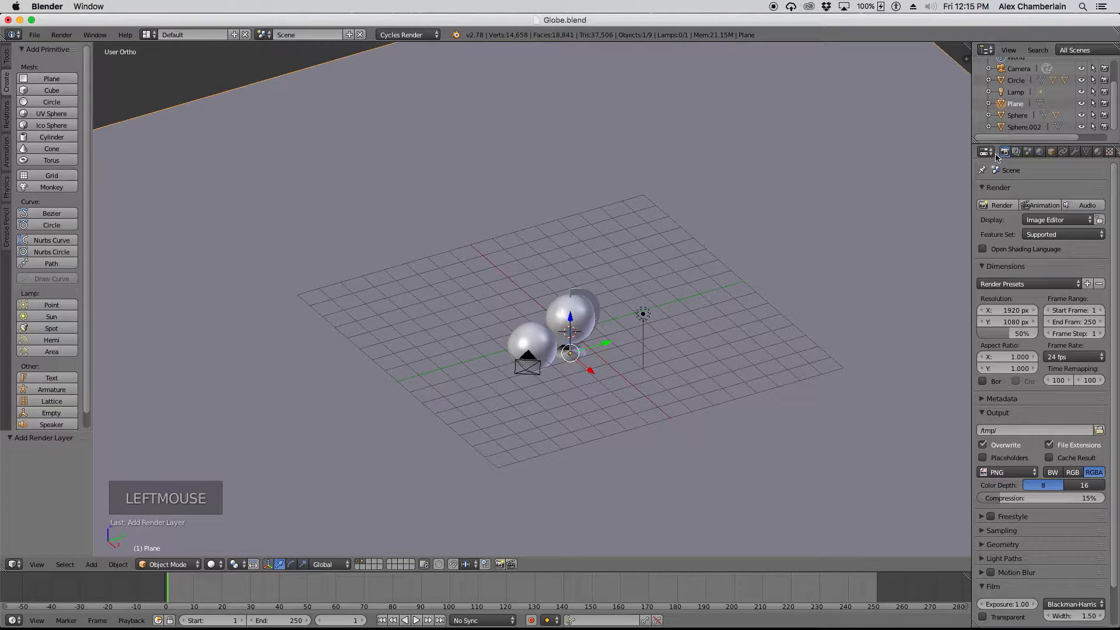
pyautogui.moveTo(1115, 233); pyautogui.dragTo(1115, 311)
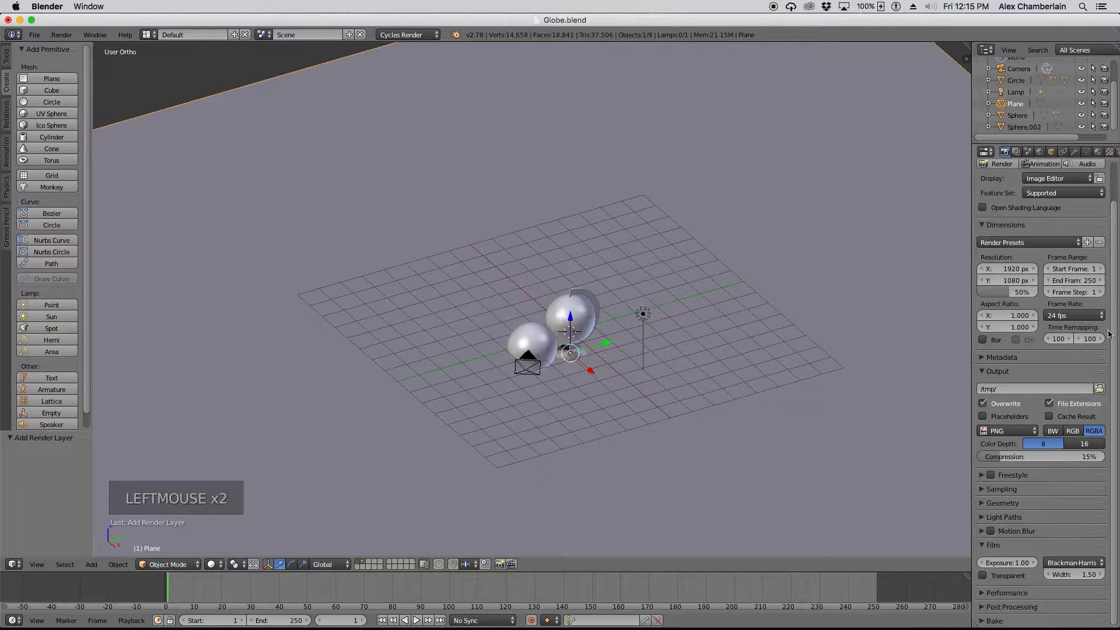
pyautogui.click(983, 577)
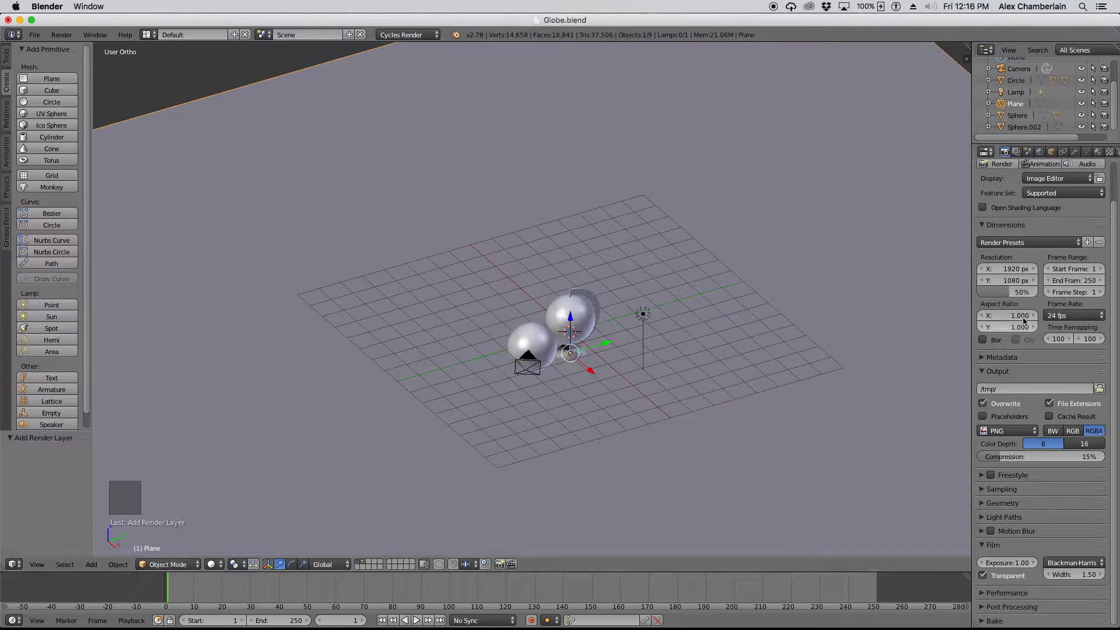
pyautogui.scroll(5, 586, 316)
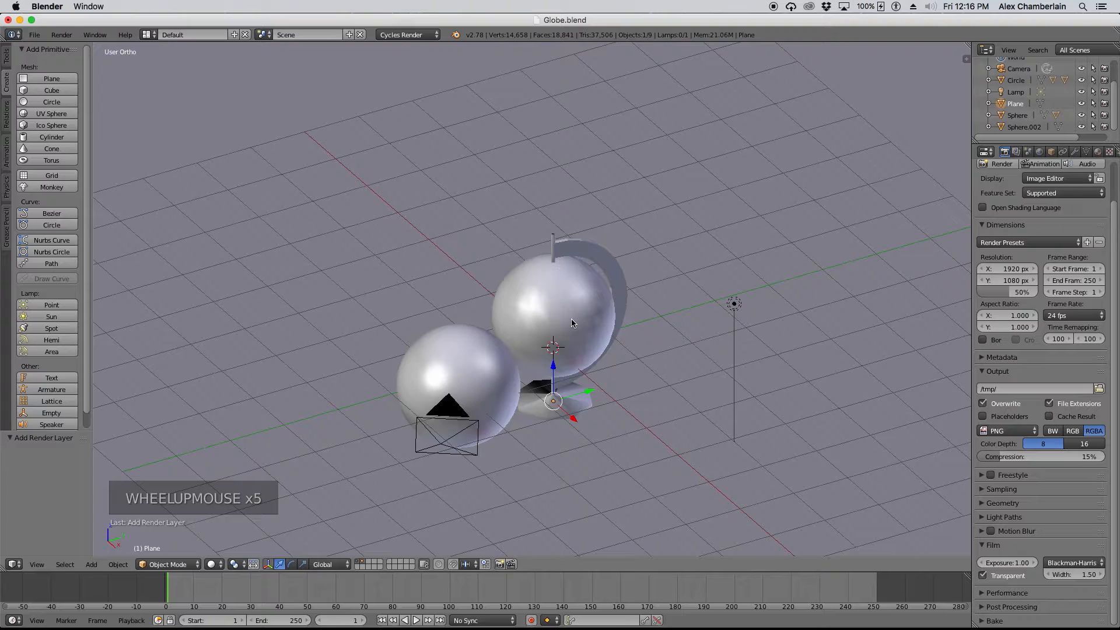
# - Set the Cycles render samples to 32 and render the globe scene through the camera
pyautogui.press('KP_0')
pyautogui.scroll(-2, 562, 402)
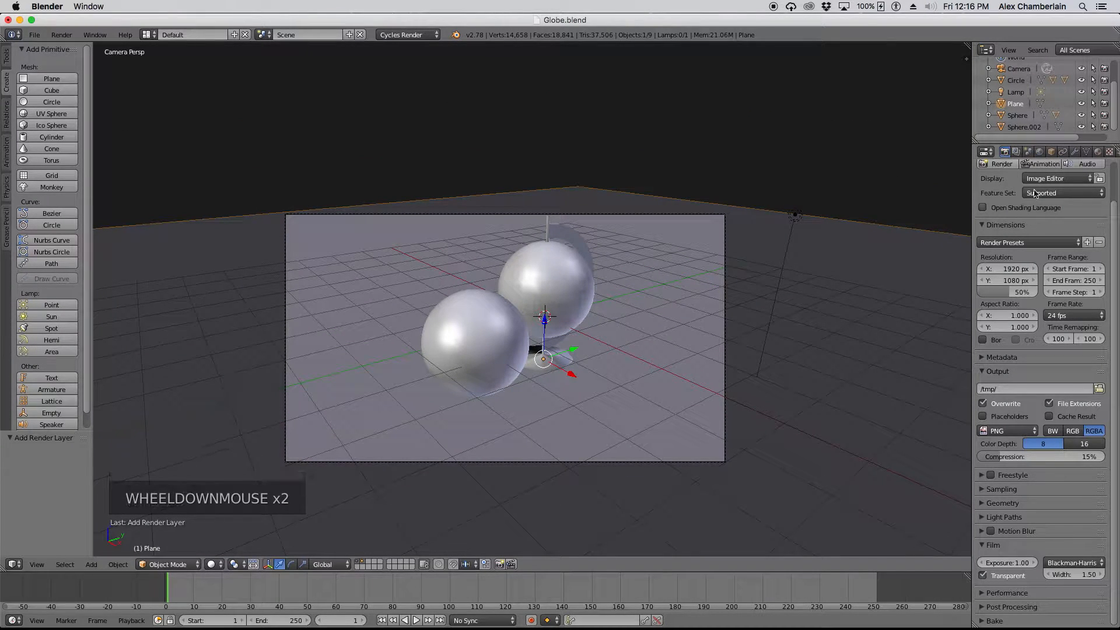
pyautogui.click(986, 491)
pyautogui.click(1076, 548)
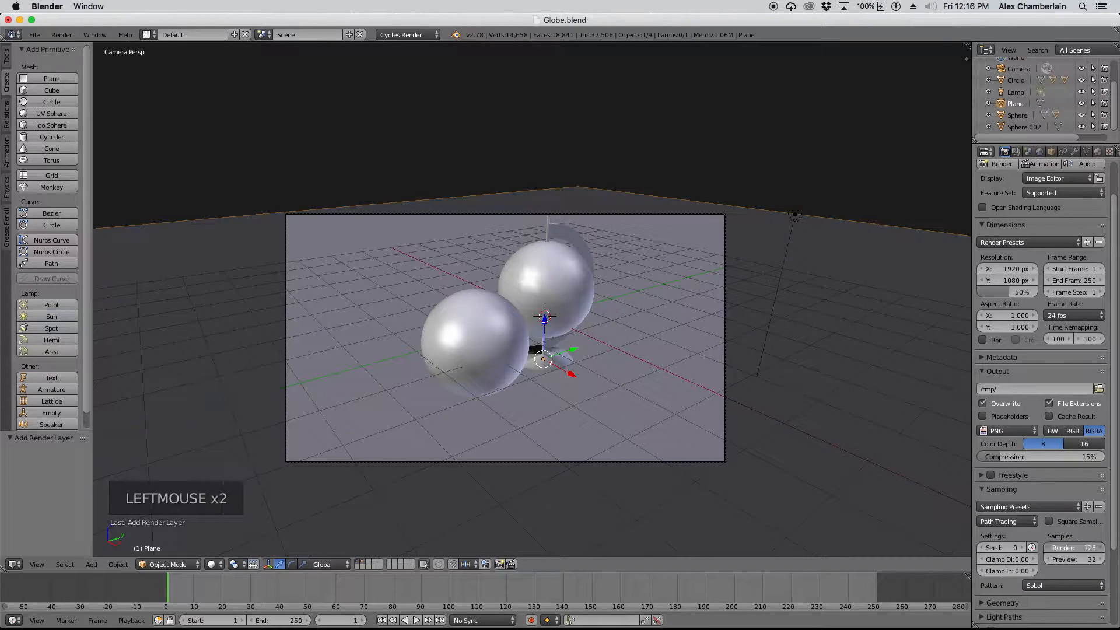
pyautogui.write('30')
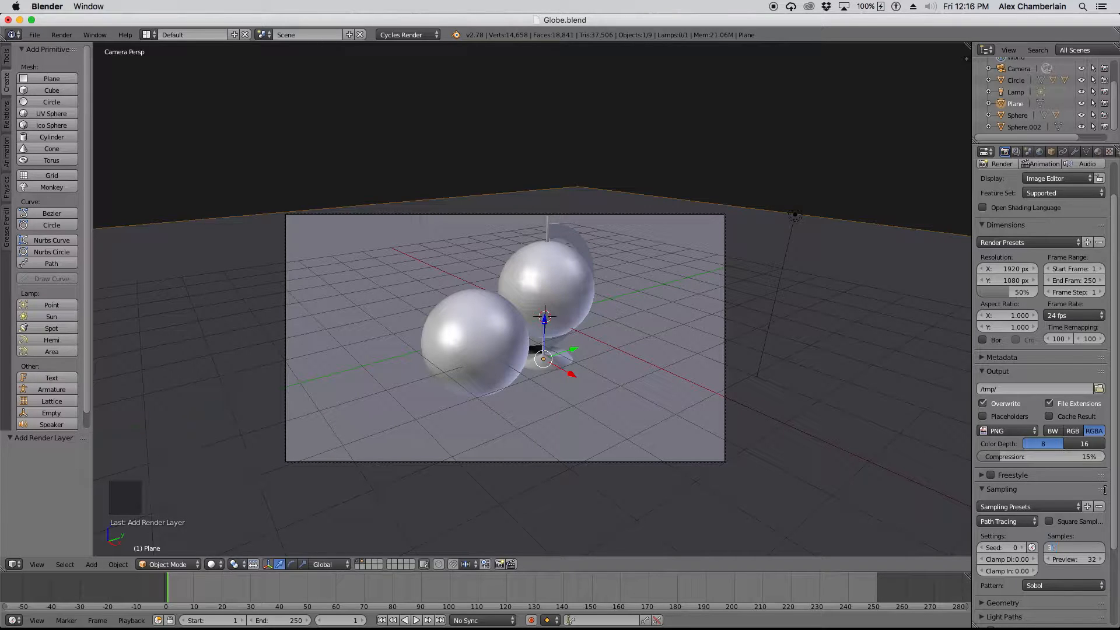
pyautogui.press('Return')
pyautogui.press('F12')
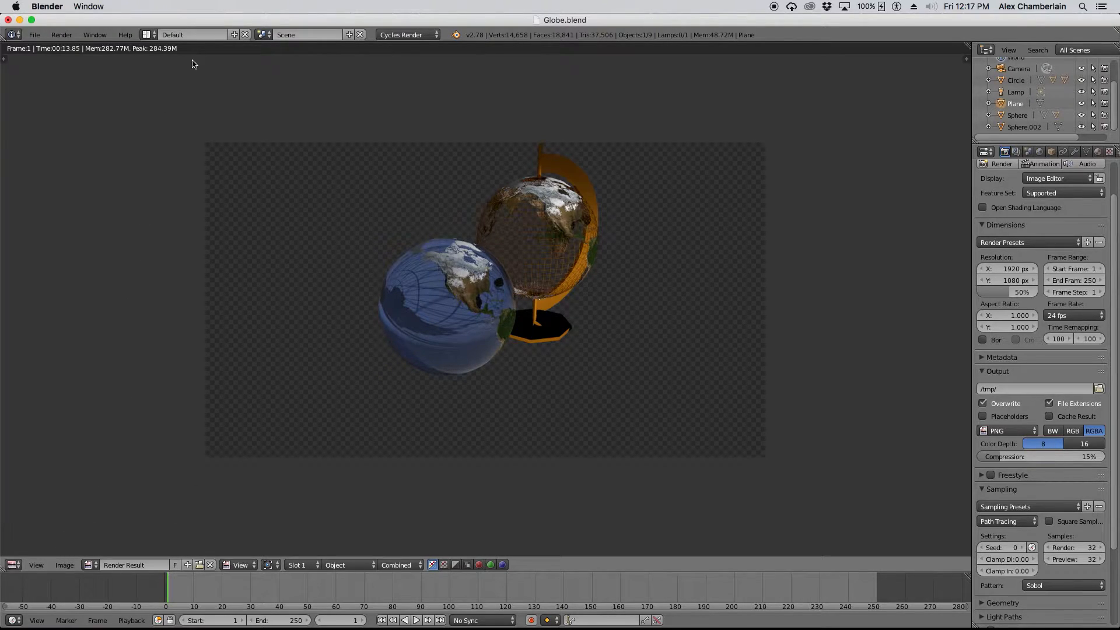
# - Split the rendered image area vertically in two and turn one half into a Node Editor
pyautogui.click(148, 34)
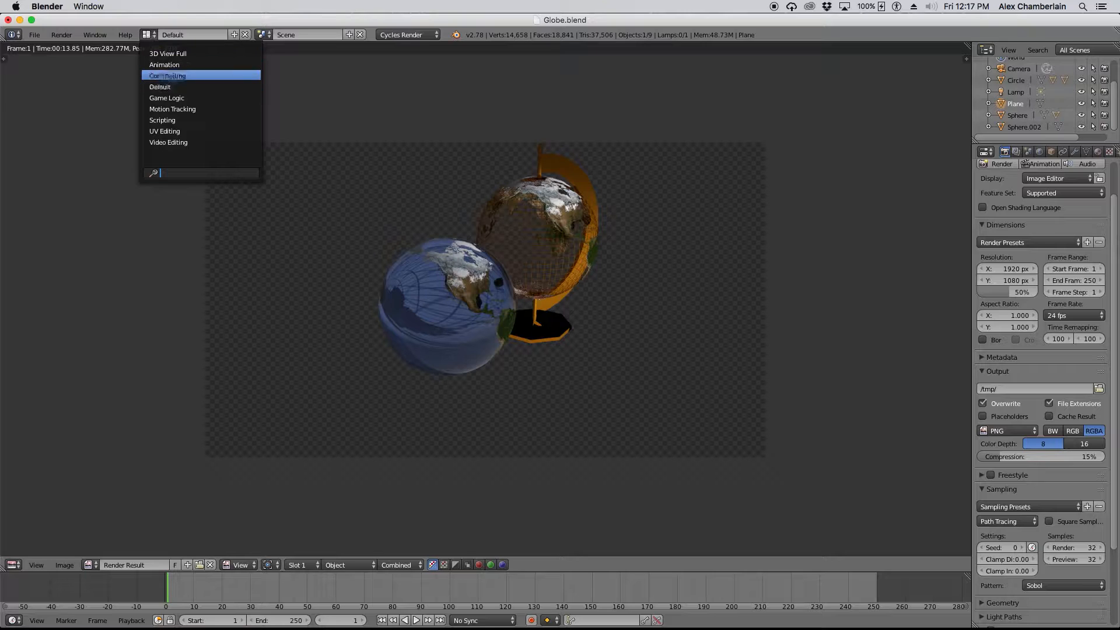
pyautogui.click(155, 33)
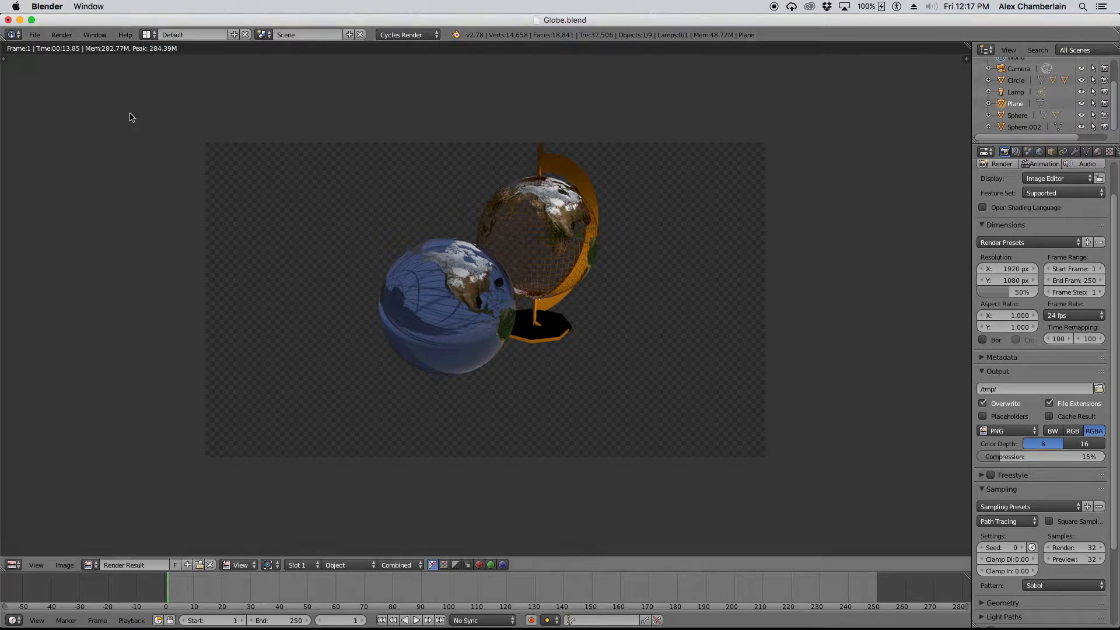
pyautogui.moveTo(3, 570); pyautogui.dragTo(506, 547)
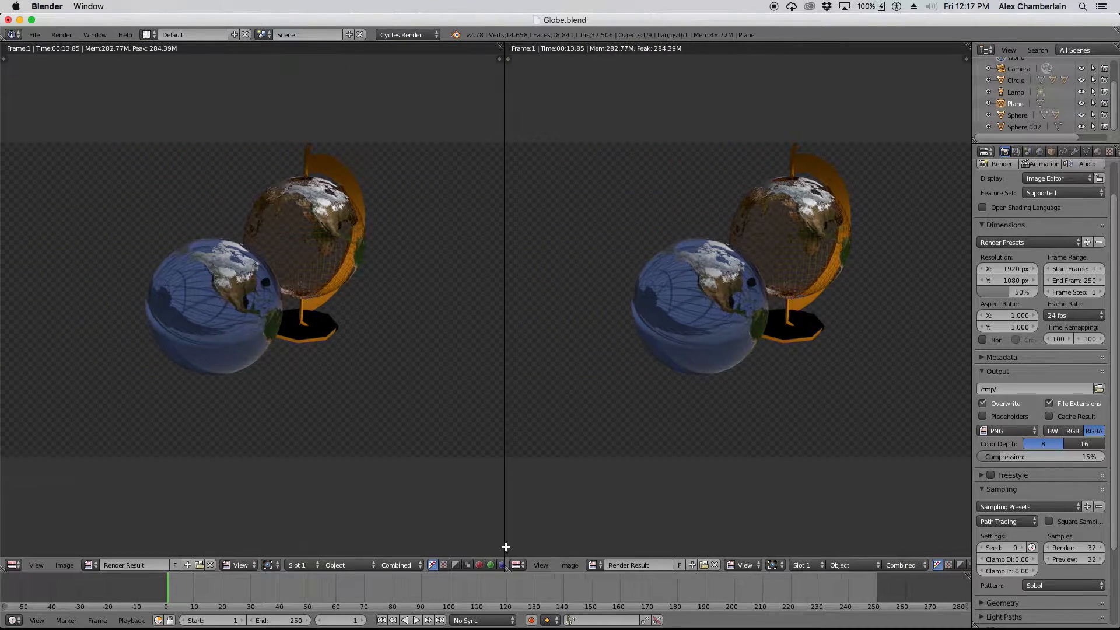
pyautogui.click(13, 565)
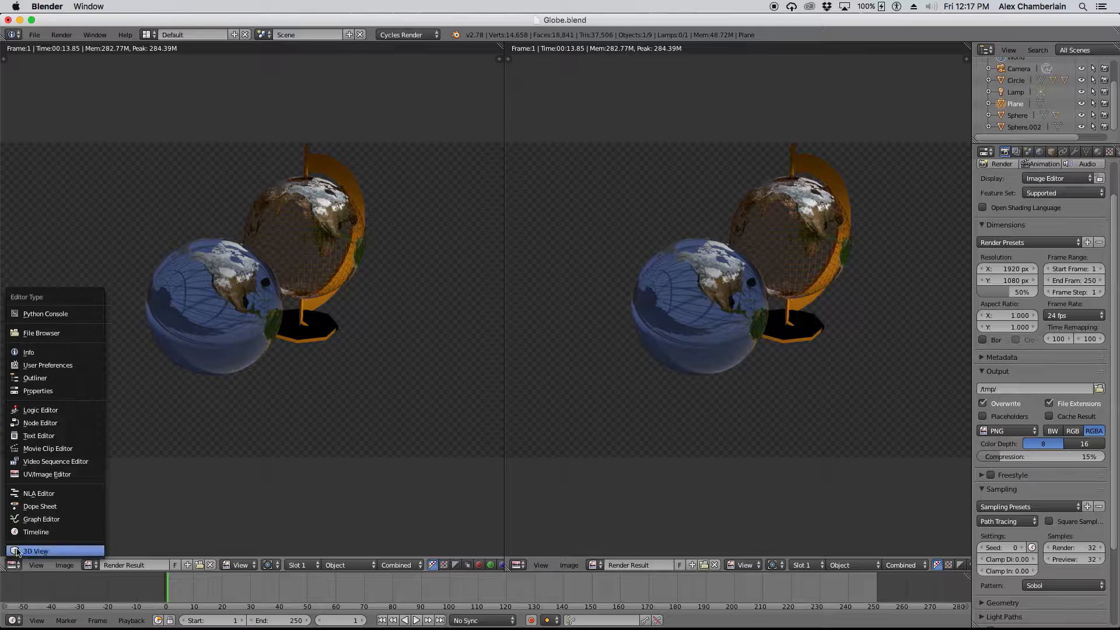
pyautogui.click(39, 424)
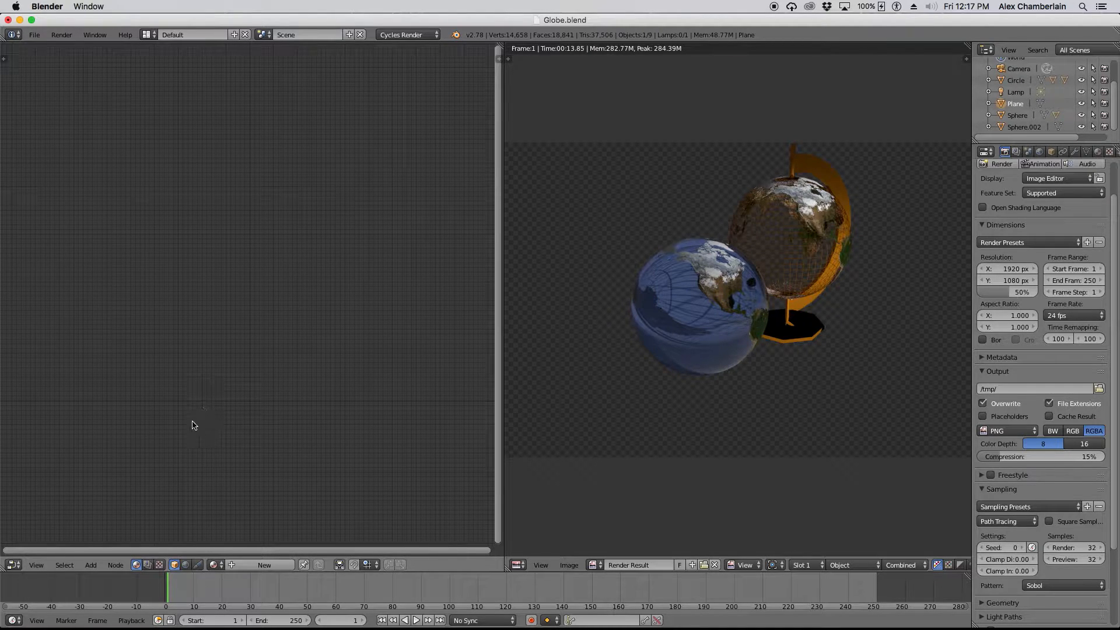
# - Enable Use Nodes for the compositing tree and move the Render Layers node up and away from the Composite node
pyautogui.click(147, 566)
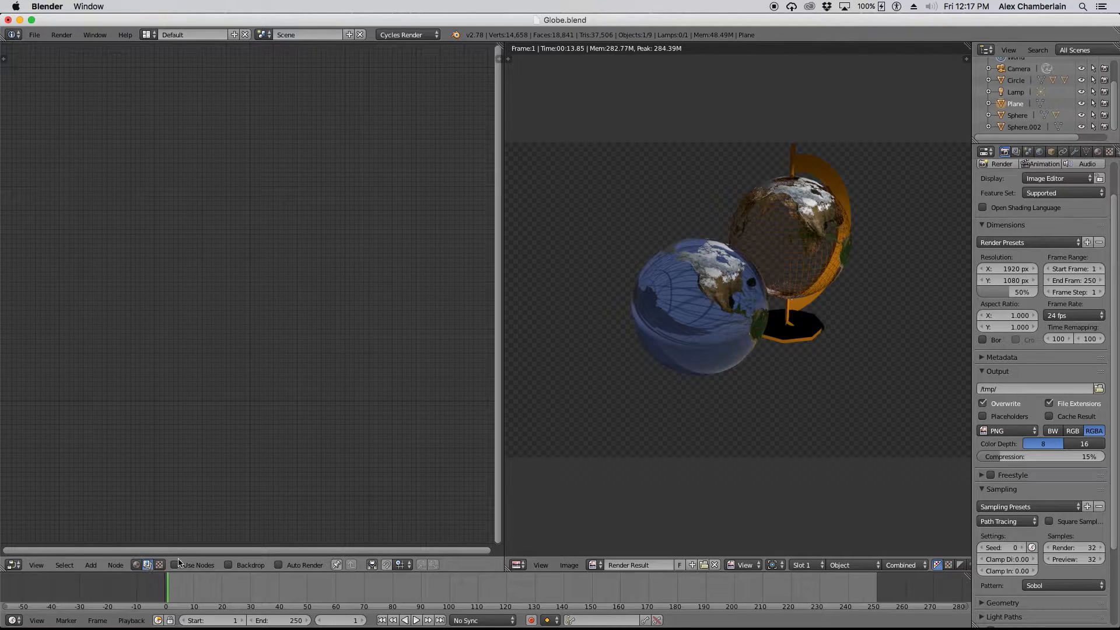
pyautogui.click(174, 565)
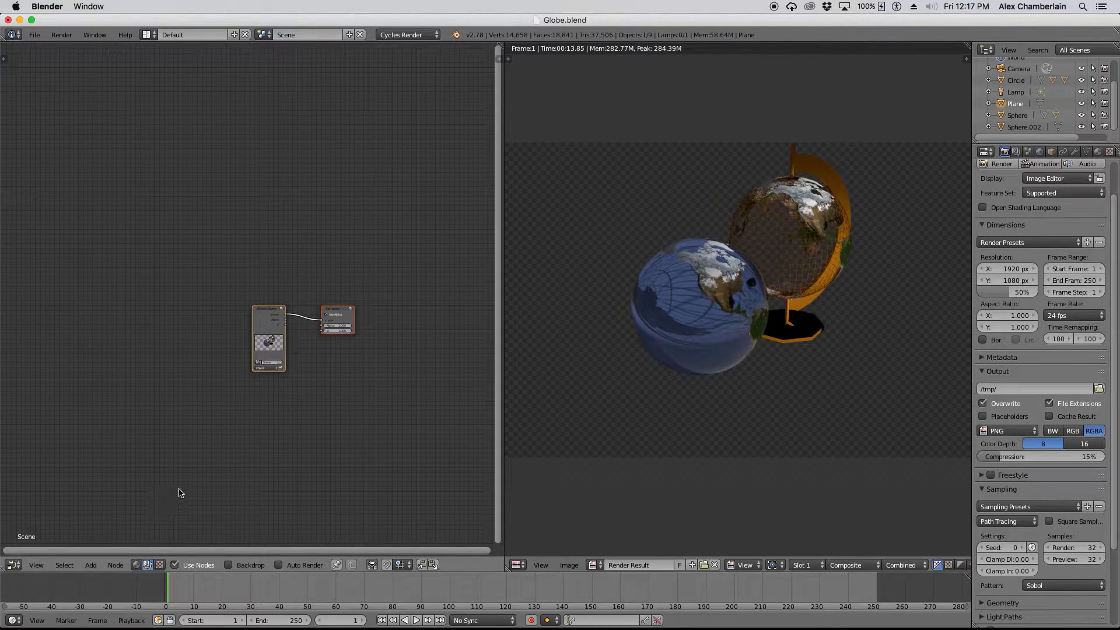
pyautogui.scroll(4, 322, 344)
pyautogui.scroll(4, 340, 358)
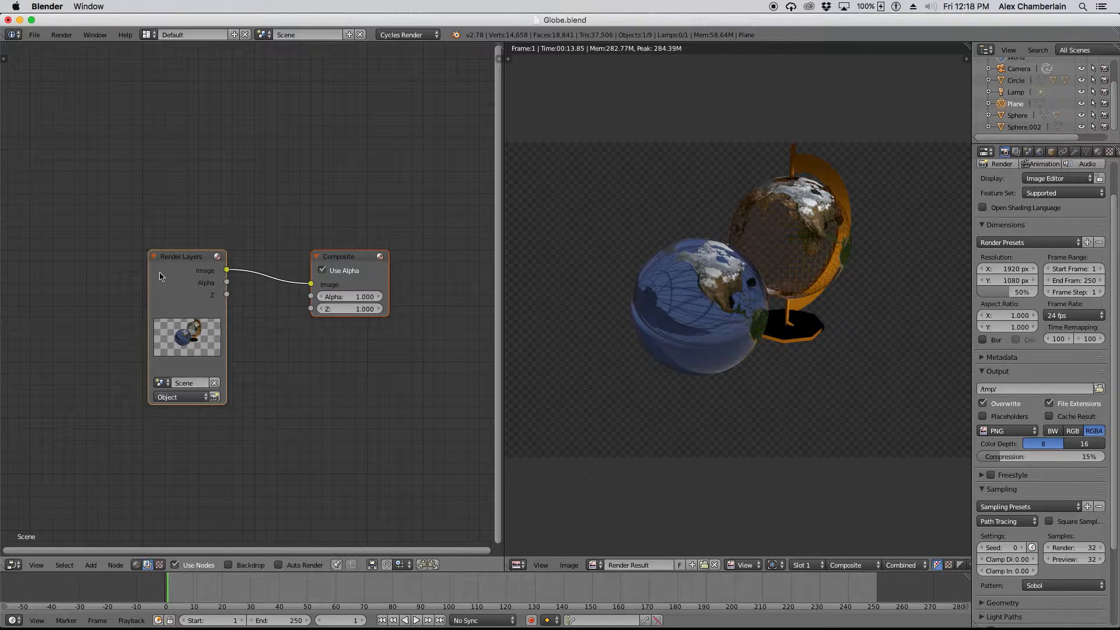
pyautogui.moveTo(167, 266); pyautogui.dragTo(135, 261)
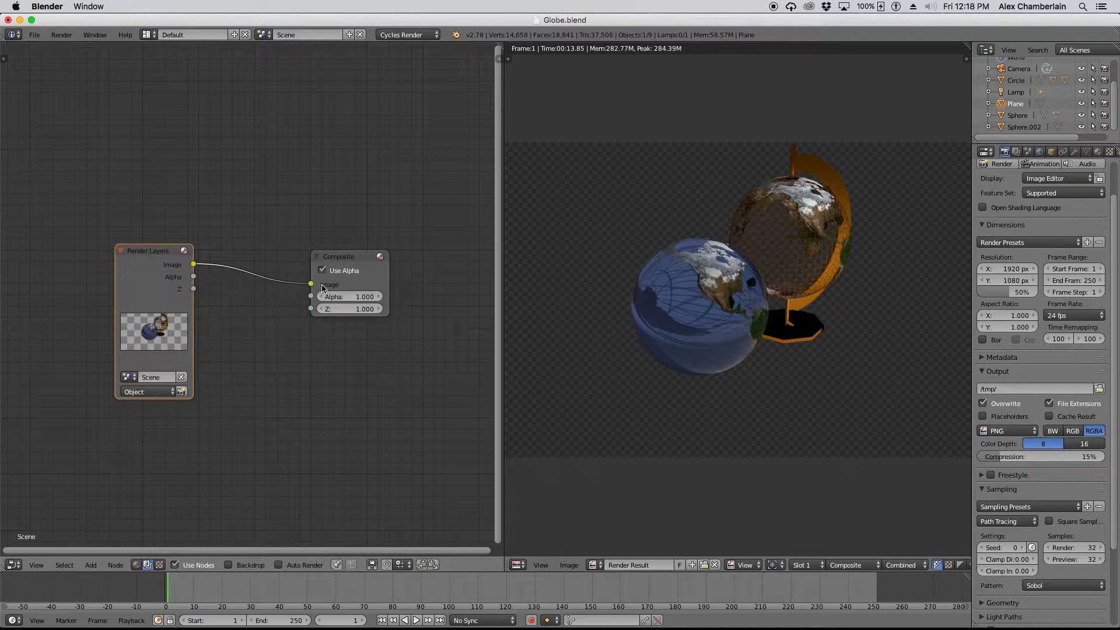
pyautogui.moveTo(352, 266)
pyautogui.mouseDown()
pyautogui.moveTo(351, 243)
pyautogui.moveTo(348, 274)
pyautogui.mouseUp()
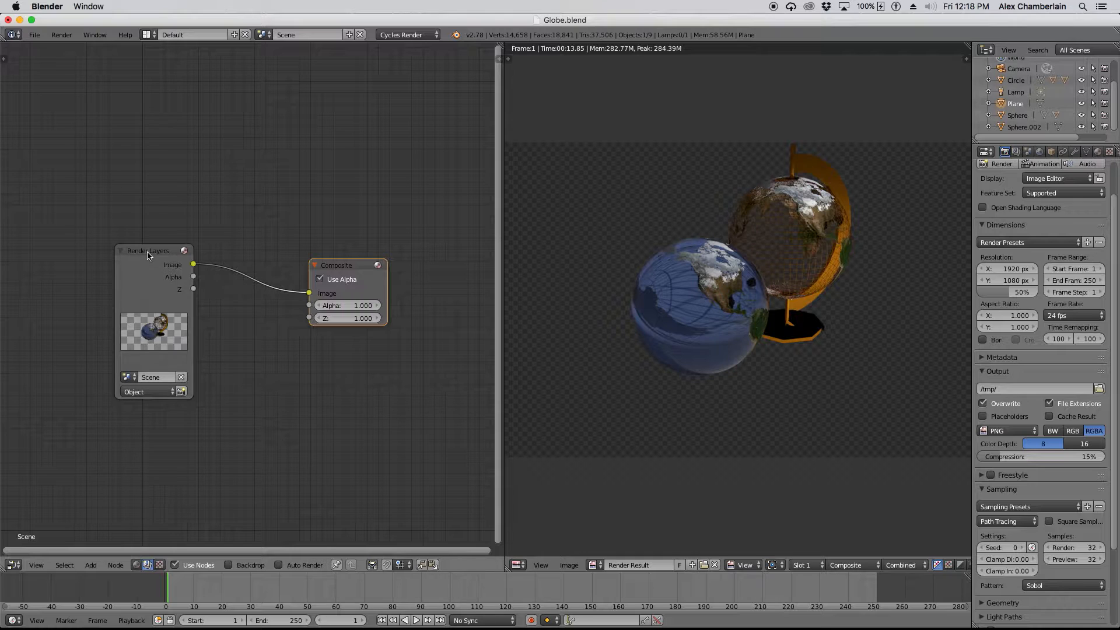
pyautogui.moveTo(148, 255); pyautogui.dragTo(115, 169)
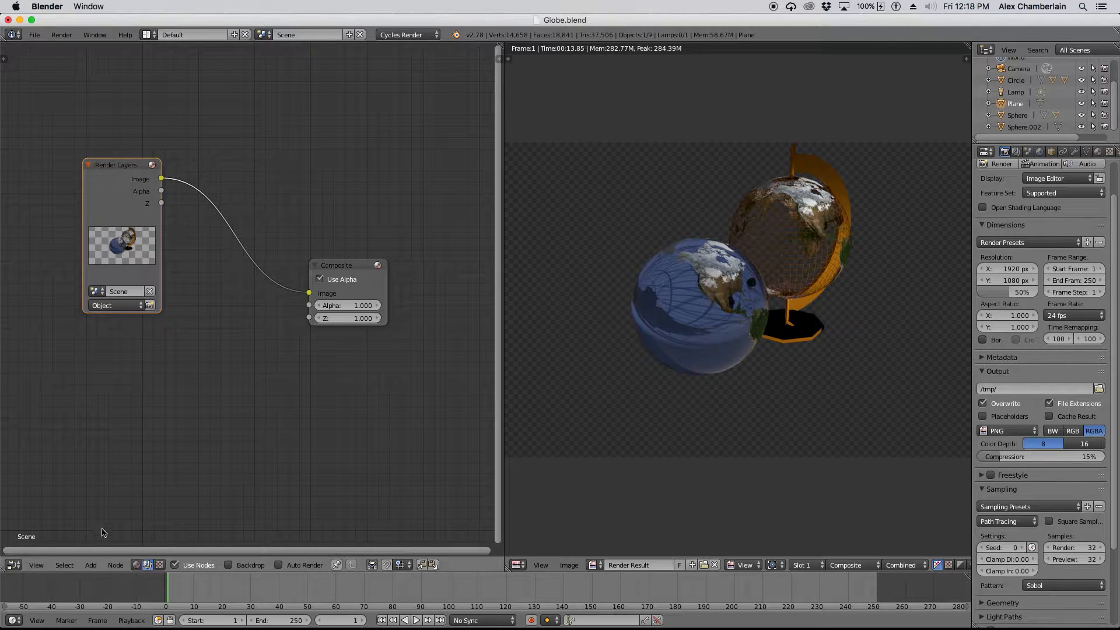
# - Add a second Render Layers input node directly below the existing one
pyautogui.click(91, 566)
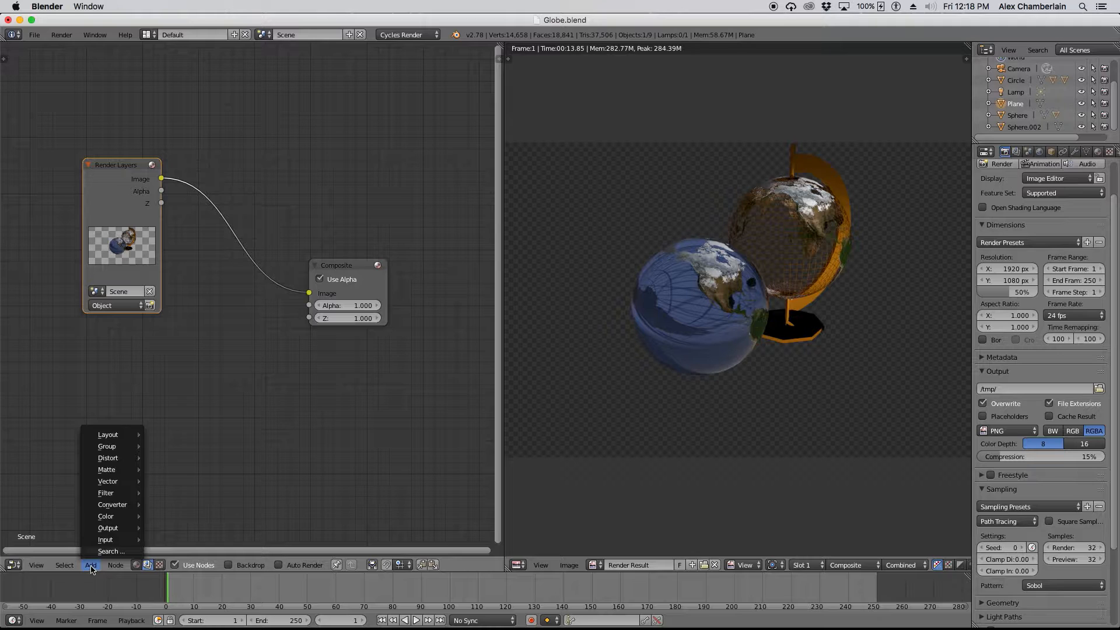
pyautogui.moveTo(108, 540)
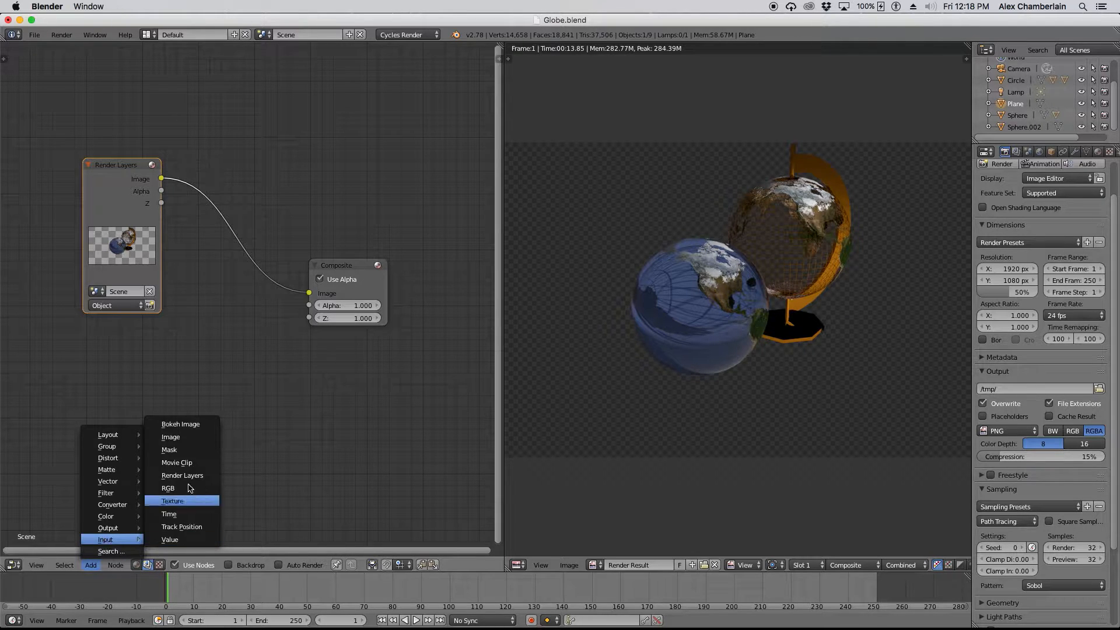
pyautogui.click(182, 475)
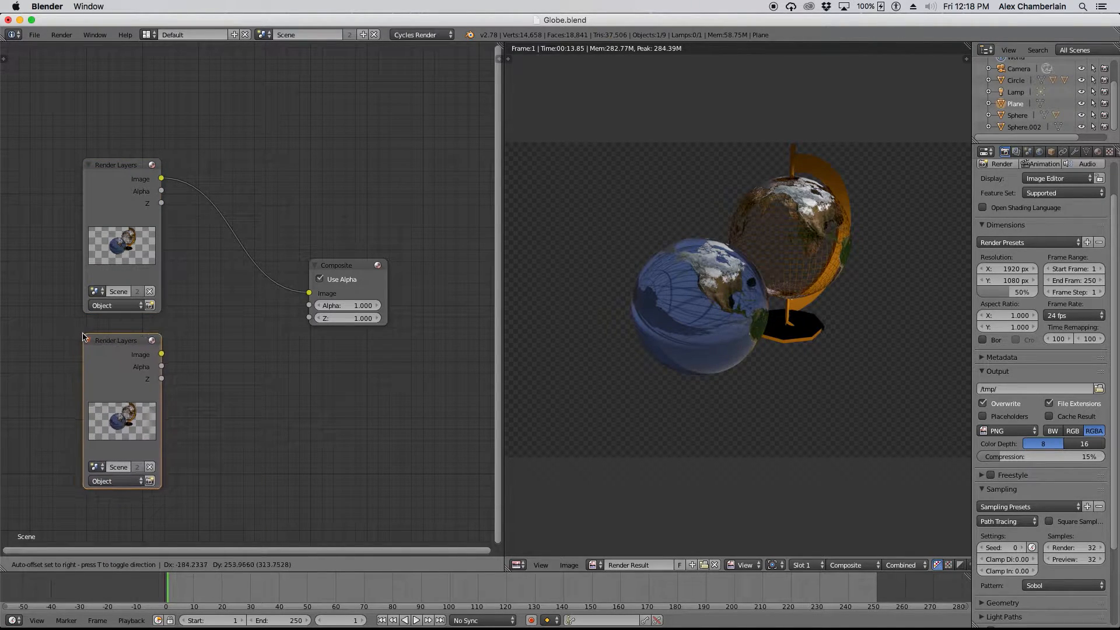
pyautogui.click(82, 336)
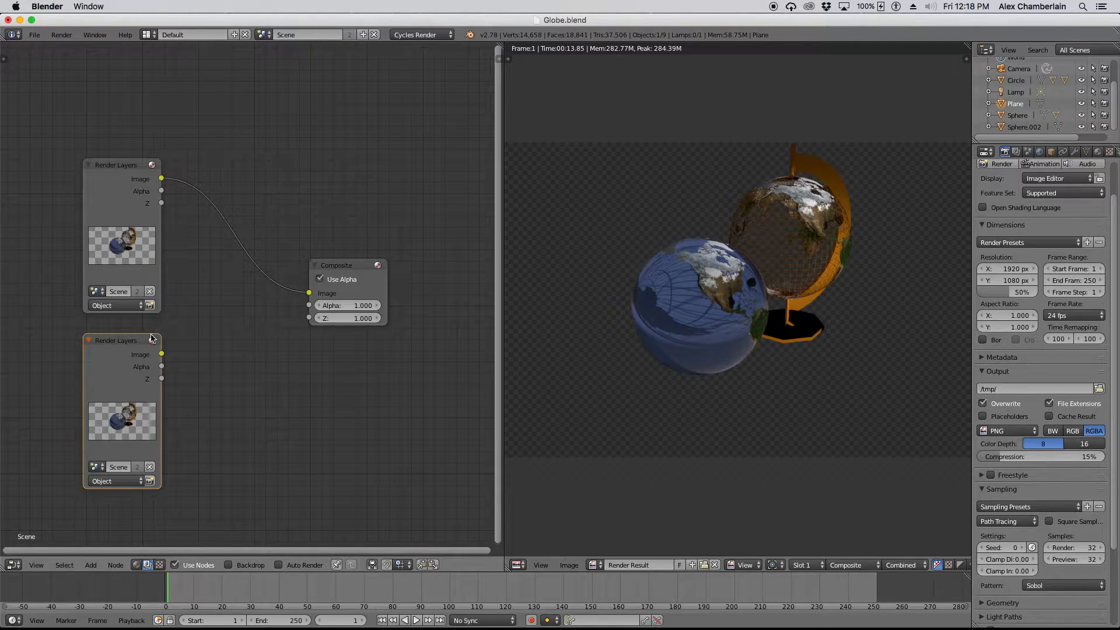
# - Set the lower Render Layers node to the ShadowCatcher layer and align it beneath the Object node
pyautogui.click(123, 483)
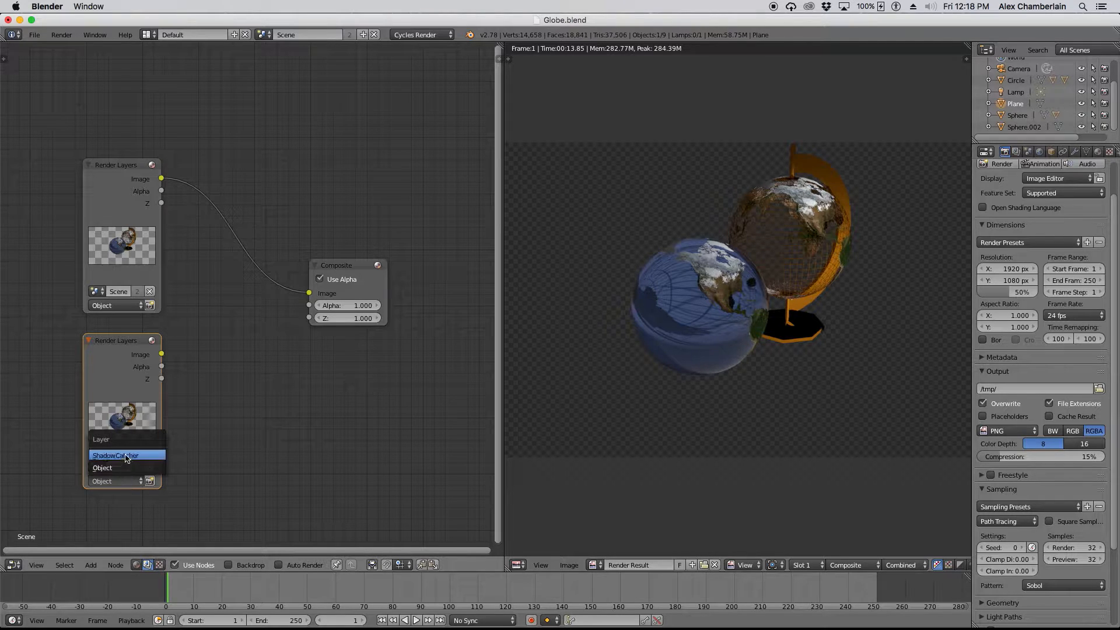
pyautogui.click(124, 468)
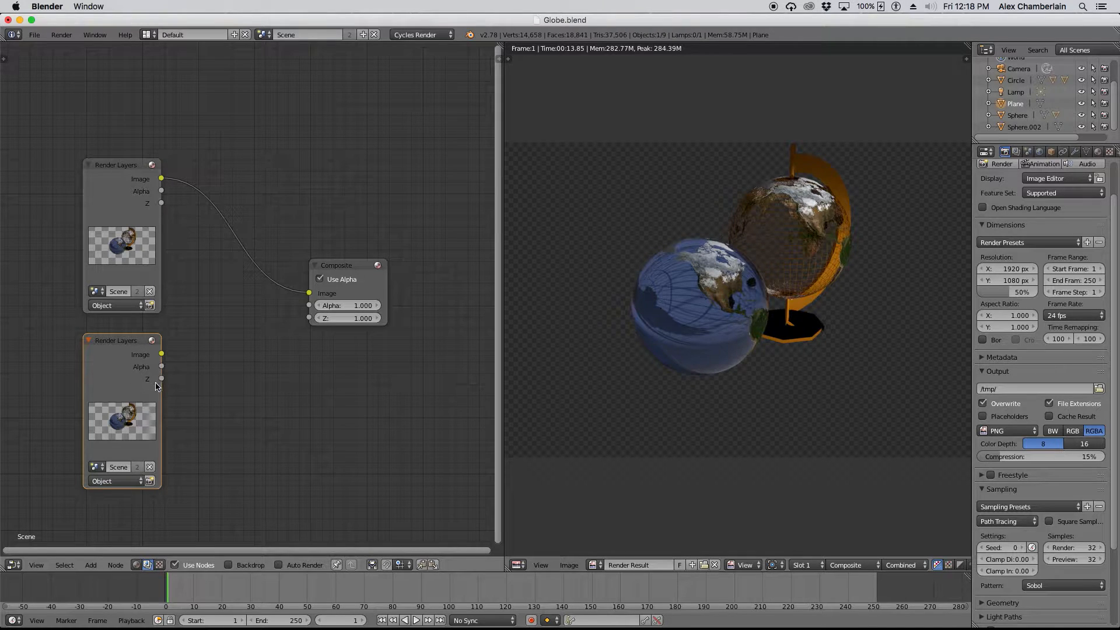
pyautogui.click(119, 486)
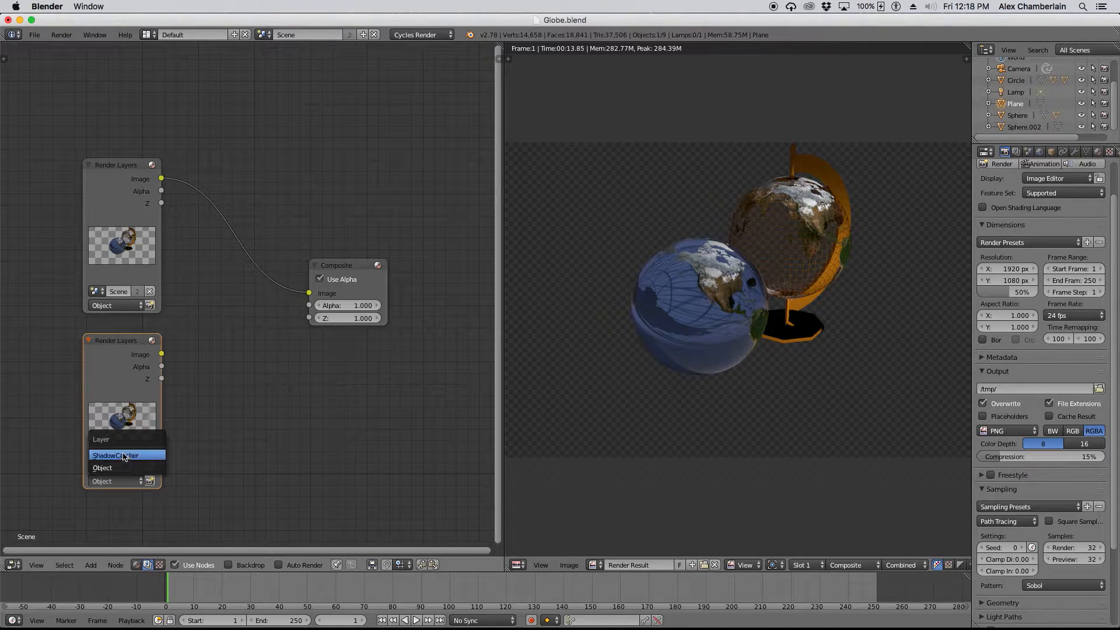
pyautogui.click(123, 457)
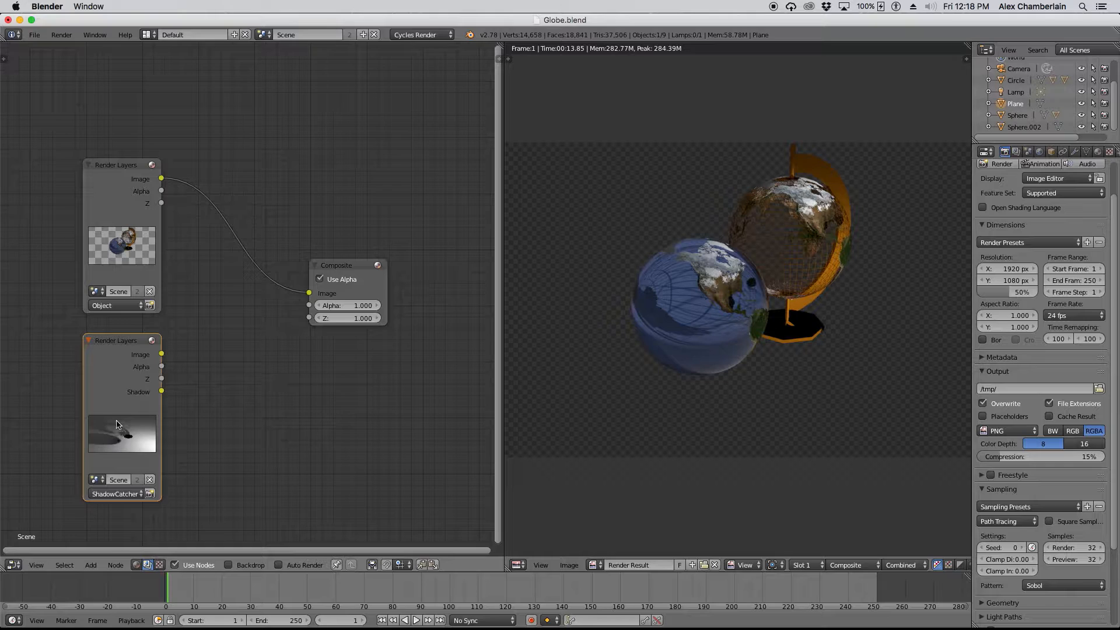
pyautogui.moveTo(119, 344); pyautogui.dragTo(115, 334)
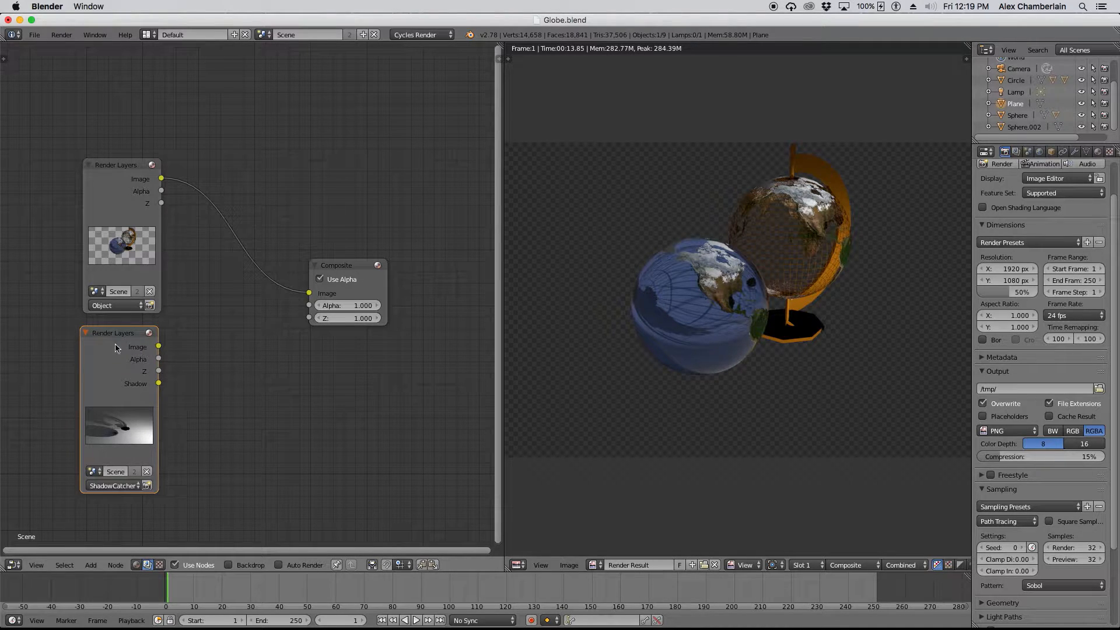
pyautogui.moveTo(109, 336)
pyautogui.mouseDown()
pyautogui.moveTo(109, 354)
pyautogui.moveTo(108, 338)
pyautogui.mouseUp()
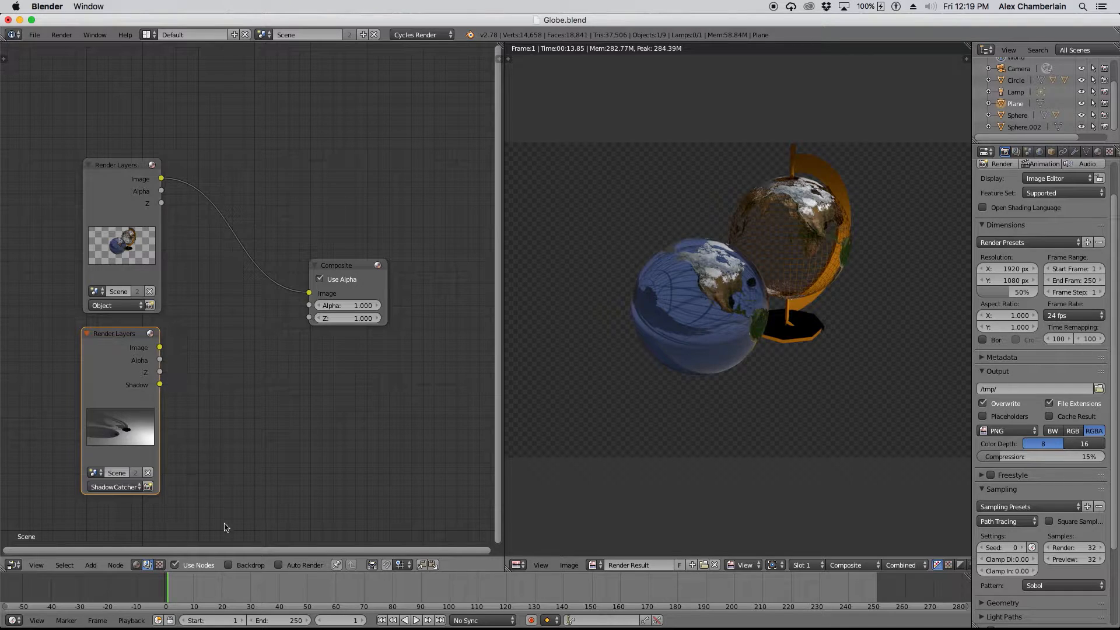
# - Add a Math node beside the ShadowCatcher Render Layers node and set its operation to Subtract
pyautogui.click(90, 565)
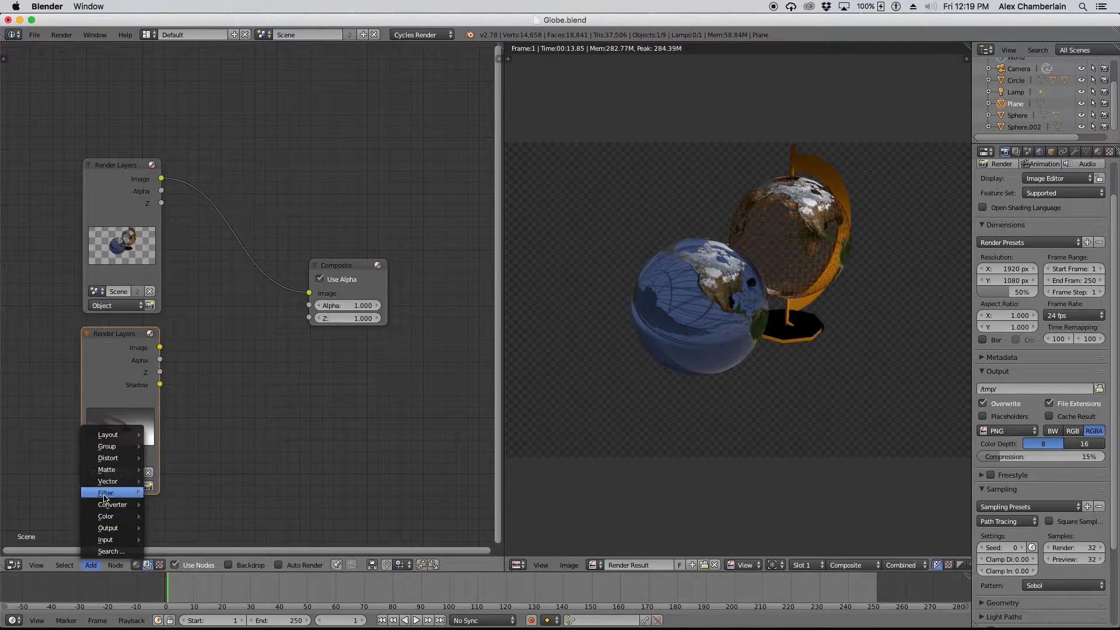
pyautogui.moveTo(107, 506)
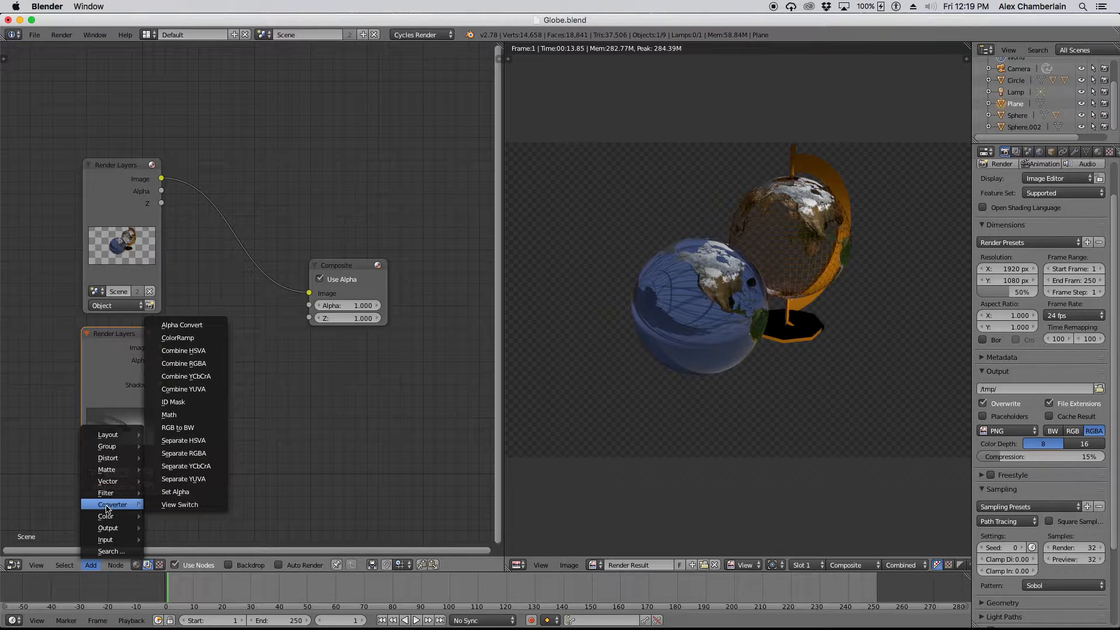
pyautogui.click(173, 415)
pyautogui.click(254, 350)
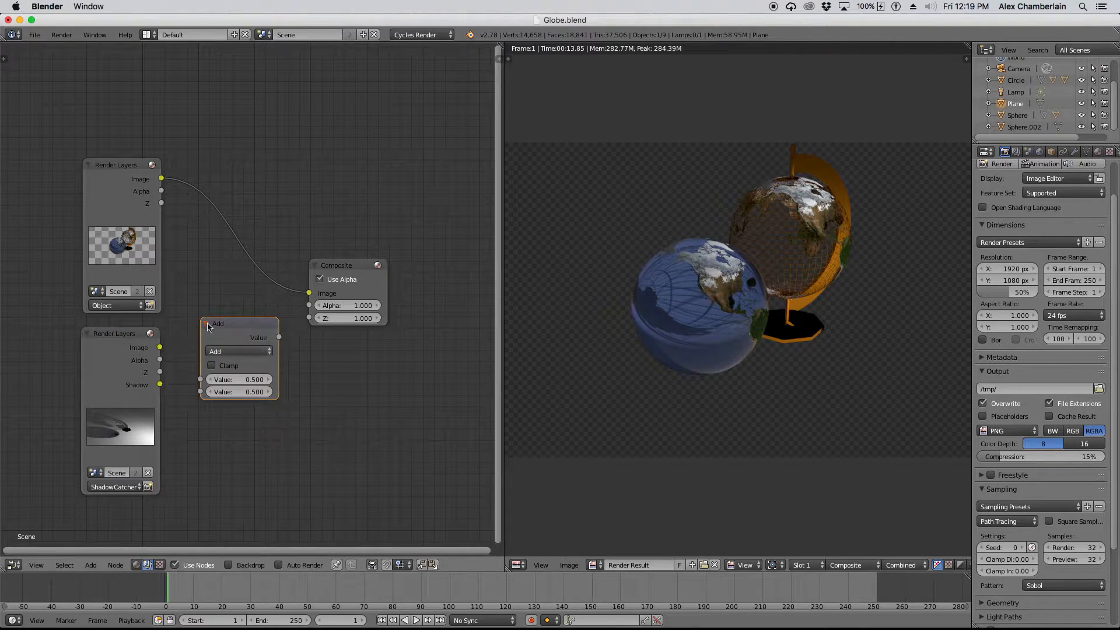
pyautogui.click(255, 352)
pyautogui.click(236, 330)
# - Connect the ShadowCatcher node's Alpha to the first Subtract value and its Shadow output to the second
pyautogui.moveTo(160, 361); pyautogui.dragTo(200, 379)
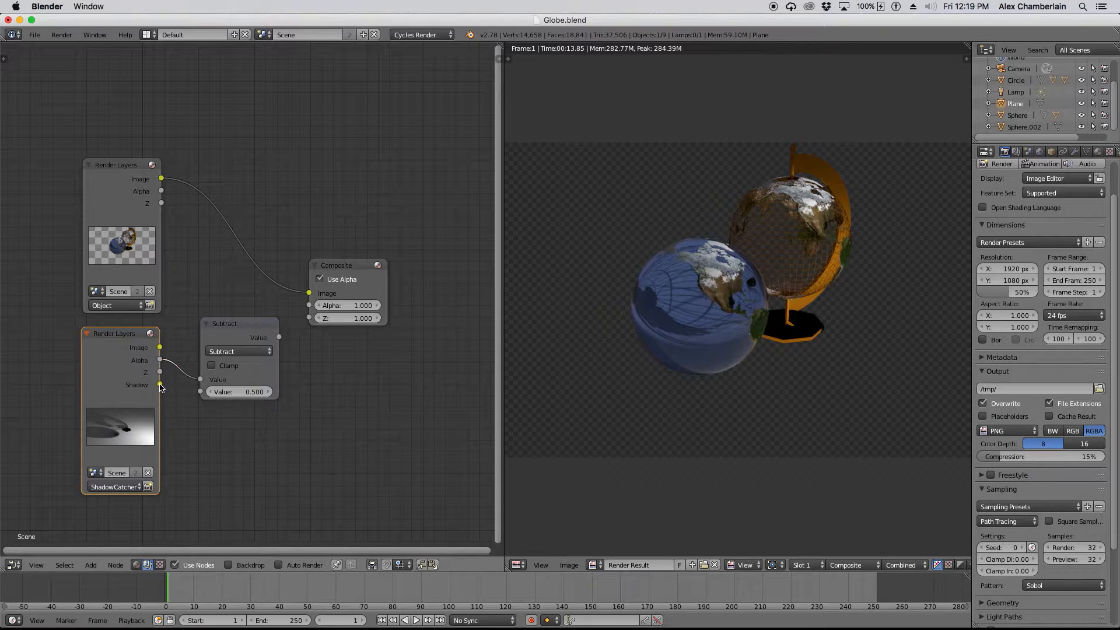
pyautogui.moveTo(160, 385); pyautogui.dragTo(201, 395)
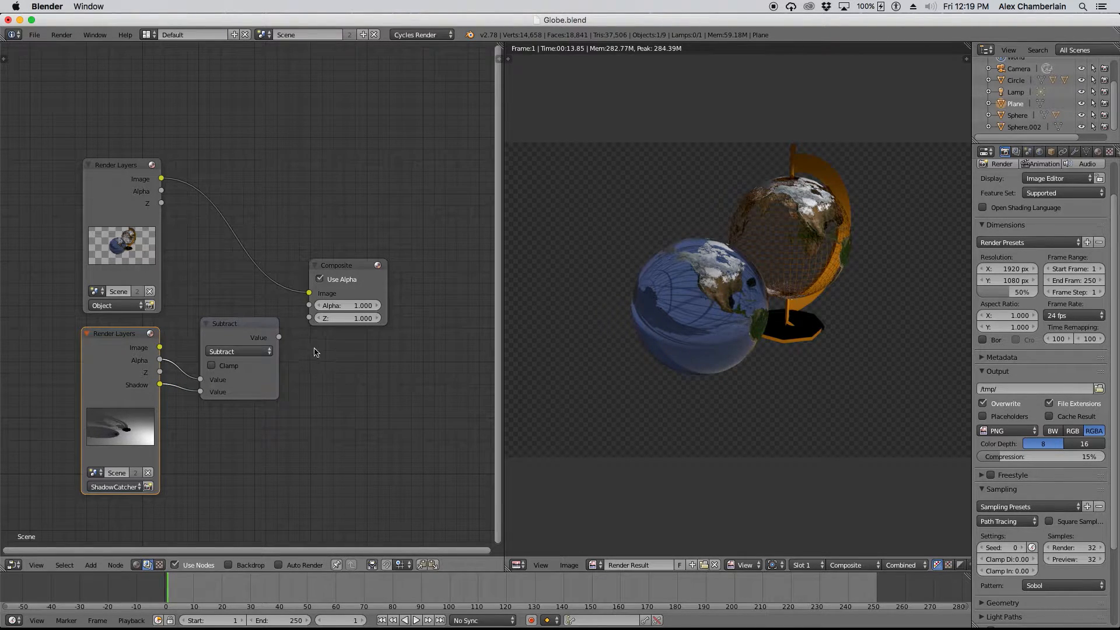
pyautogui.click(231, 325)
# - Make room before the Composite node for a new Set Alpha node and feed the Subtract value into its Alpha input
pyautogui.moveTo(342, 269); pyautogui.dragTo(429, 207)
pyautogui.click(91, 565)
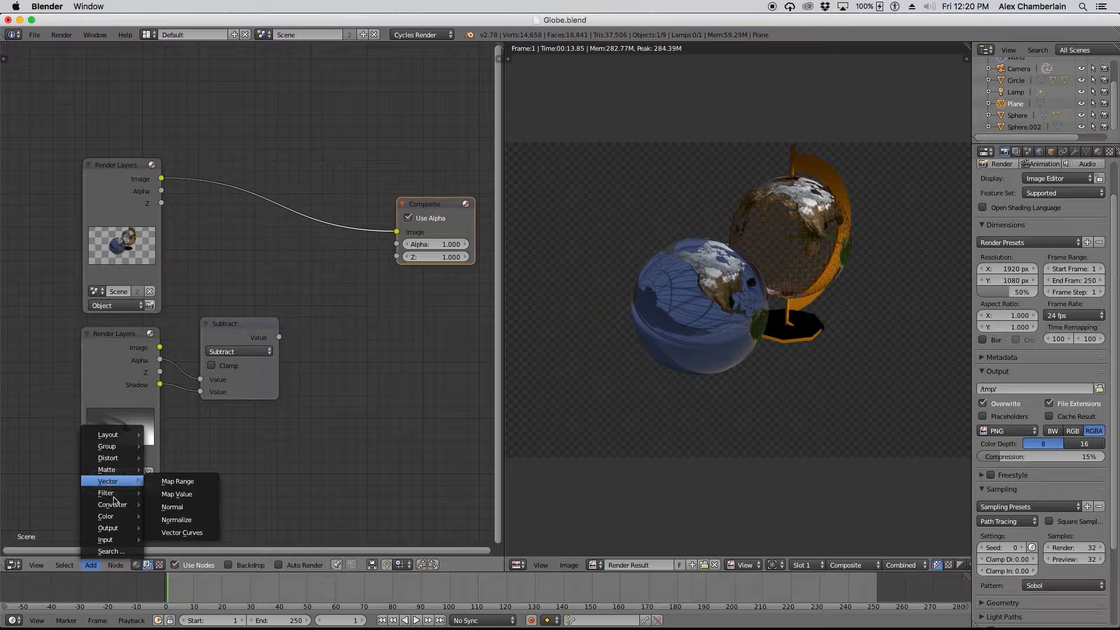
pyautogui.moveTo(115, 540)
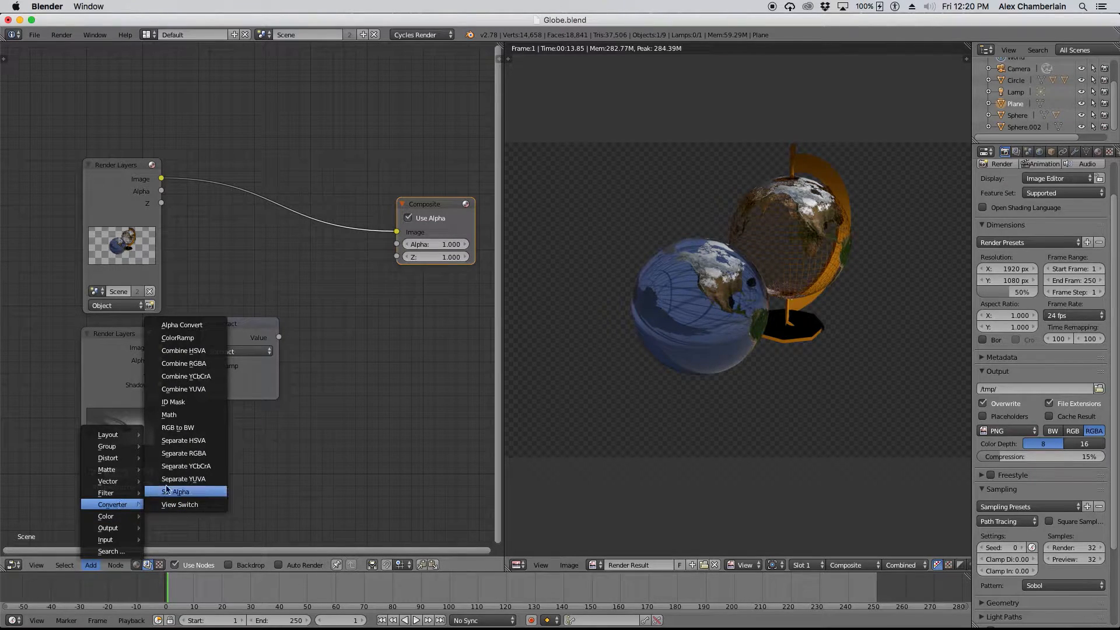
pyautogui.click(181, 498)
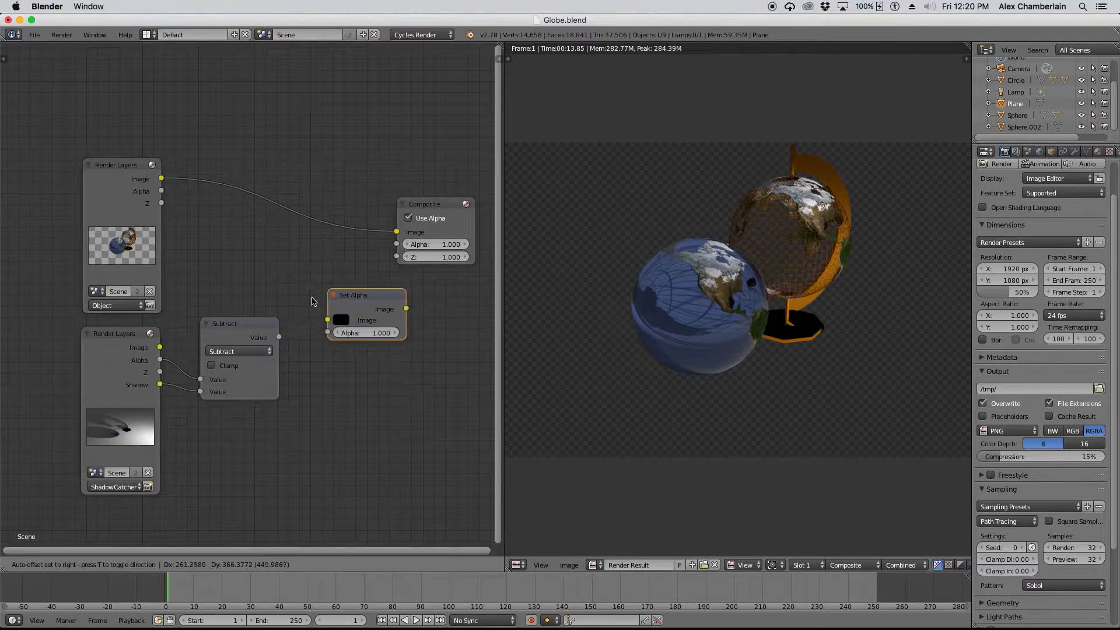
pyautogui.click(312, 302)
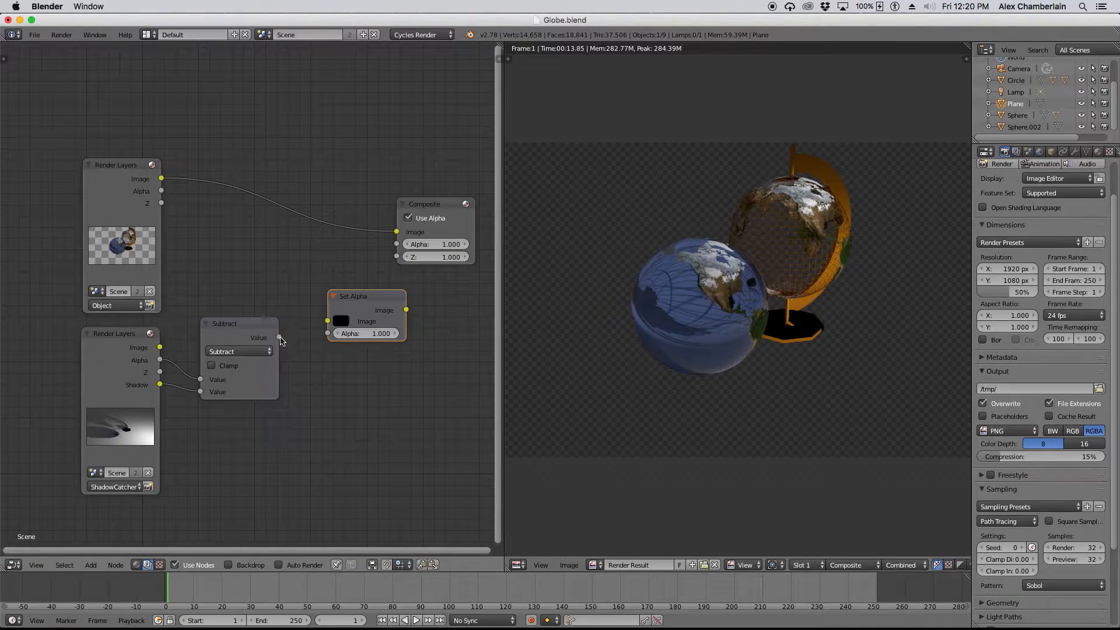
pyautogui.moveTo(280, 338); pyautogui.dragTo(346, 308)
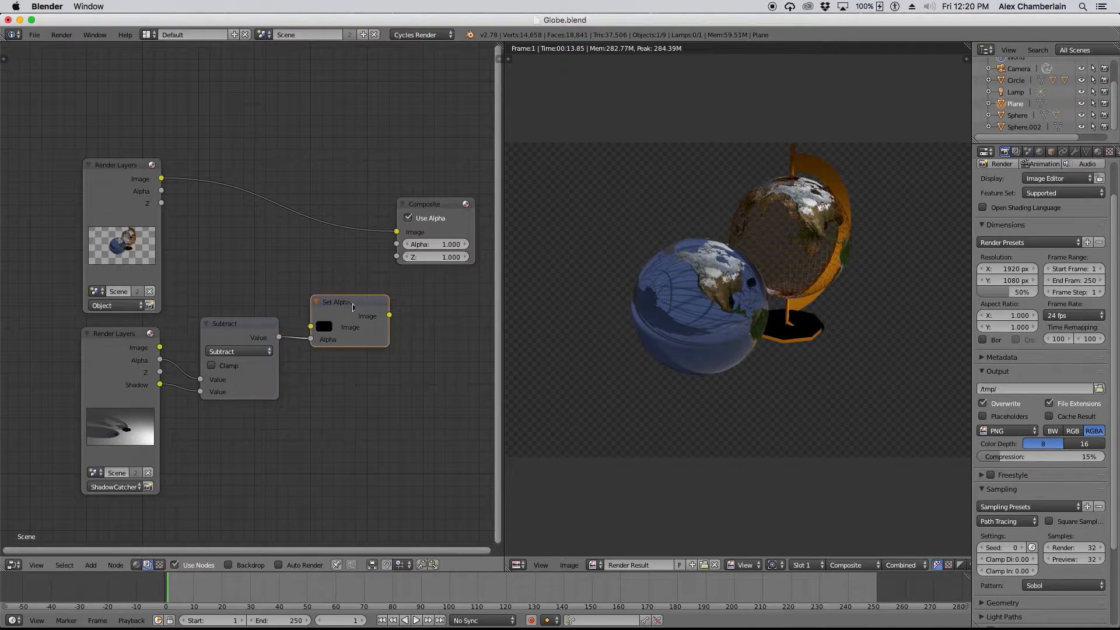
# - Move the Composite node away and add an Alpha Over node between the Set Alpha and Composite nodes
pyautogui.scroll(-2, 226, 276)
pyautogui.moveTo(373, 227); pyautogui.dragTo(429, 211)
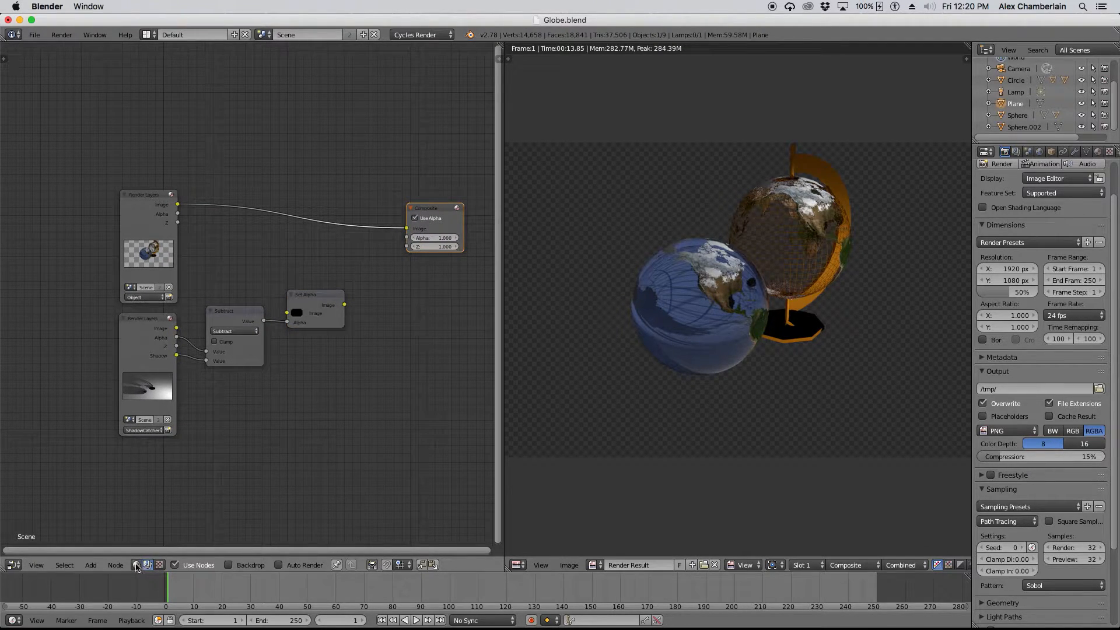
pyautogui.click(91, 565)
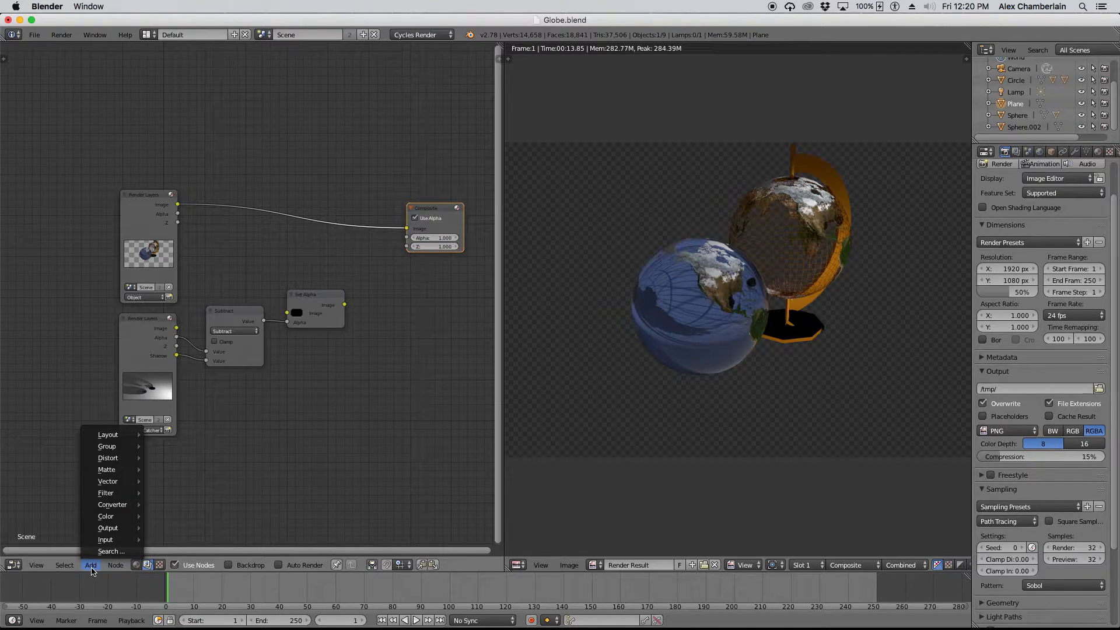
pyautogui.moveTo(112, 516)
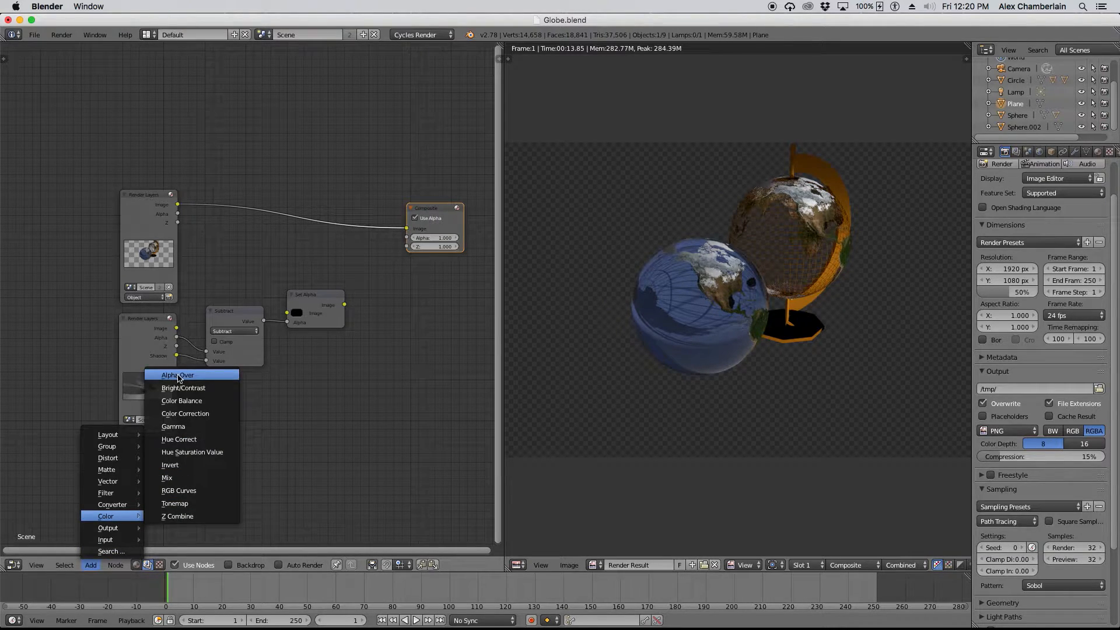
pyautogui.click(181, 377)
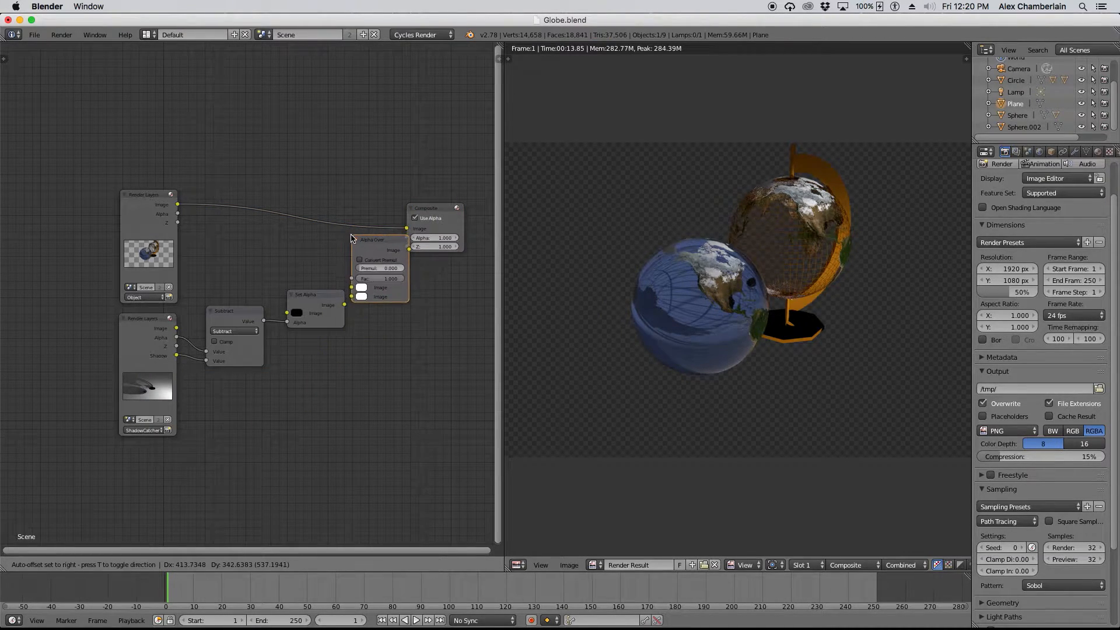
pyautogui.click(351, 239)
pyautogui.moveTo(438, 212); pyautogui.dragTo(477, 200)
pyautogui.moveTo(376, 243); pyautogui.dragTo(397, 239)
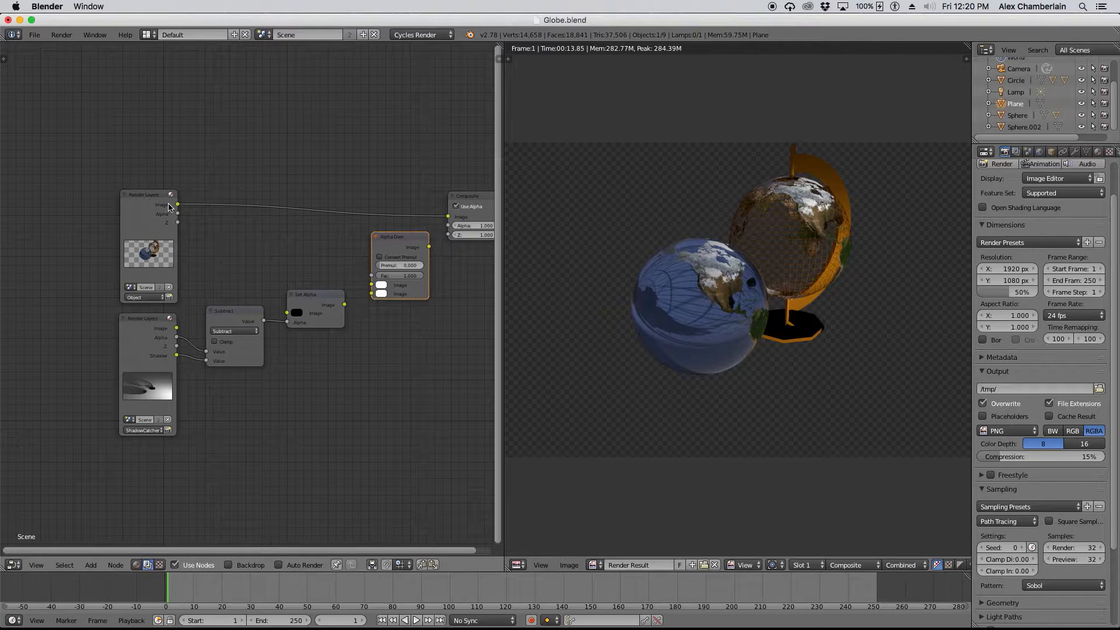
# - Feed Set Alpha into Alpha Over's first Image input and the Object layer's Image into its second, then link Alpha Over to Composite
pyautogui.moveTo(178, 205); pyautogui.dragTo(372, 286)
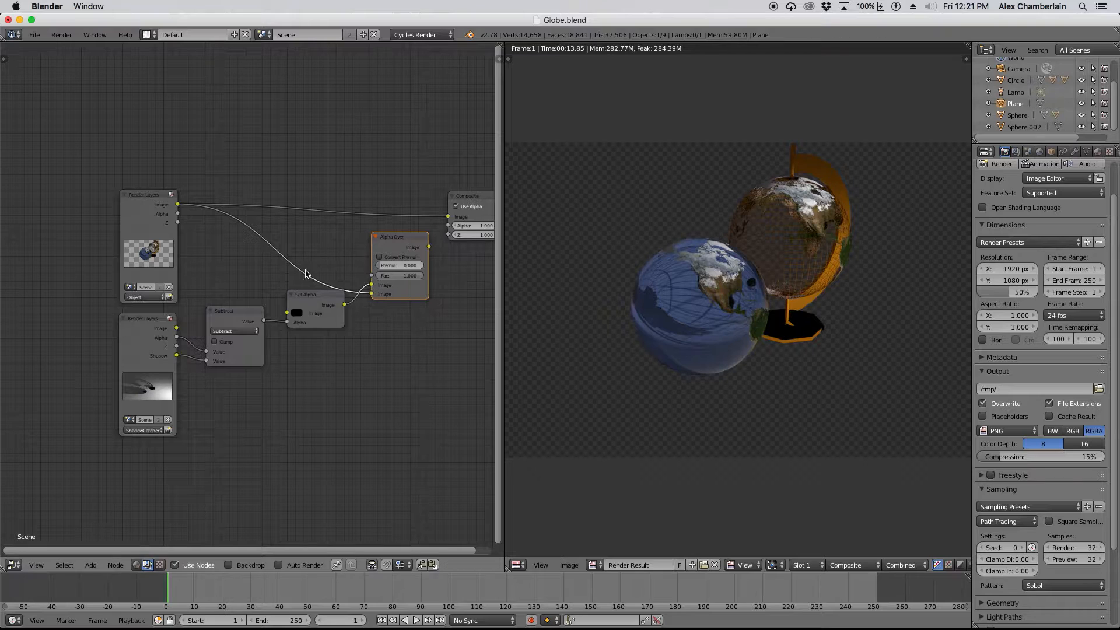
pyautogui.scroll(-1, 220, 305)
pyautogui.moveTo(403, 229); pyautogui.dragTo(429, 229)
pyautogui.moveTo(374, 261); pyautogui.dragTo(411, 240)
# - Check the combined globe and shadow image, and render the scene again
pyautogui.scroll(-4, 776, 379)
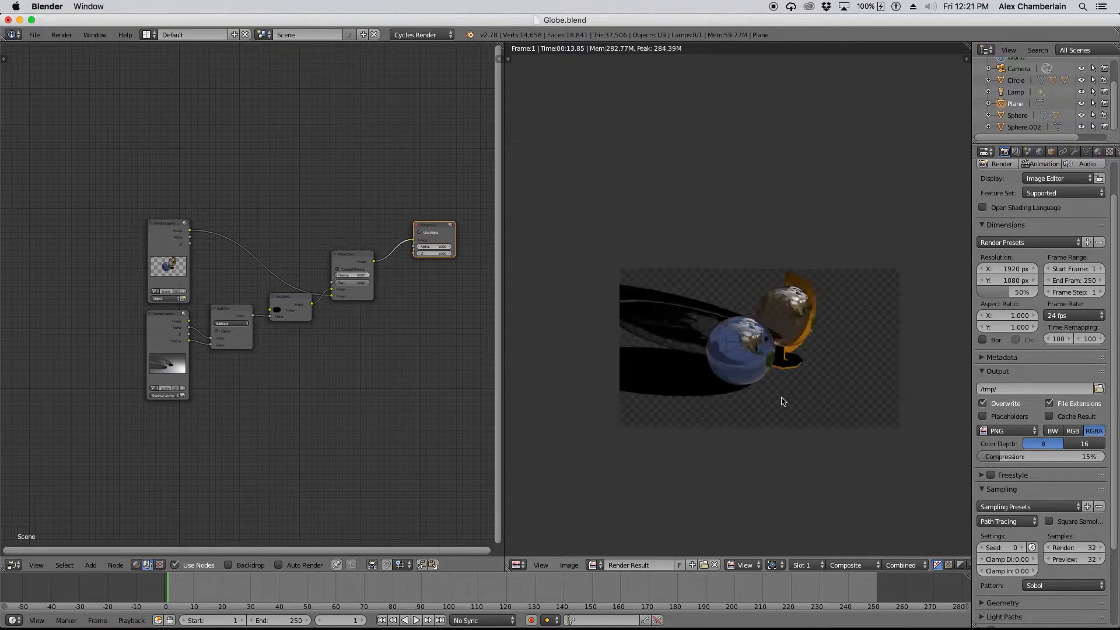
pyautogui.scroll(5, 756, 346)
pyautogui.scroll(-1, 601, 376)
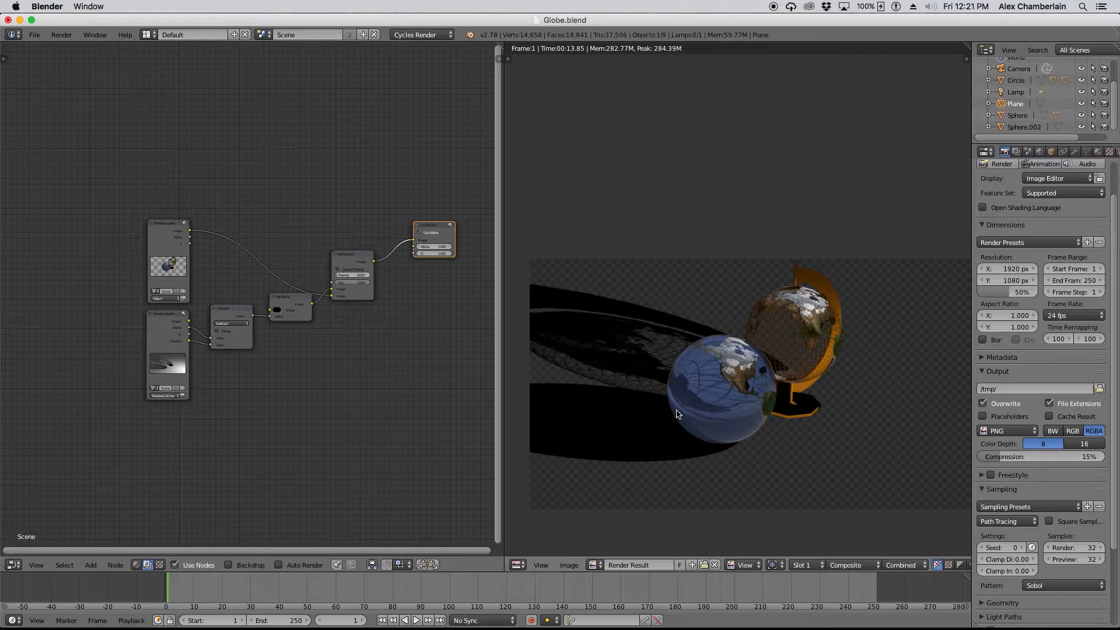
pyautogui.press('F12')
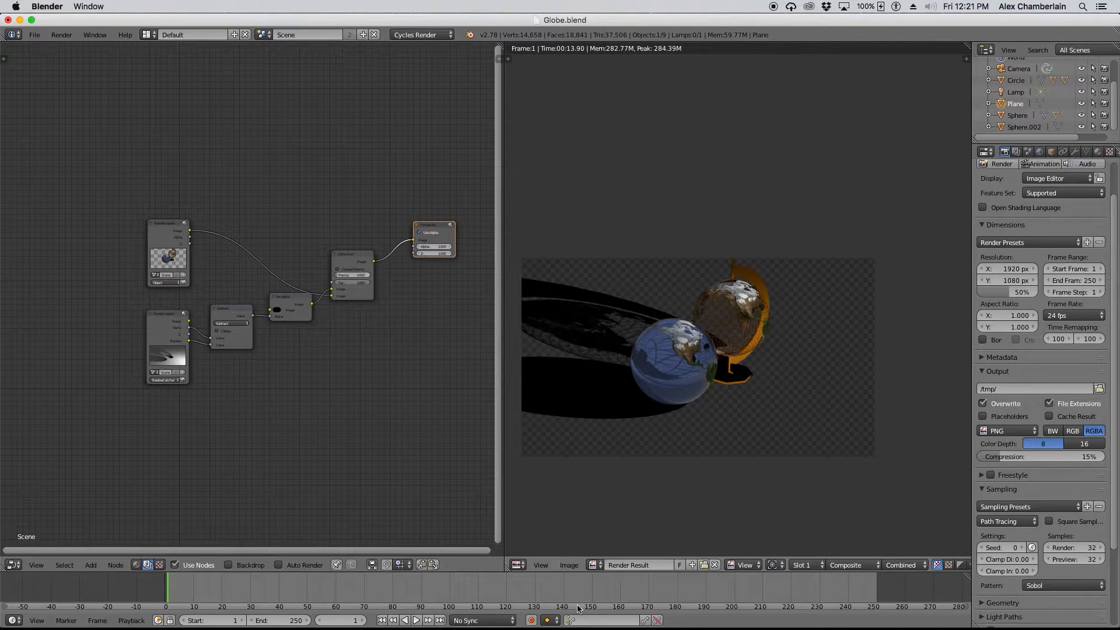
# - Save the render as GlobeWithShadowCatcher1.png in the DES3600 folder
pyautogui.click(569, 565)
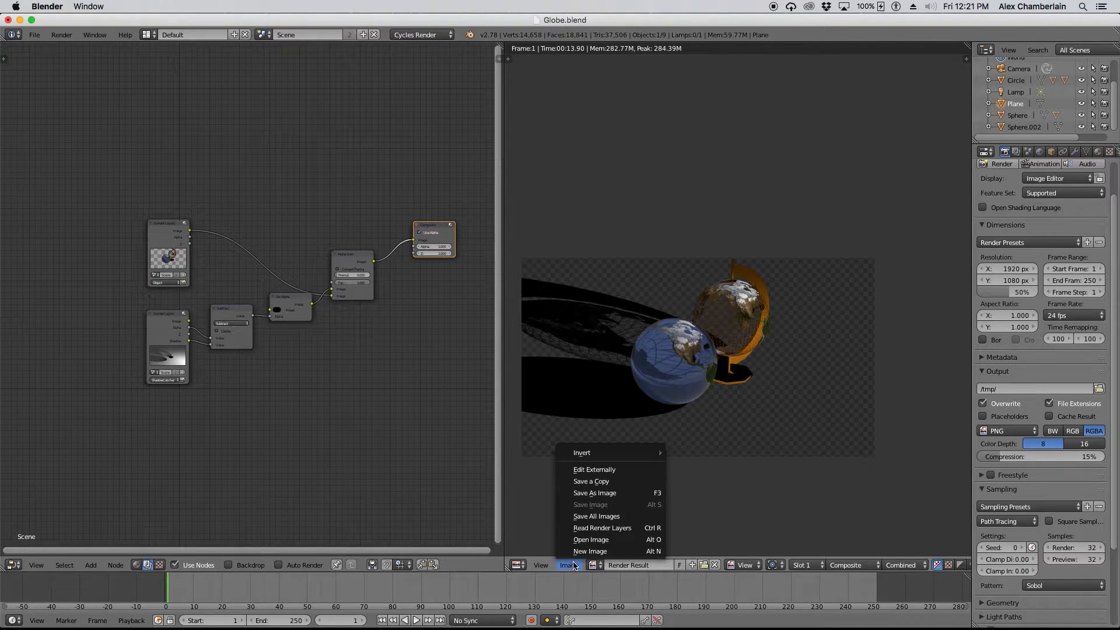
pyautogui.click(610, 493)
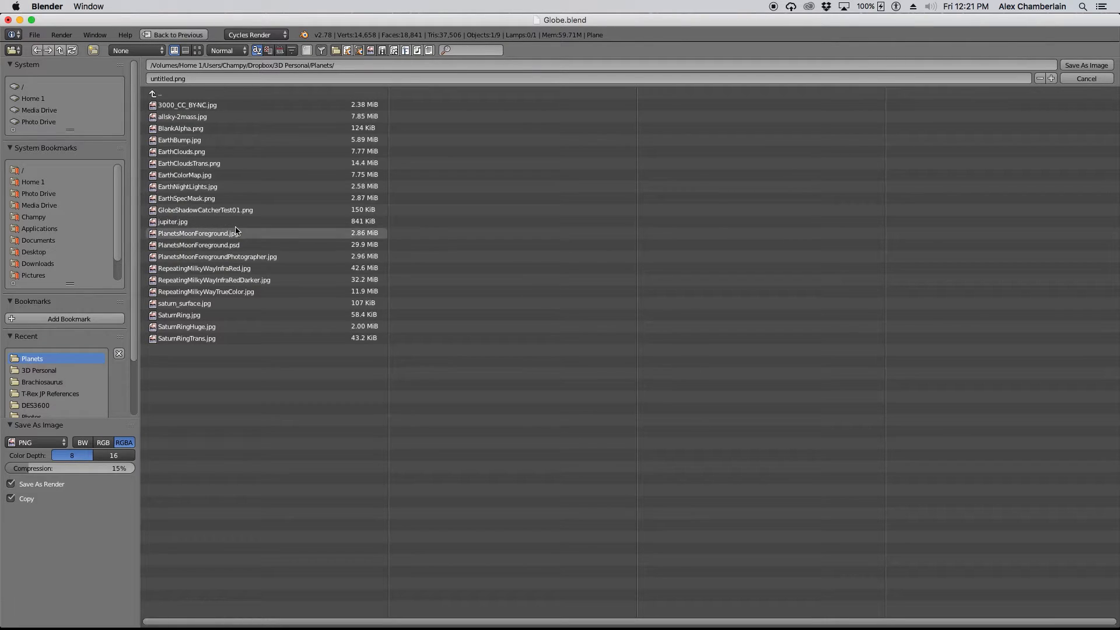
pyautogui.click(161, 95)
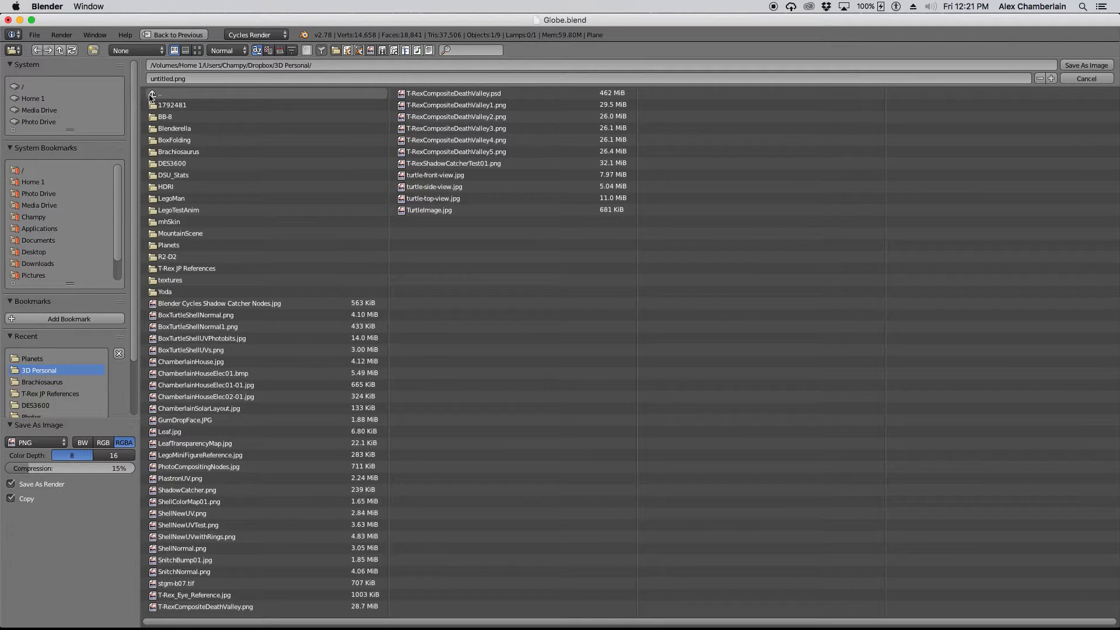
pyautogui.click(172, 165)
pyautogui.click(167, 79)
pyautogui.write('GlobeWithShadowCatcher1')
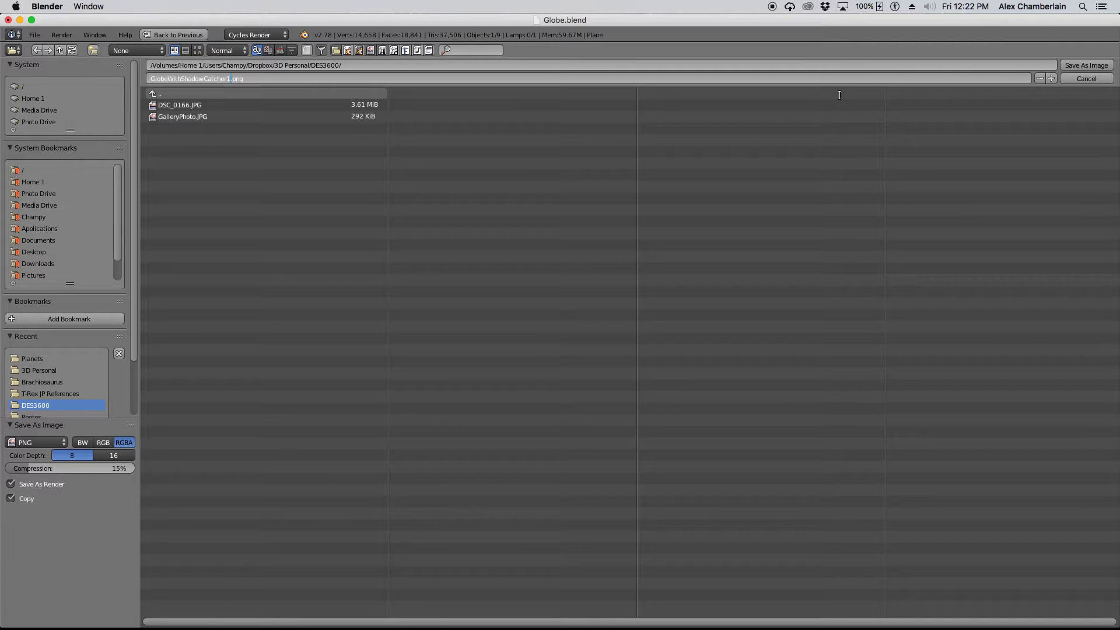
pyautogui.click(1077, 66)
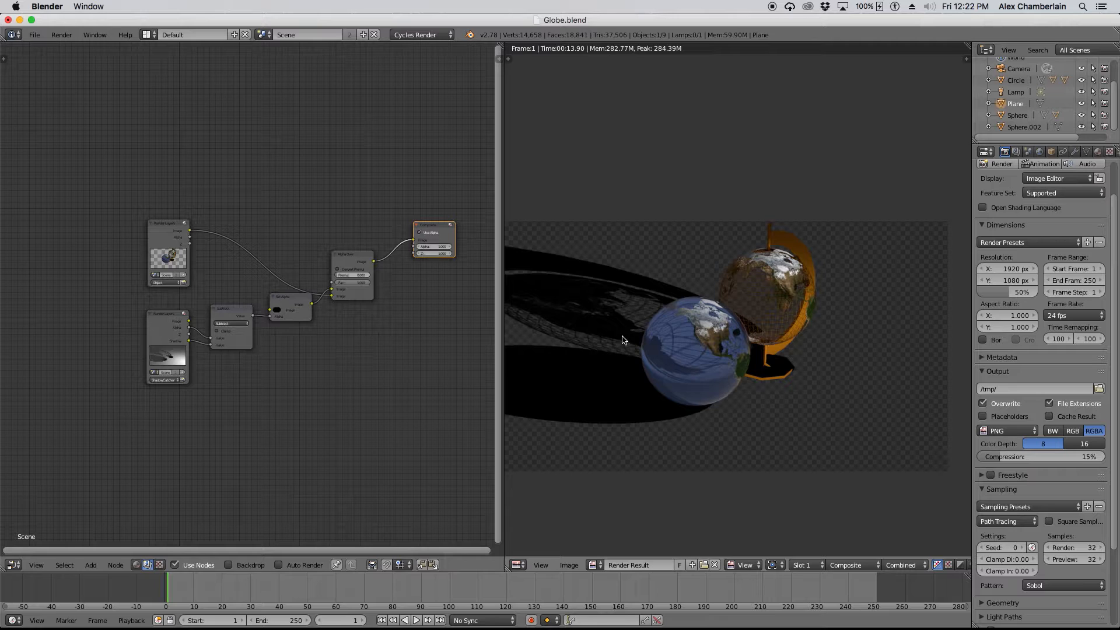
# - Examine the transparency of the globes' shadows in the rendered image up close, and return to the 3D view
pyautogui.scroll(8, 622, 344)
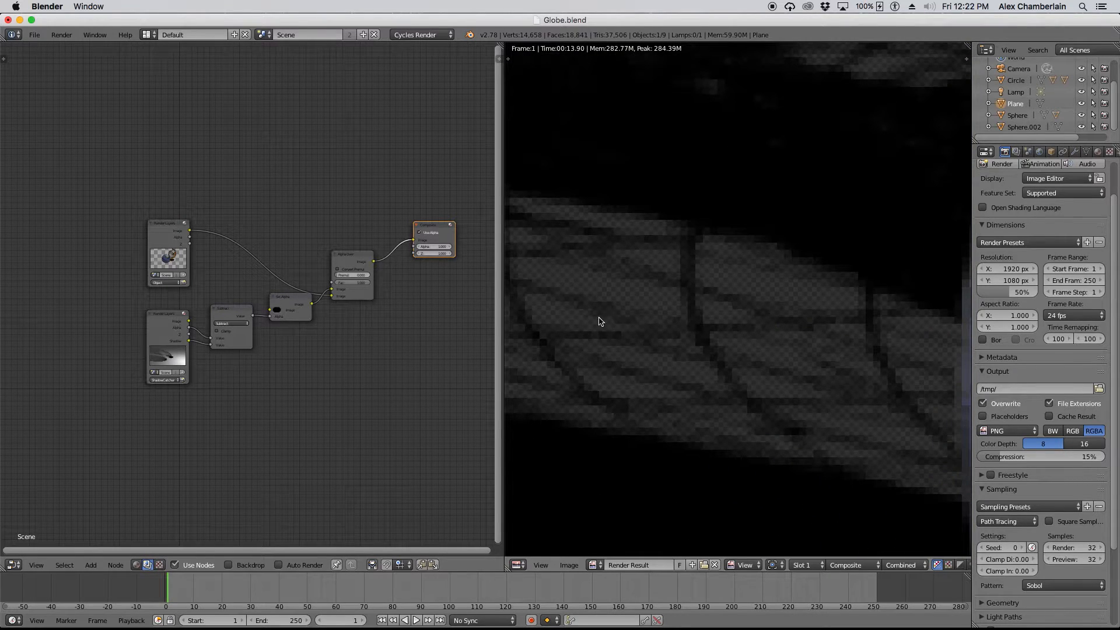
pyautogui.scroll(-5, 641, 330)
pyautogui.scroll(-3, 680, 350)
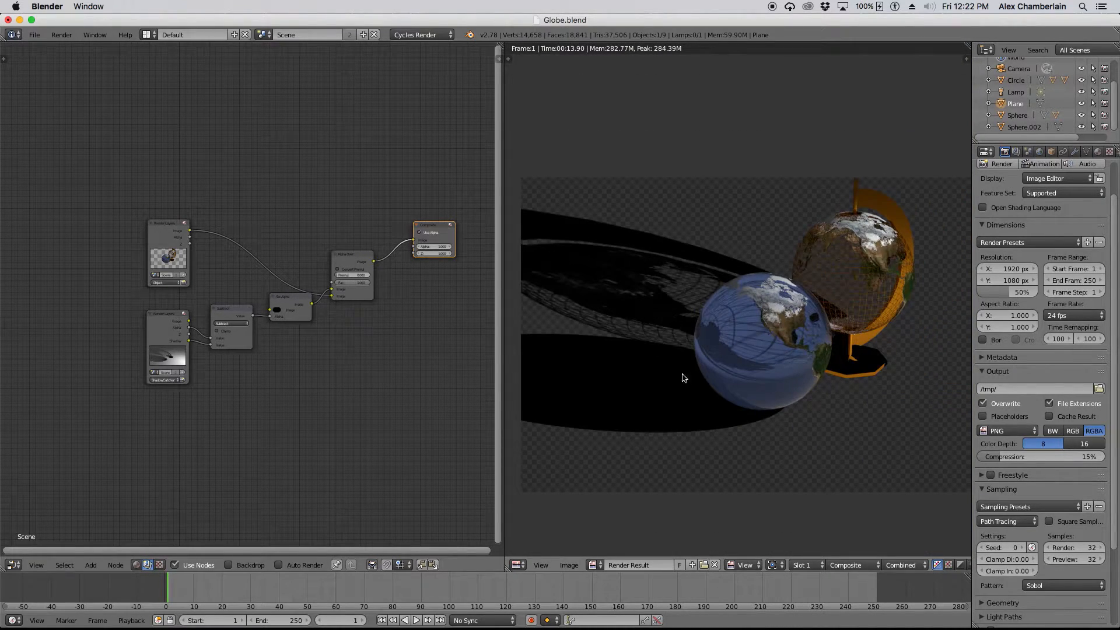
pyautogui.scroll(-2, 778, 414)
pyautogui.scroll(3, 731, 378)
pyautogui.scroll(-2, 680, 387)
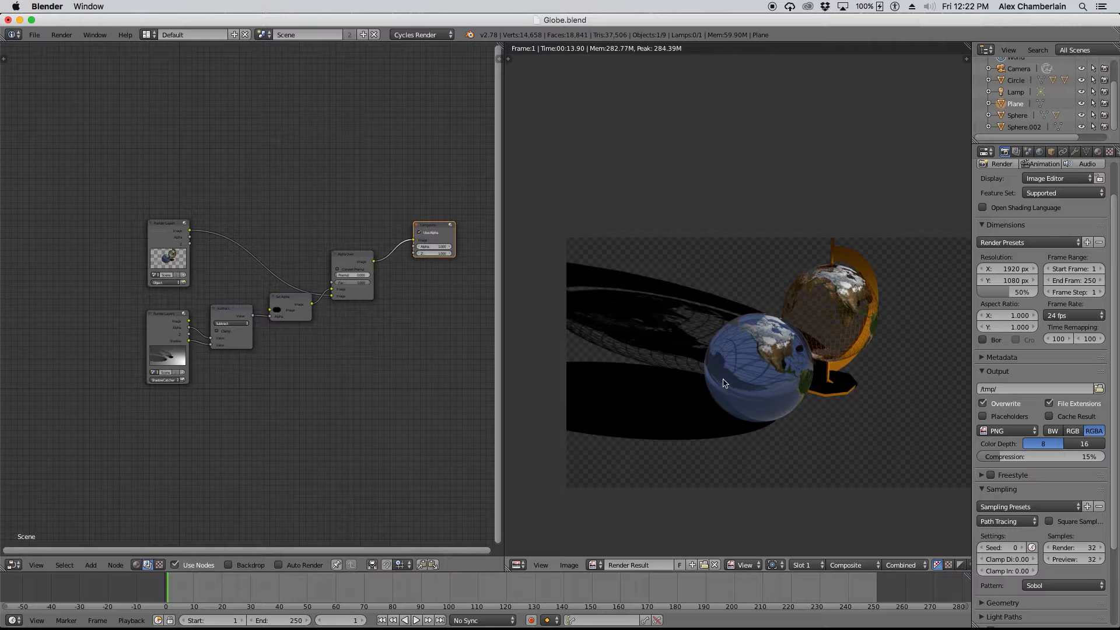
pyautogui.scroll(-2, 732, 382)
pyautogui.press('Escape')
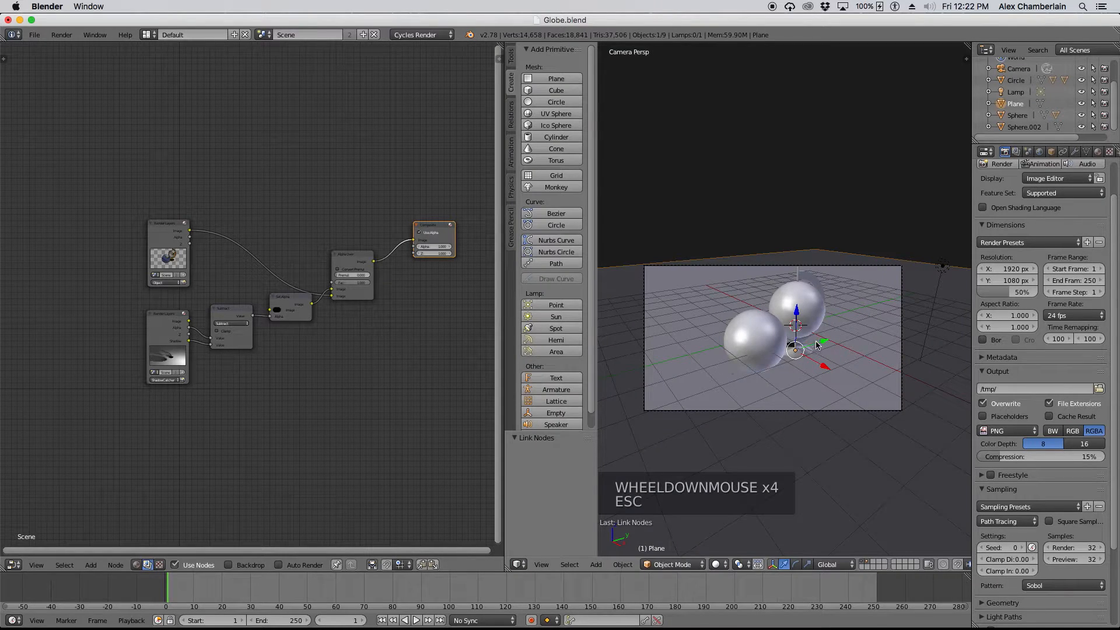
# - Enable Background Images for the 3D view and add an image entry
pyautogui.scroll(3, 817, 347)
pyautogui.scroll(-2, 811, 359)
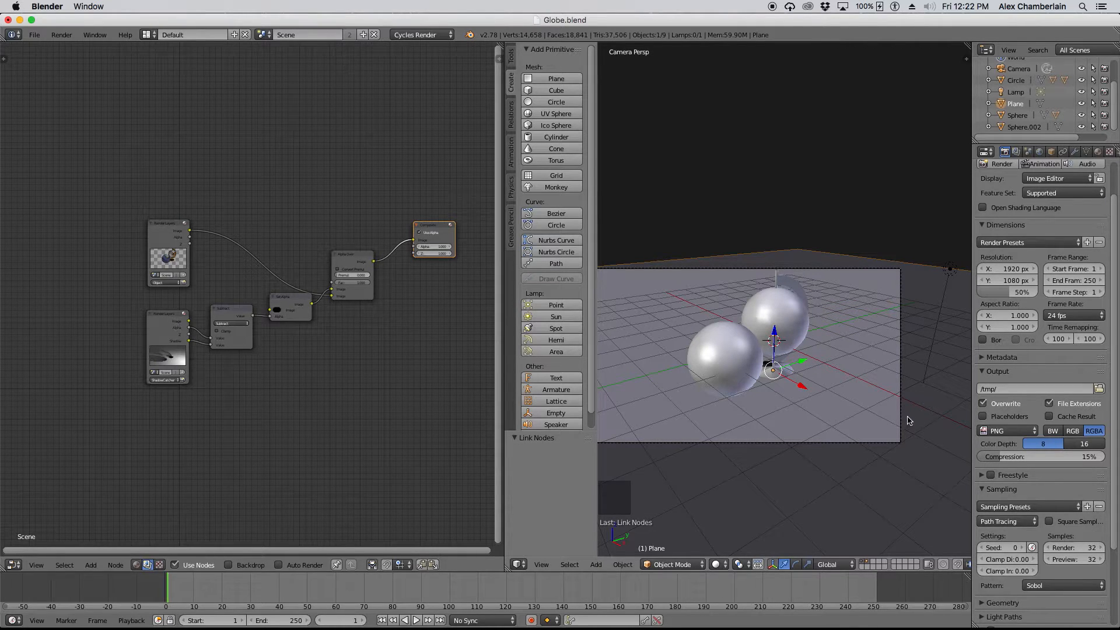
pyautogui.press('n')
pyautogui.moveTo(964, 354); pyautogui.dragTo(928, 514)
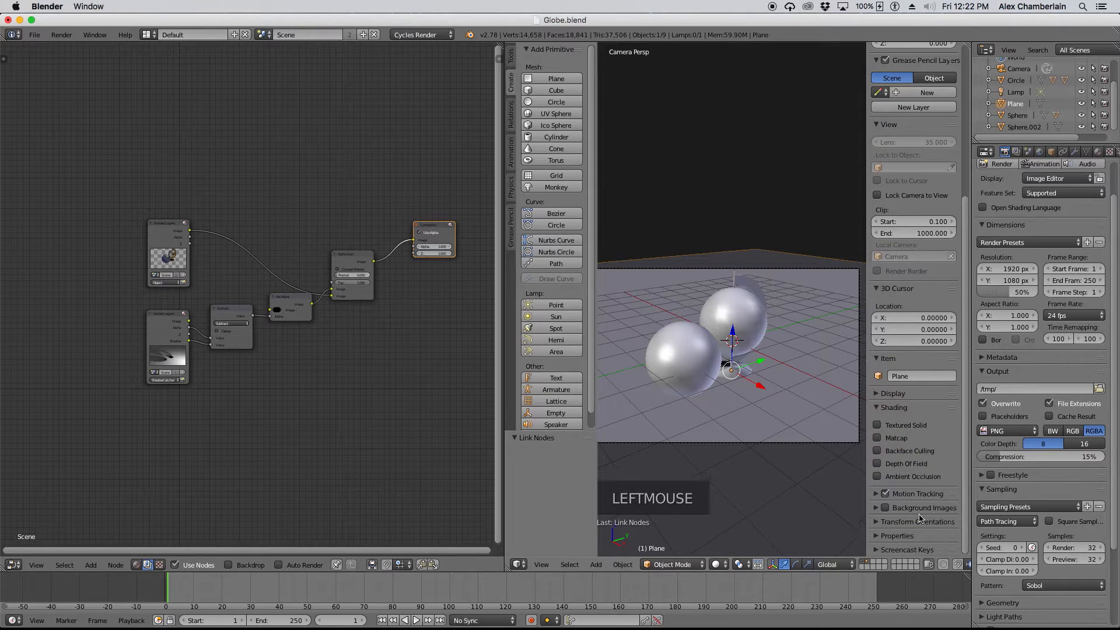
pyautogui.click(886, 508)
pyautogui.click(877, 508)
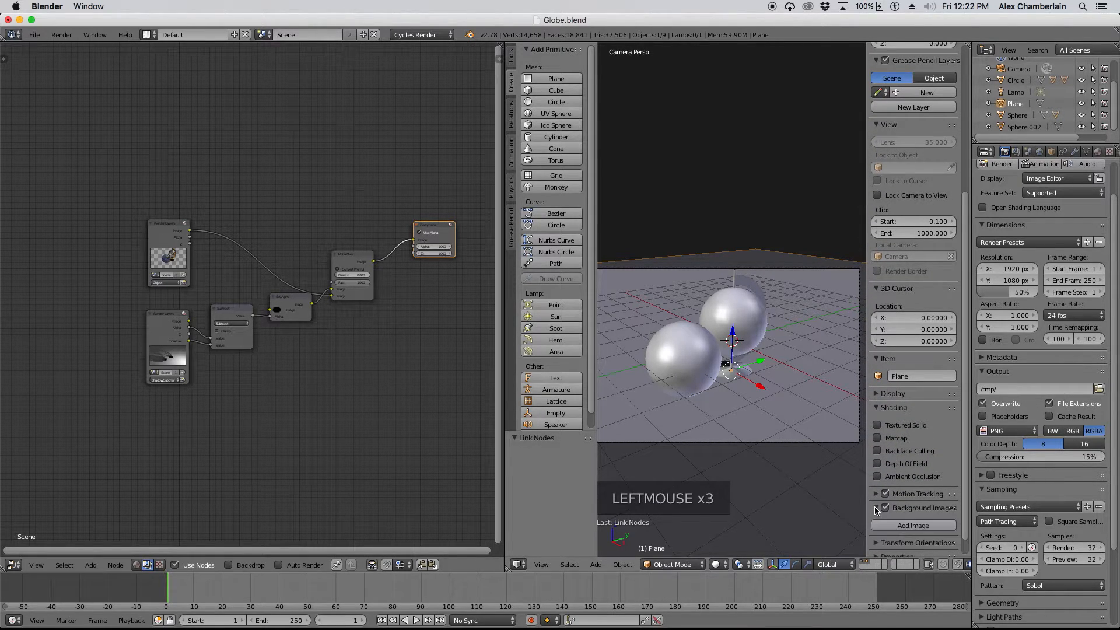
pyautogui.click(915, 525)
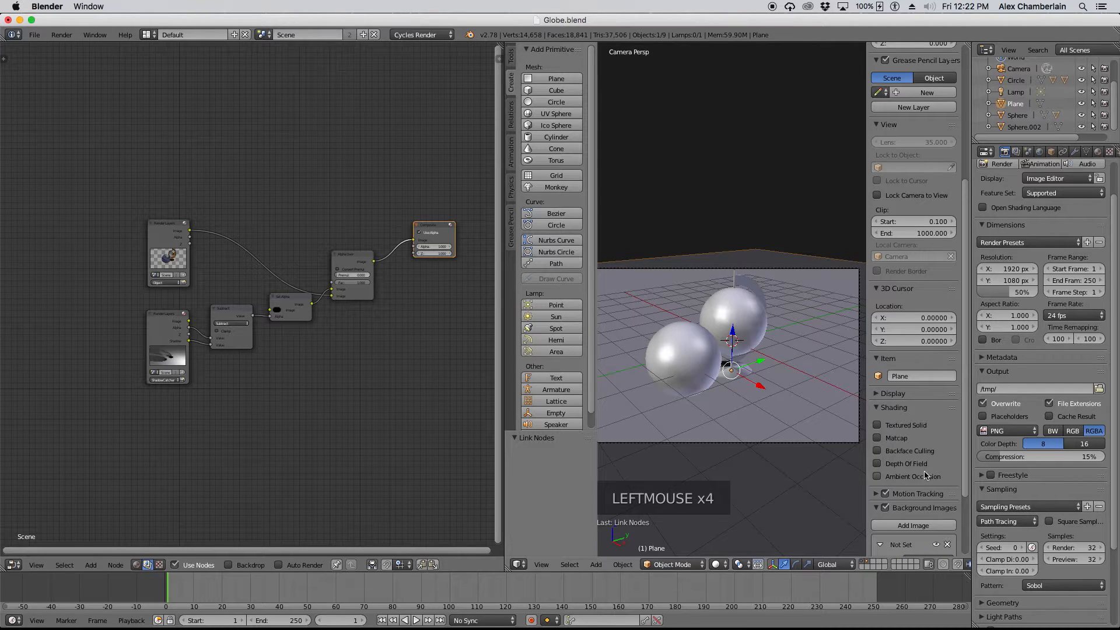
# - Load DSC_0166.JPG from the DES3600 folder as the background image
pyautogui.moveTo(967, 436); pyautogui.dragTo(964, 496)
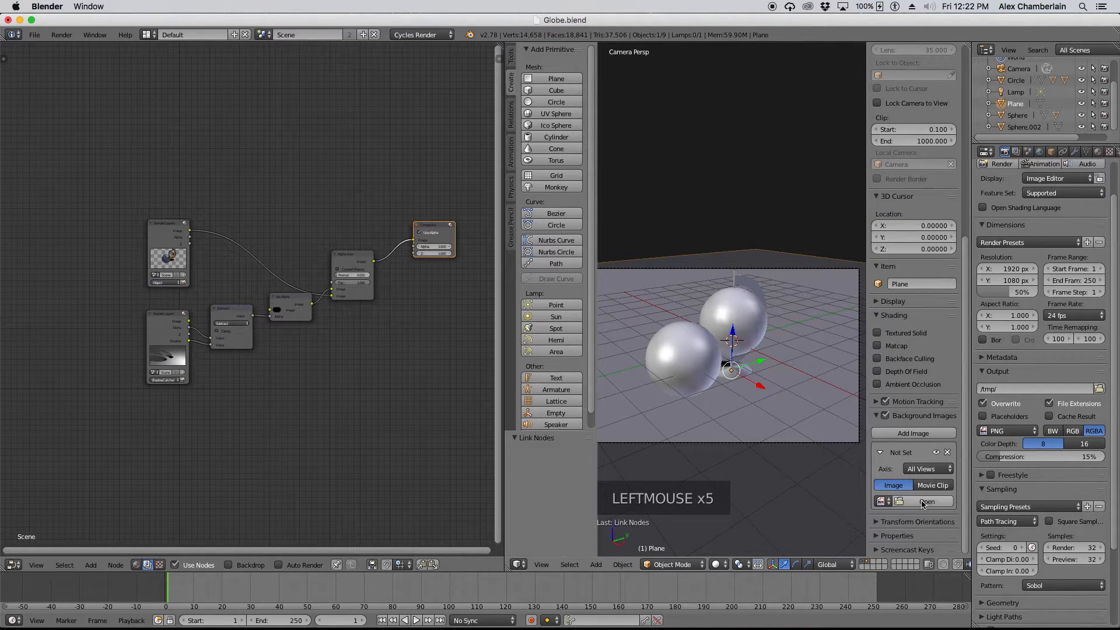
pyautogui.click(924, 503)
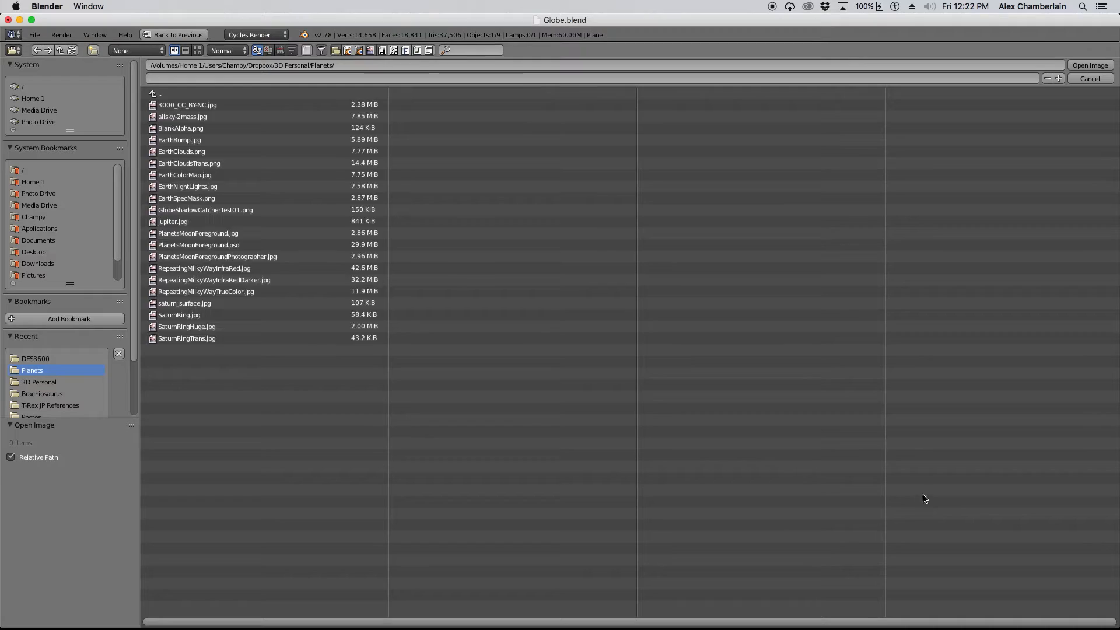
pyautogui.click(153, 93)
pyautogui.click(181, 163)
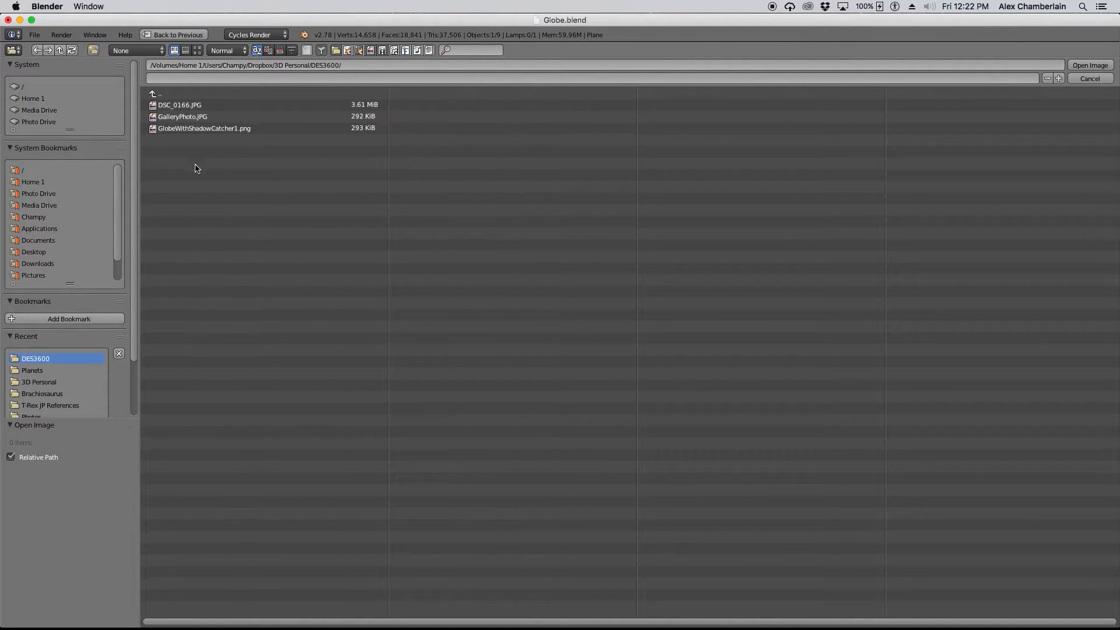
pyautogui.click(178, 105)
pyautogui.doubleClick(178, 105)
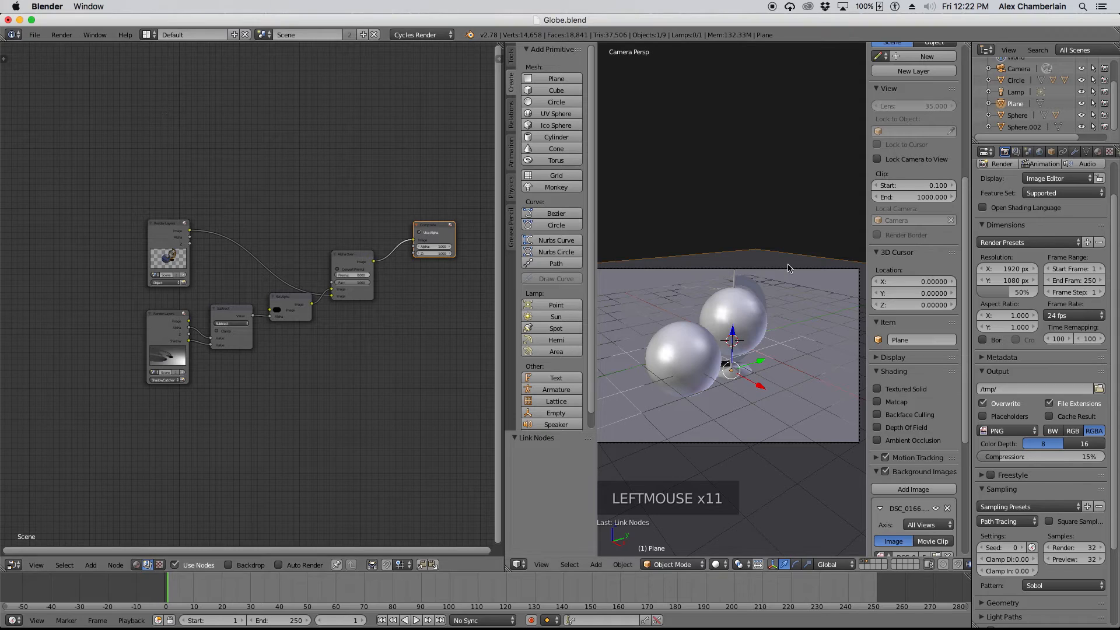
# - Set the background image's axis to Camera and switch the viewport to wireframe shading
pyautogui.moveTo(964, 405); pyautogui.dragTo(967, 487)
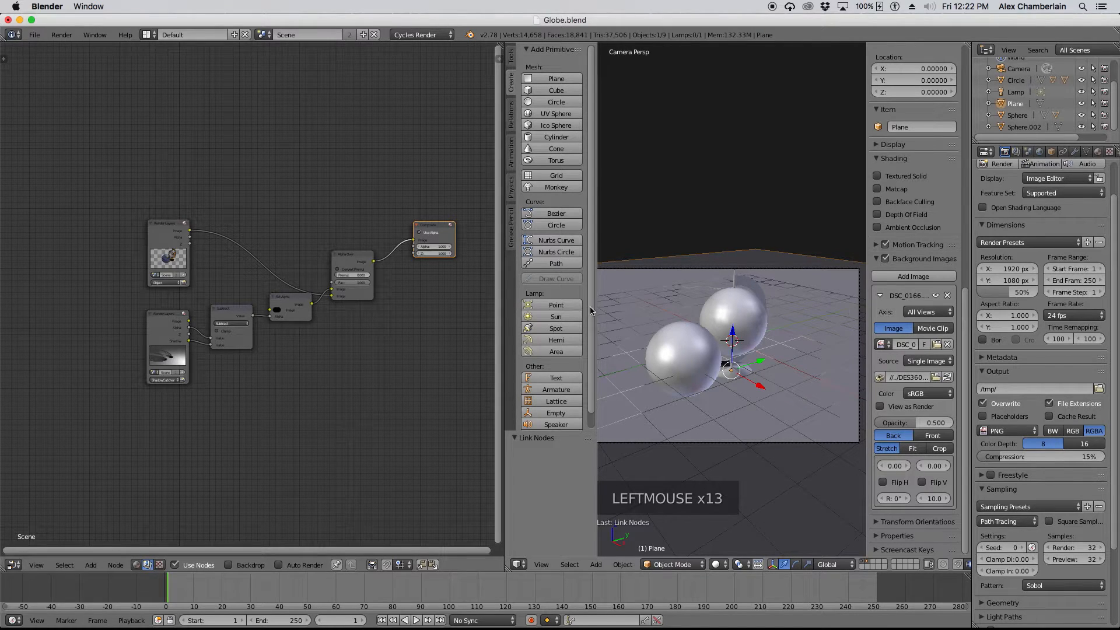
pyautogui.scroll(-2, 836, 308)
pyautogui.click(933, 312)
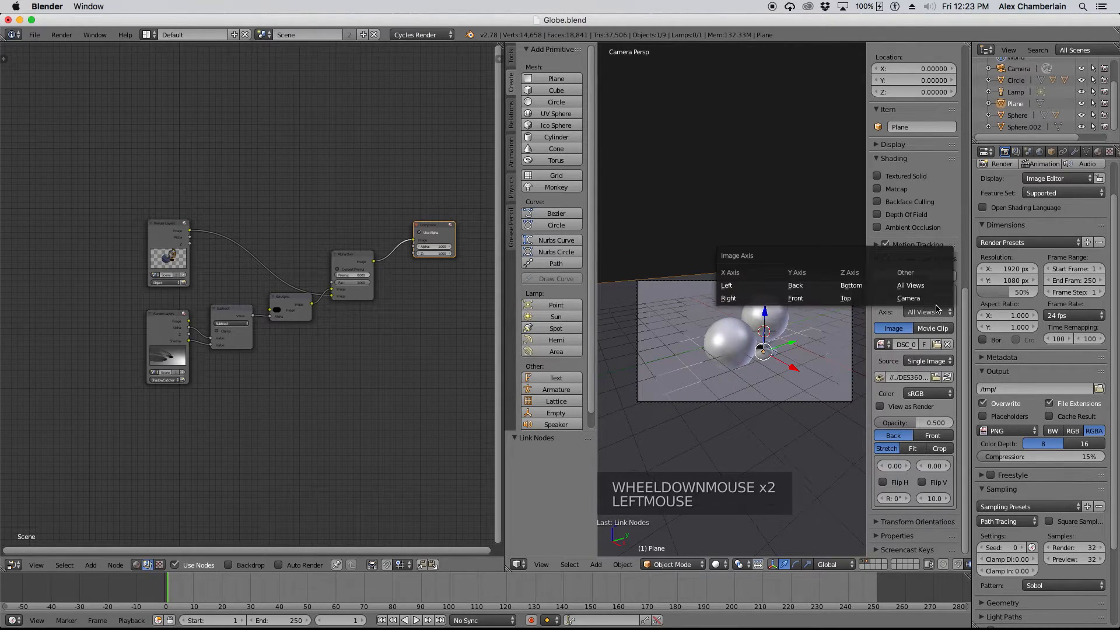
pyautogui.click(919, 299)
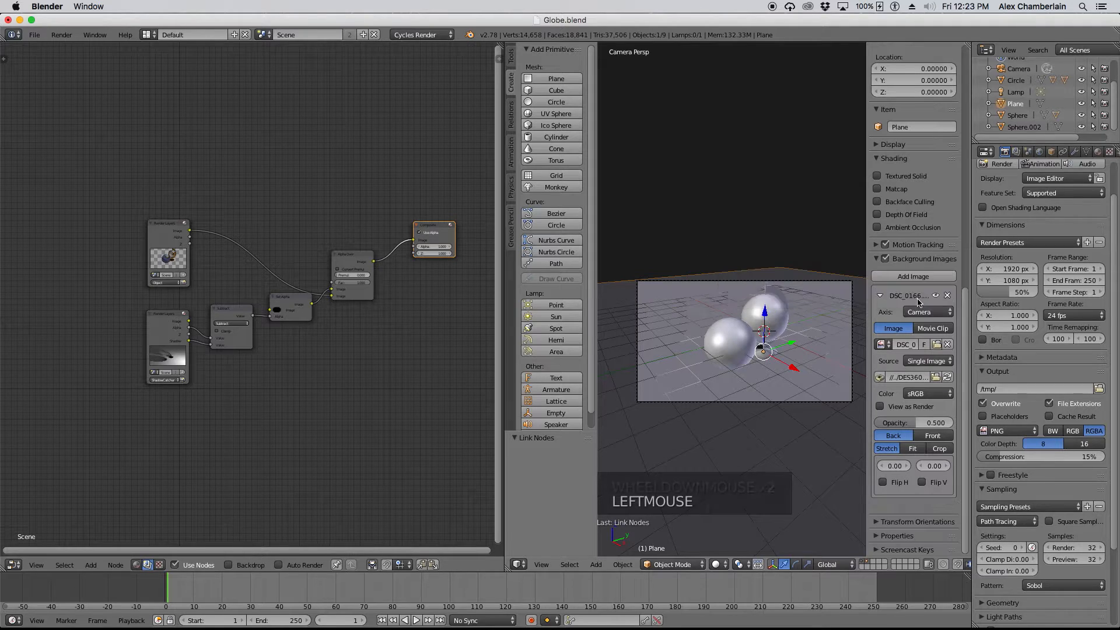
pyautogui.press('z')
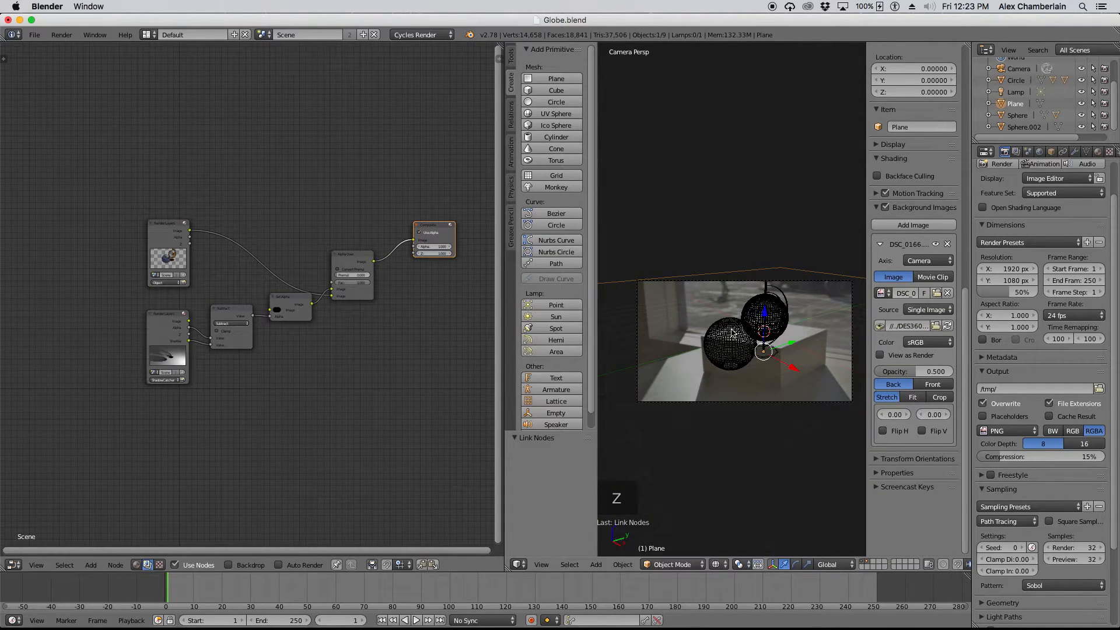
# - Widen the 3D view at the node editor's expense and select the camera
pyautogui.moveTo(505, 390); pyautogui.dragTo(354, 370)
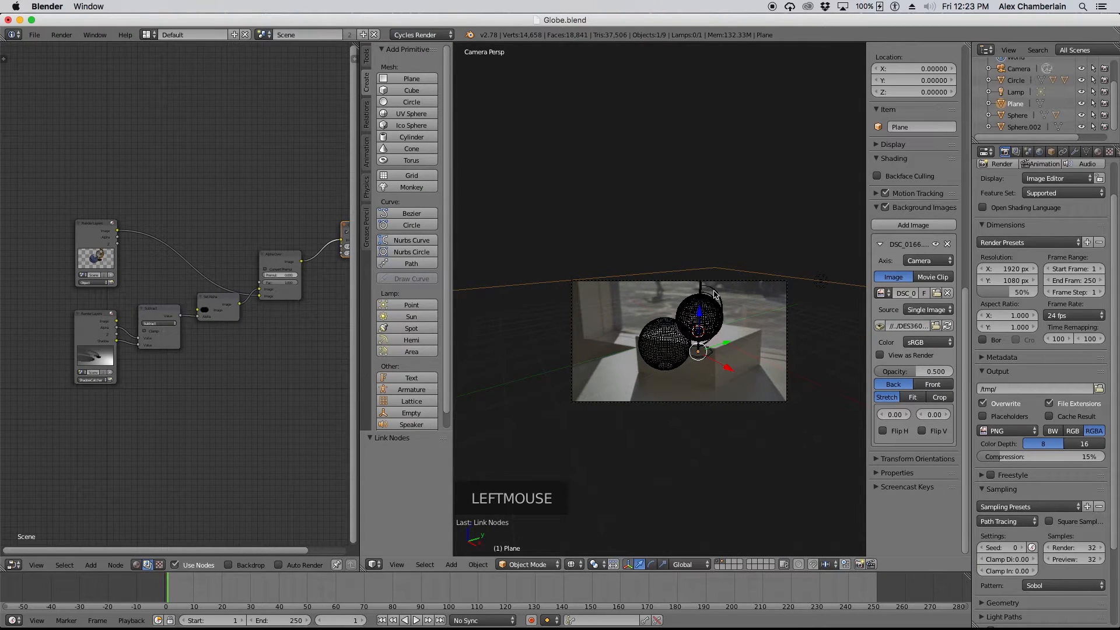
pyautogui.scroll(4, 717, 294)
pyautogui.scroll(-2, 717, 294)
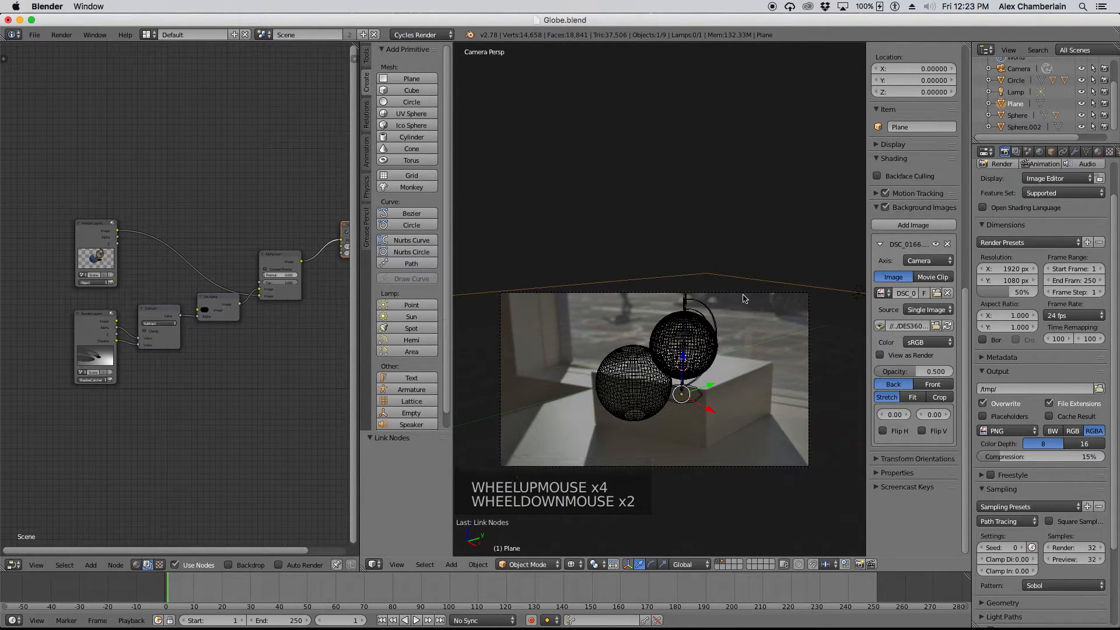
pyautogui.click(744, 298)
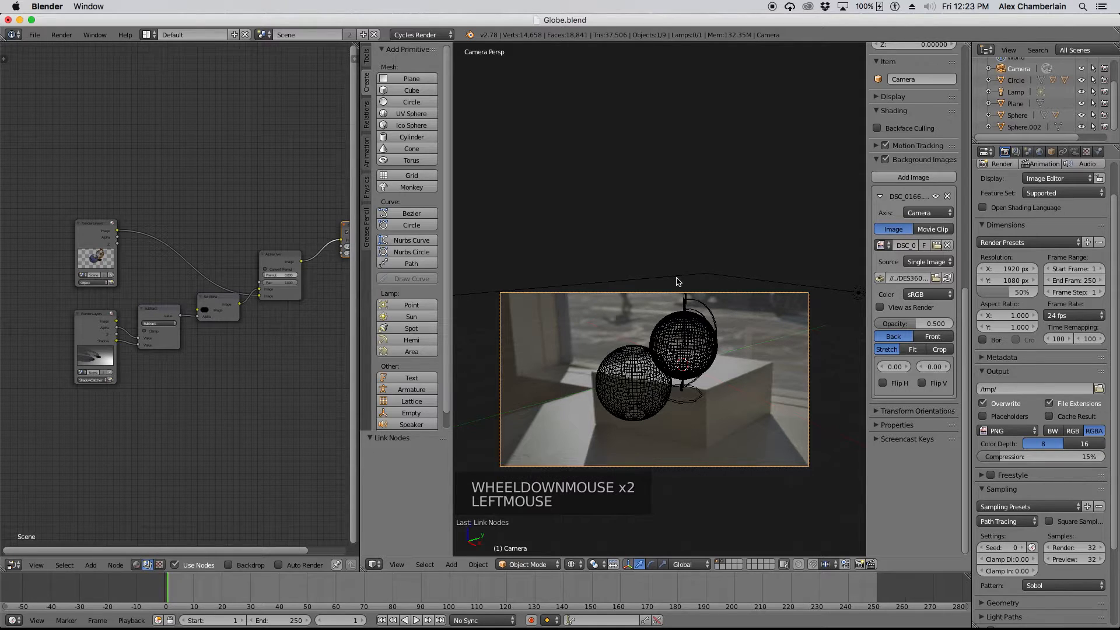
# - Switch to Finder and look at the details of DSC_0166.JPG in the DES3600 folder
pyautogui.moveTo(182, 629)
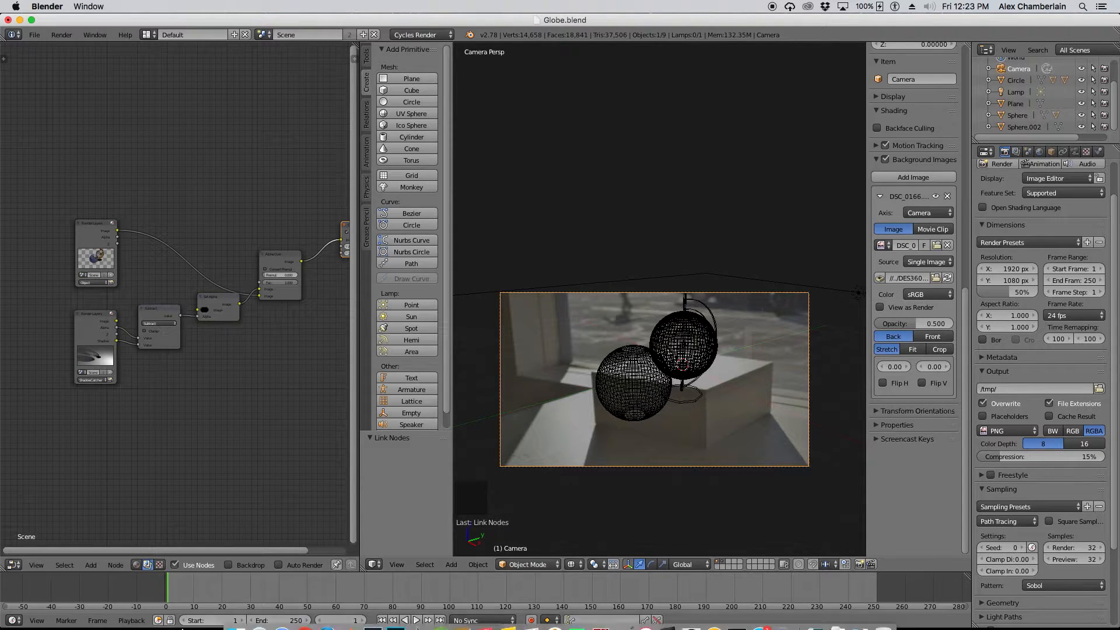
pyautogui.moveTo(231, 627)
pyautogui.click(230, 594)
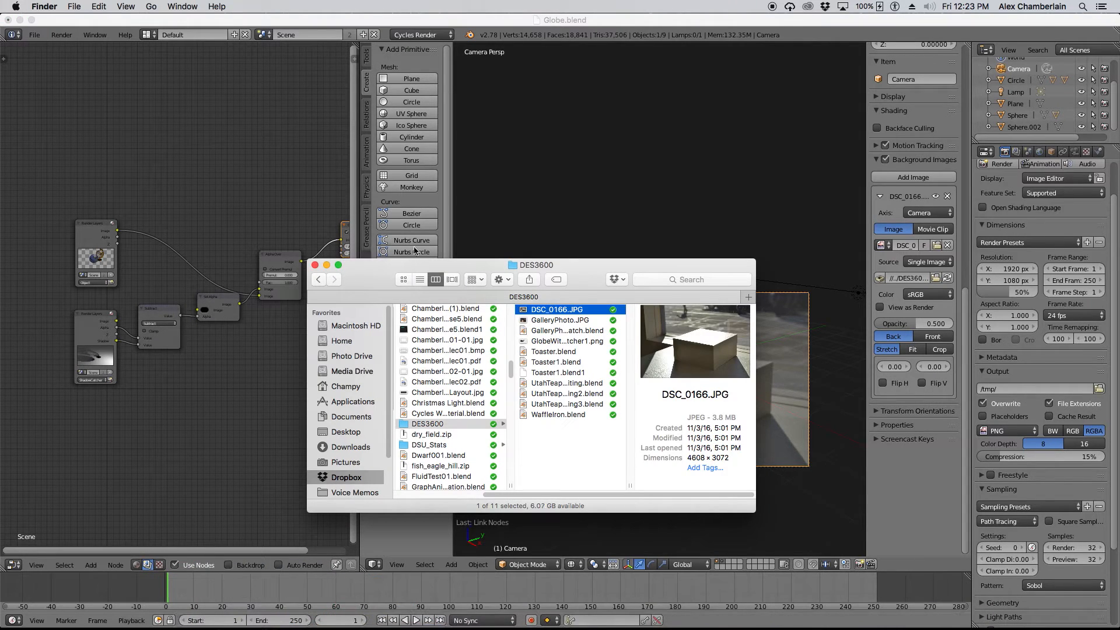
# - Open DSC_0166.JPG in Preview, examine its Exif, Nikon and TIFF metadata for focal length and camera model, and quit Preview
pyautogui.doubleClick(524, 313)
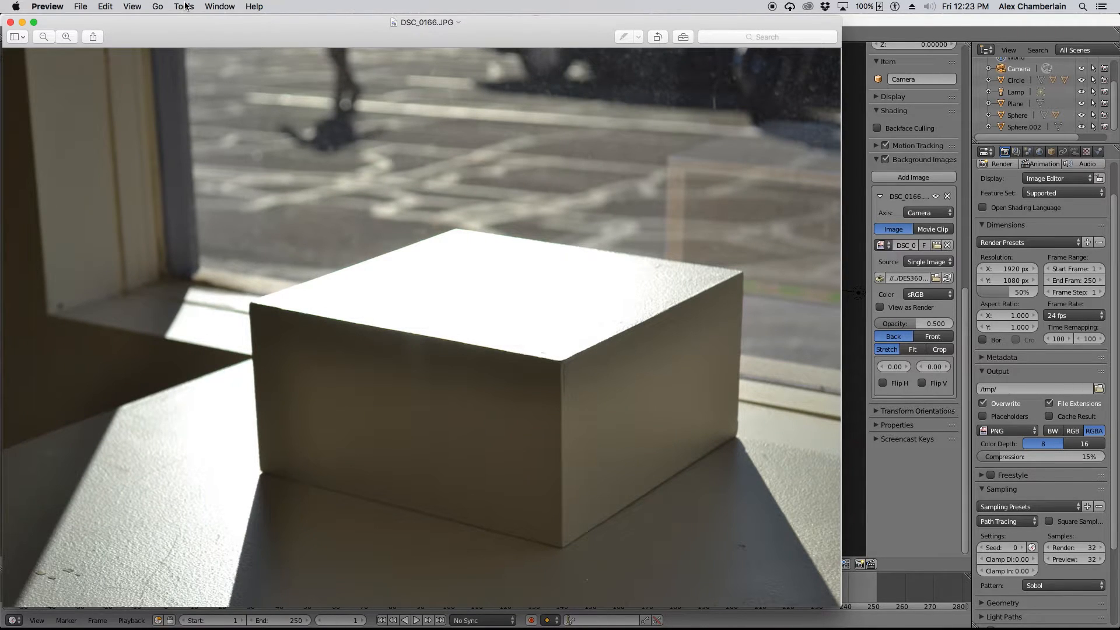
pyautogui.click(185, 7)
pyautogui.click(198, 21)
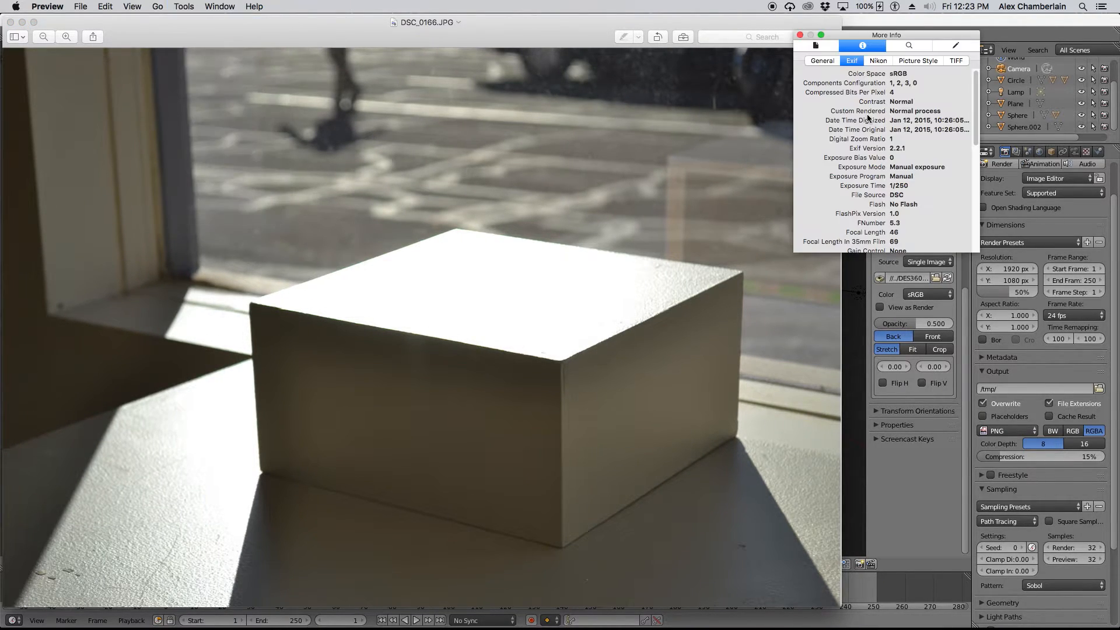
pyautogui.click(880, 62)
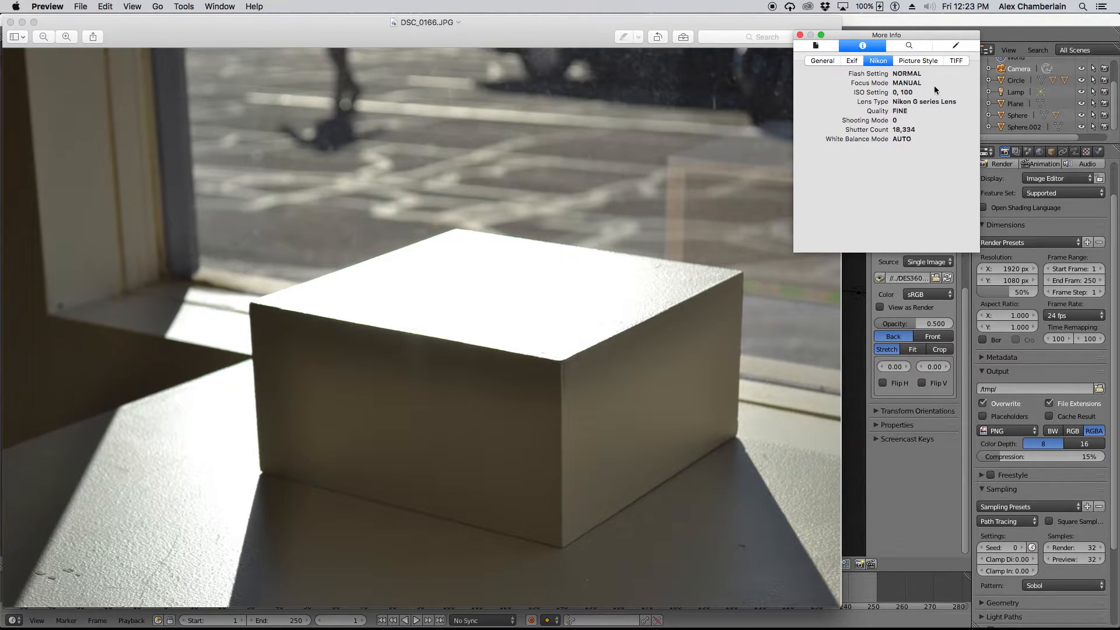
pyautogui.click(956, 61)
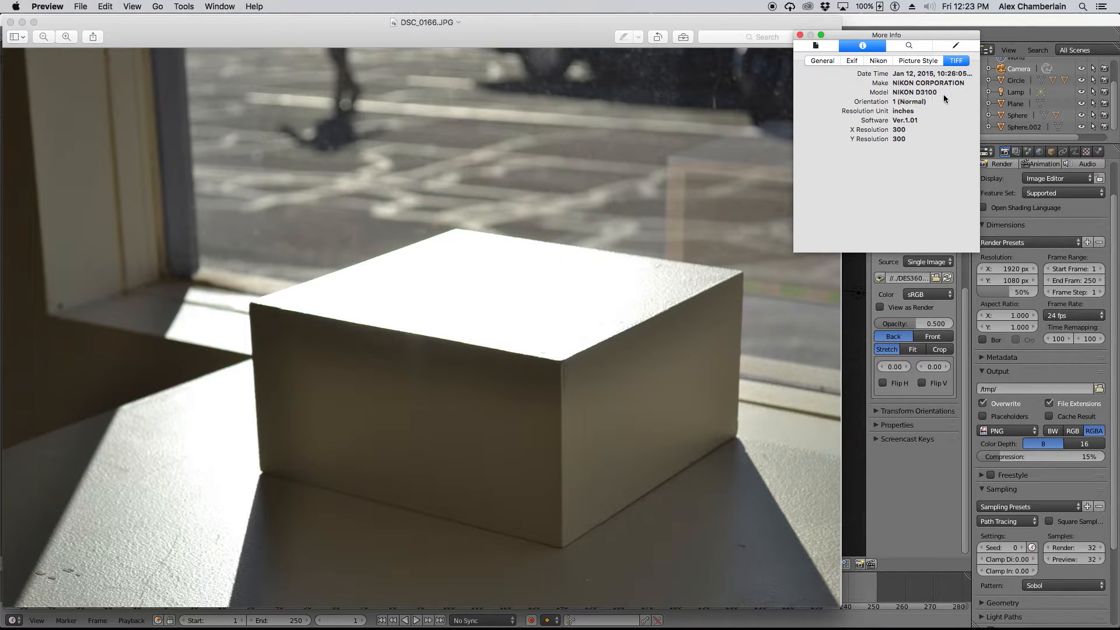
pyautogui.click(853, 62)
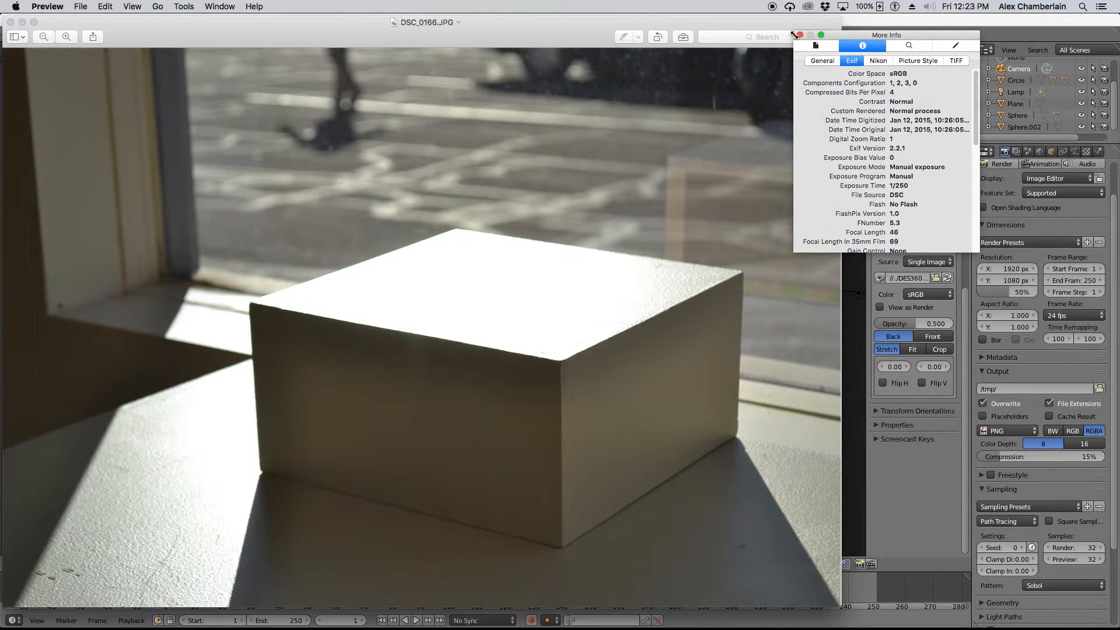
pyautogui.click(800, 36)
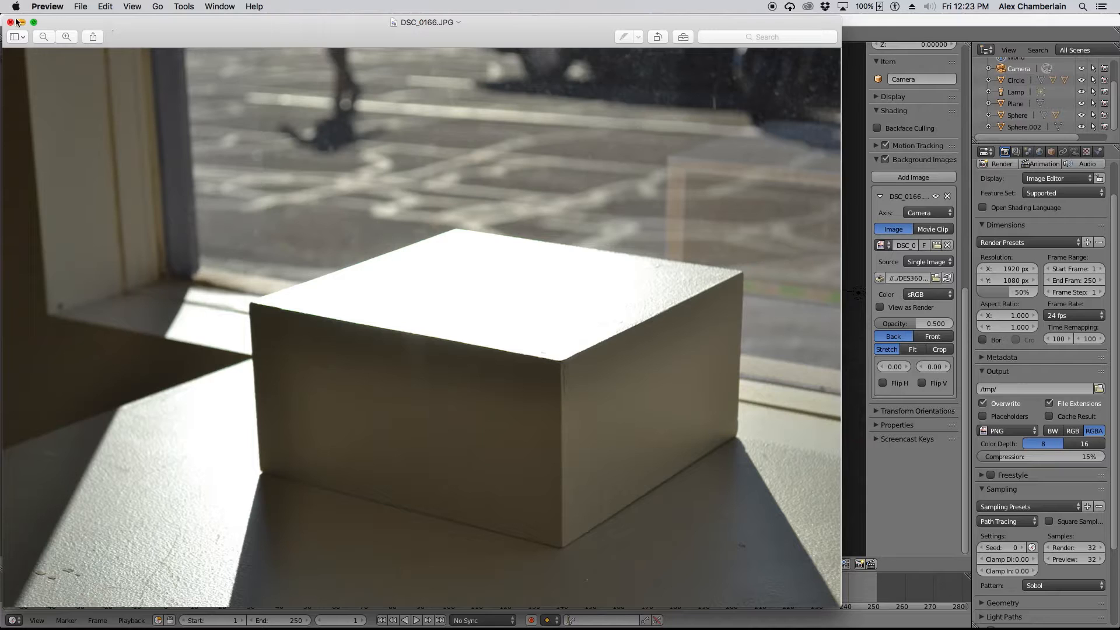
pyautogui.click(58, 6)
pyautogui.click(87, 113)
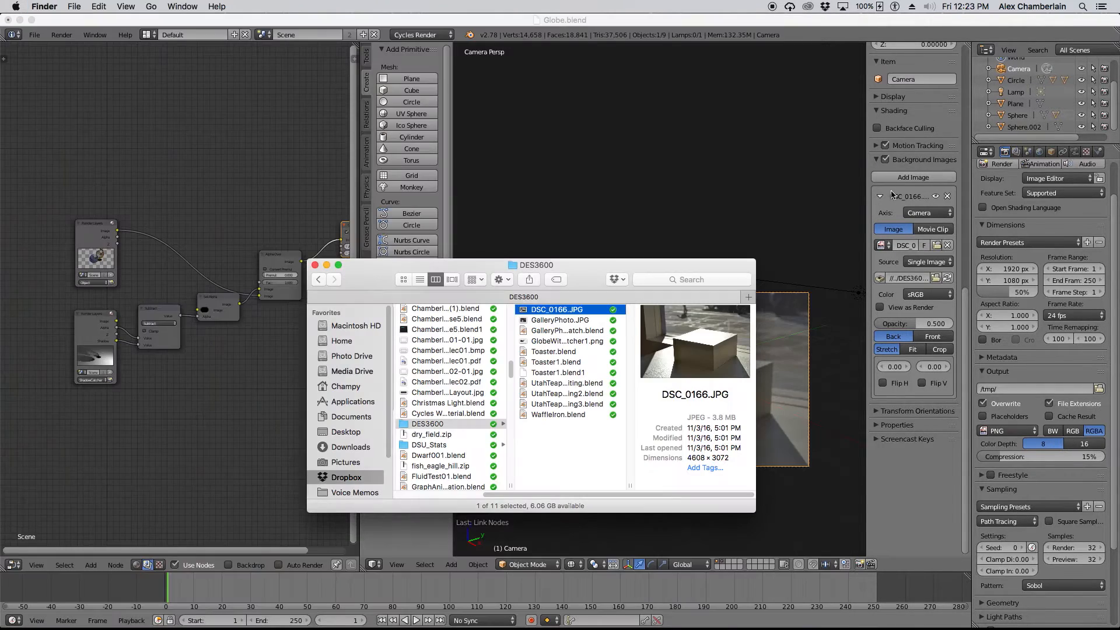
# - Switch back to Blender and apply the Nikon D3100 sensor preset to the camera
pyautogui.click(789, 21)
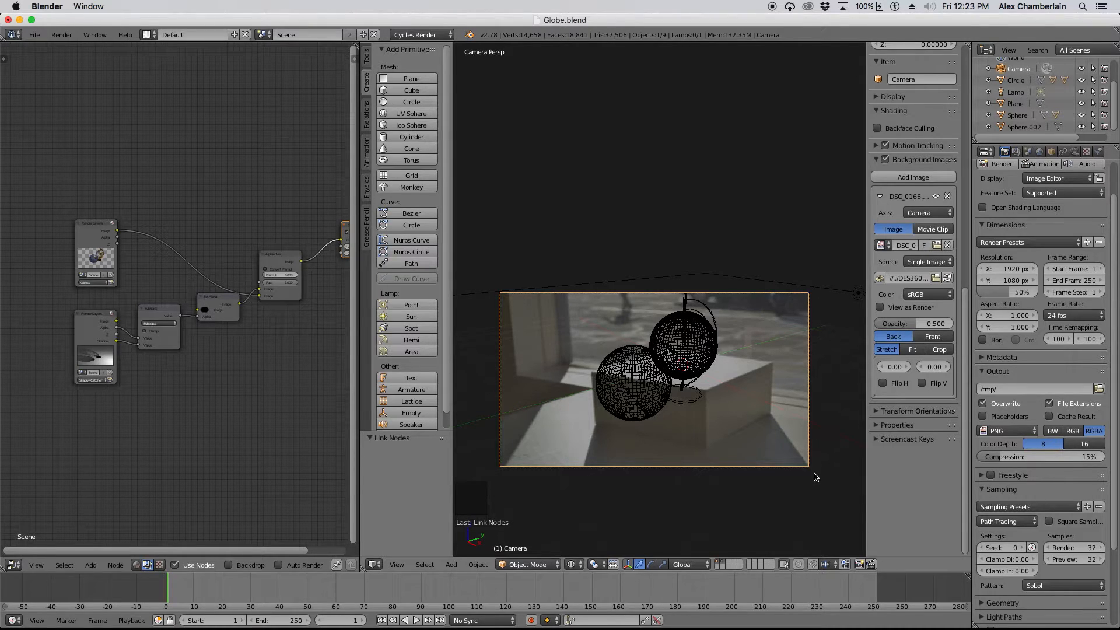
pyautogui.click(1075, 151)
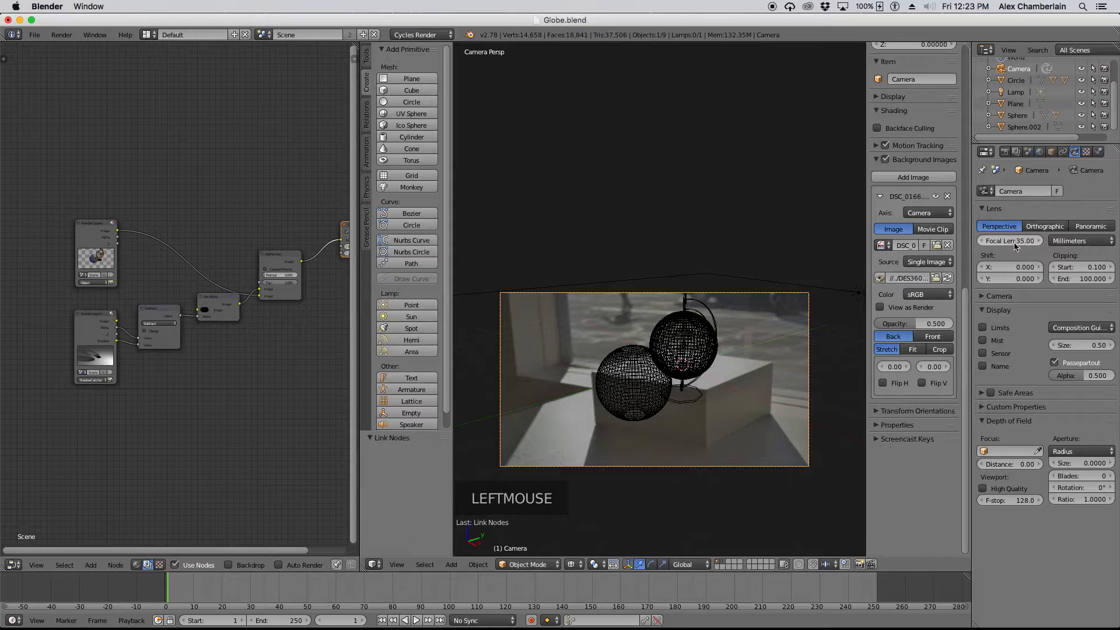
pyautogui.click(985, 296)
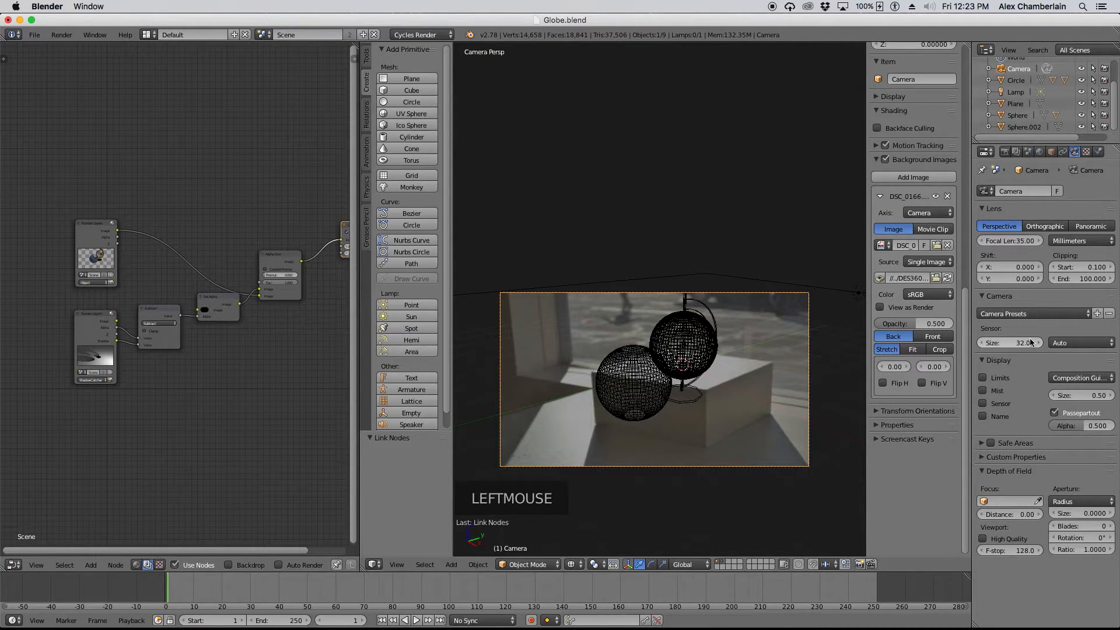
pyautogui.click(1055, 315)
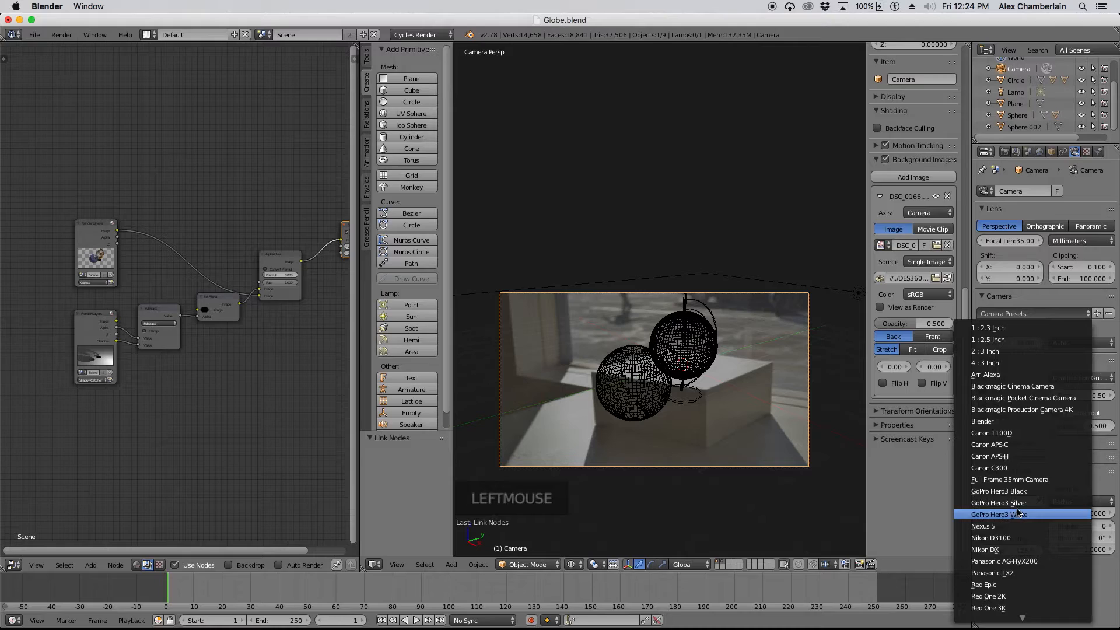
pyautogui.click(1002, 538)
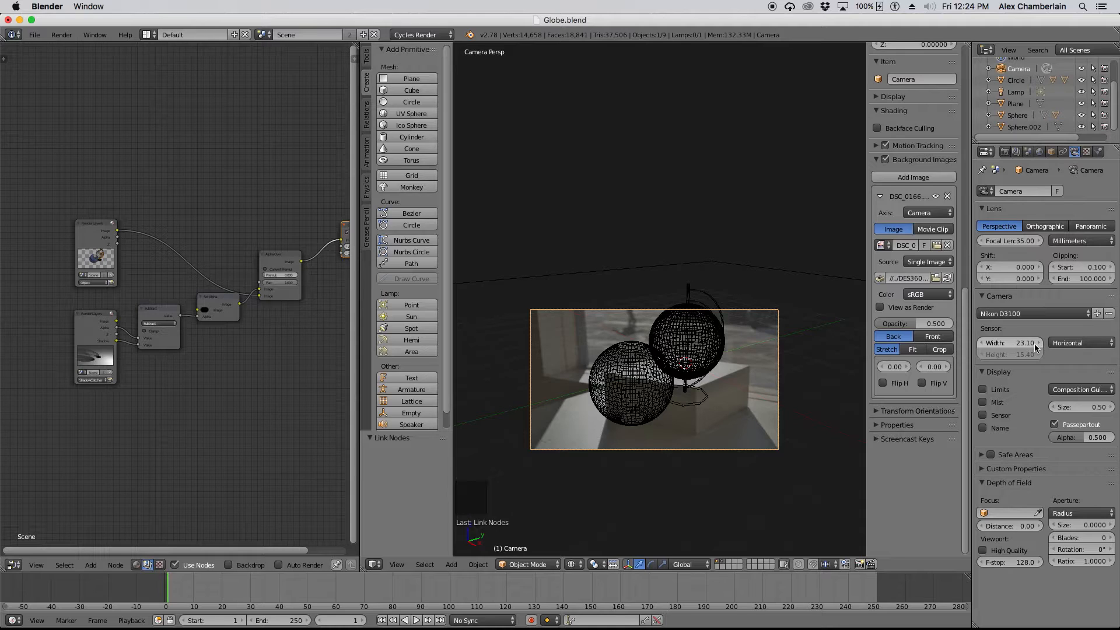
# - Set the camera's focal length to 46 mm
pyautogui.click(1008, 241)
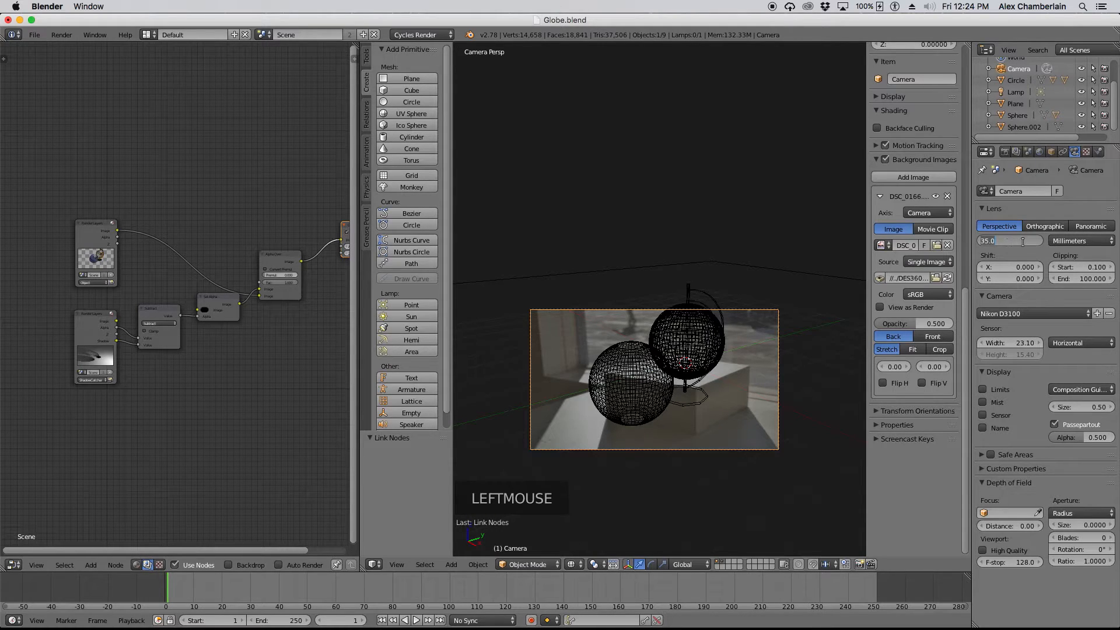
pyautogui.write('46')
pyautogui.press('Return')
pyautogui.scroll(-3, 622, 423)
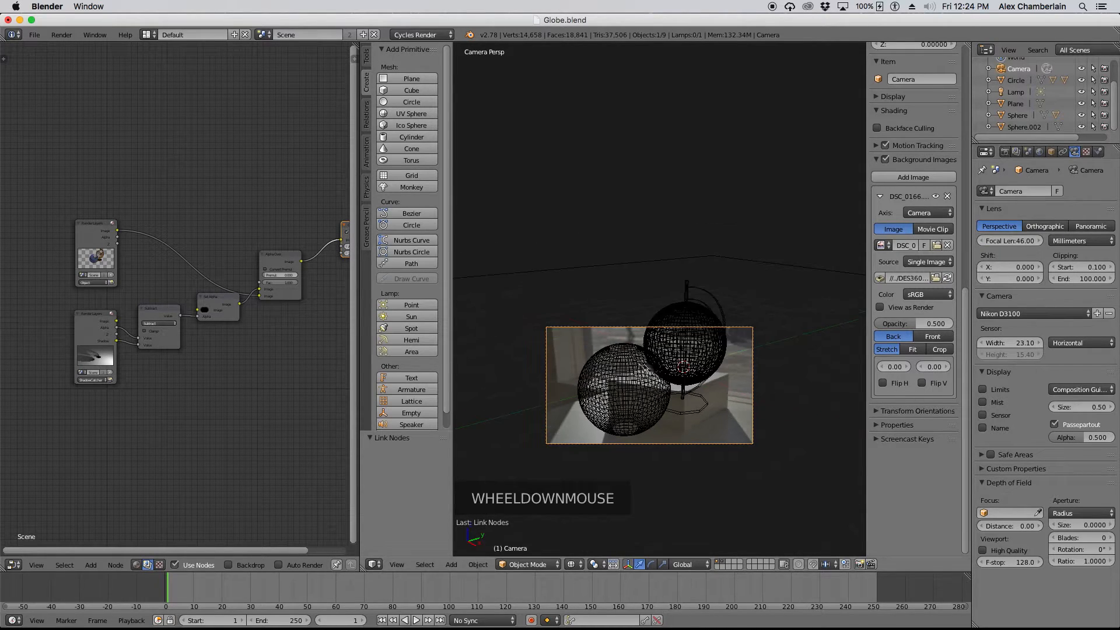
# - Reposition the camera in fly mode so both globes rest on top of the box in the background photo
pyautogui.scroll(2, 642, 360)
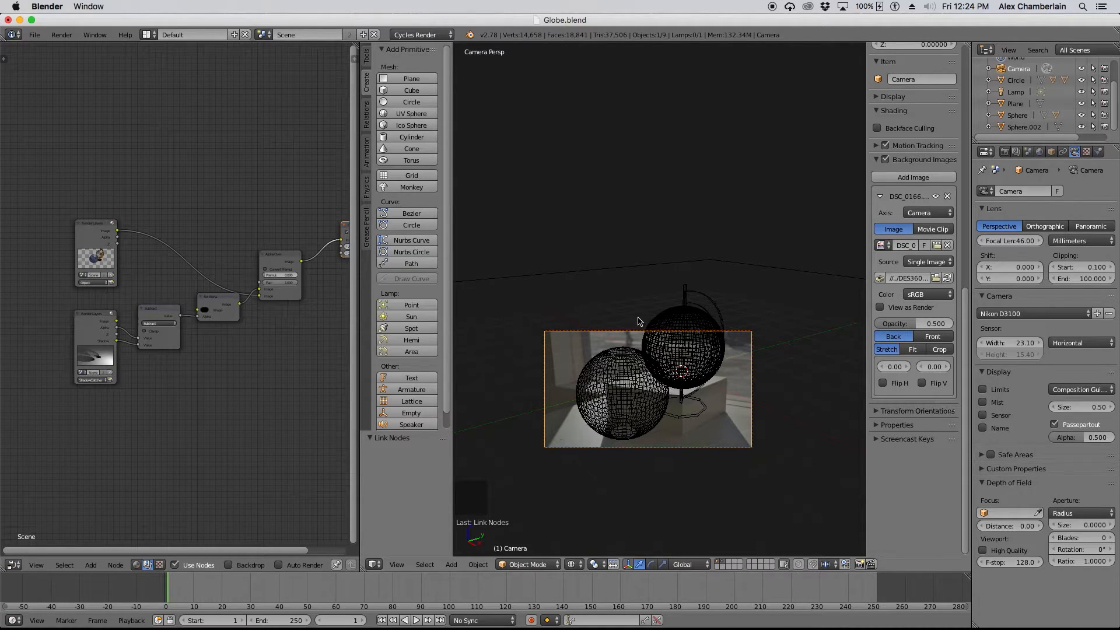
pyautogui.scroll(-2, 648, 374)
pyautogui.scroll(3, 641, 369)
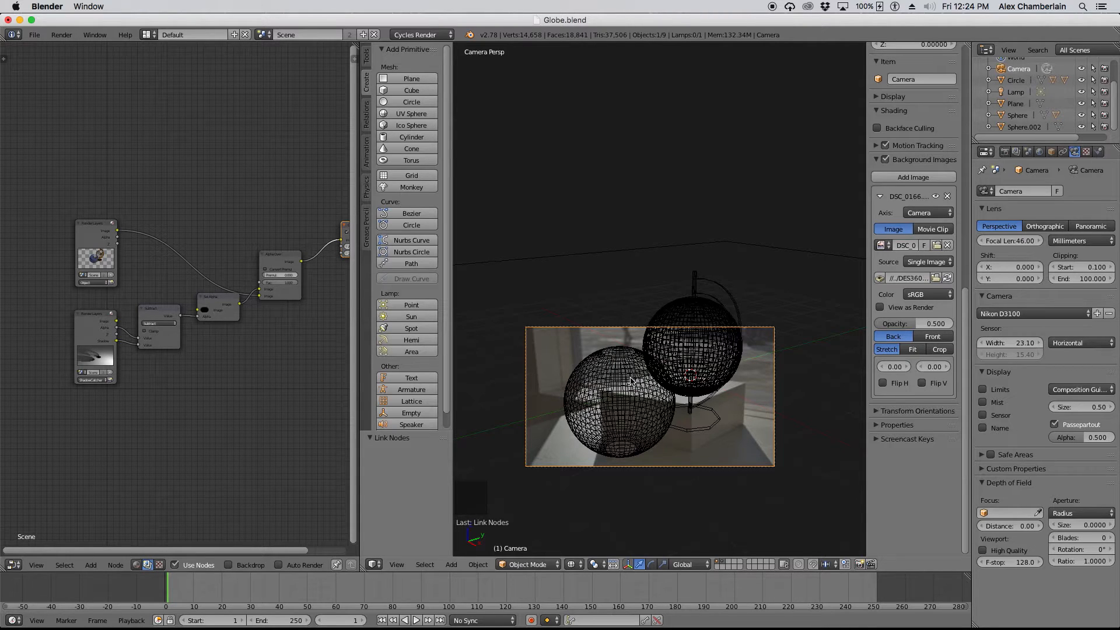
pyautogui.hotkey('shift', 'f')
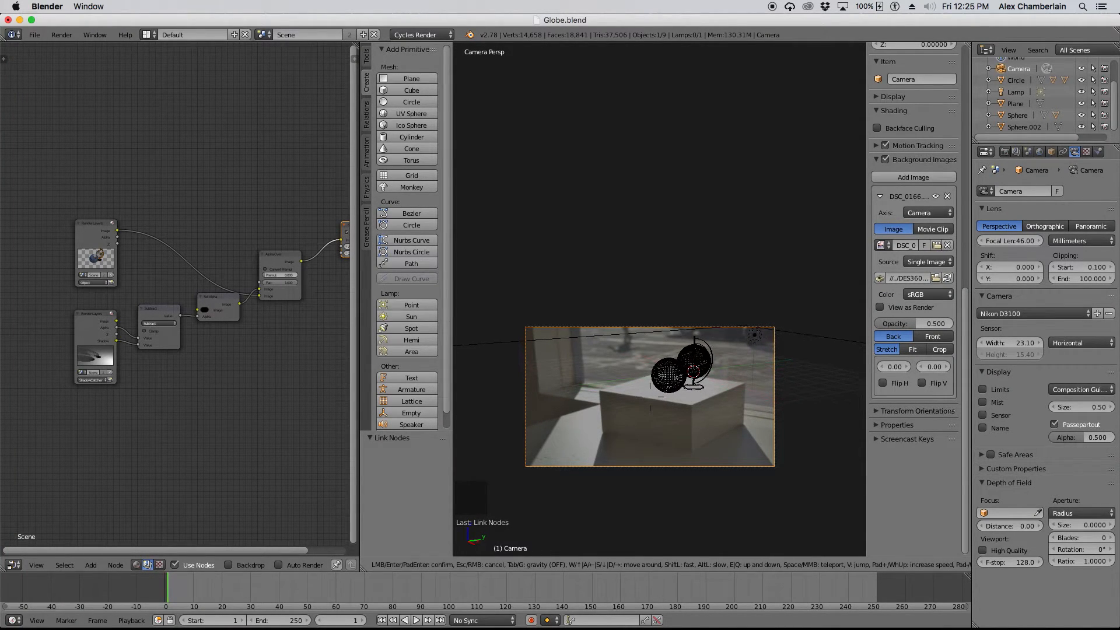
pyautogui.click(660, 303)
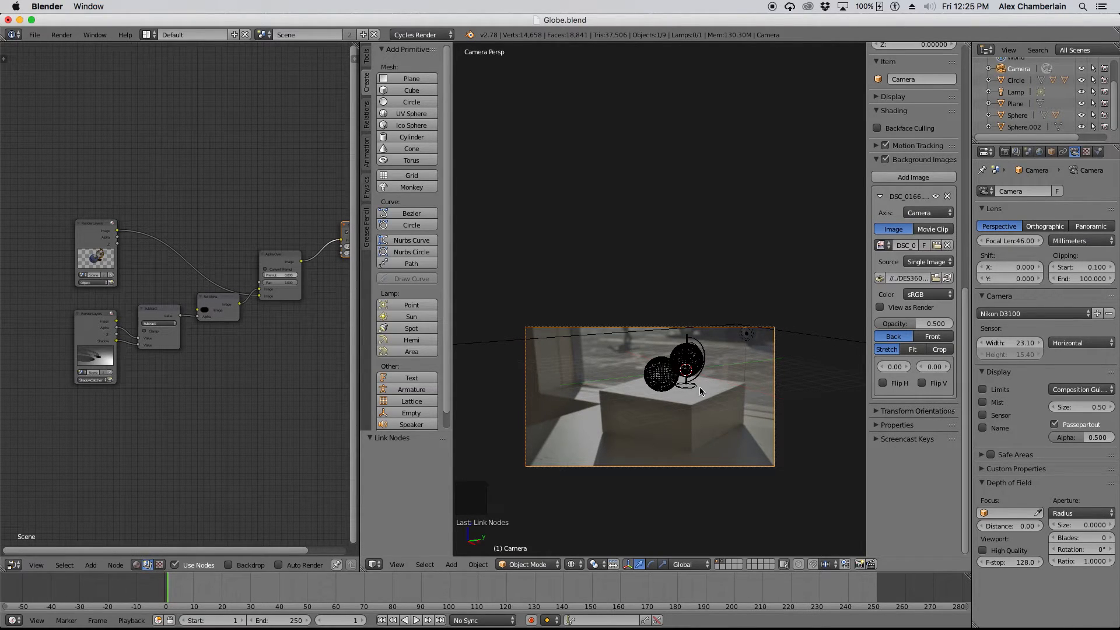
pyautogui.scroll(3, 678, 350)
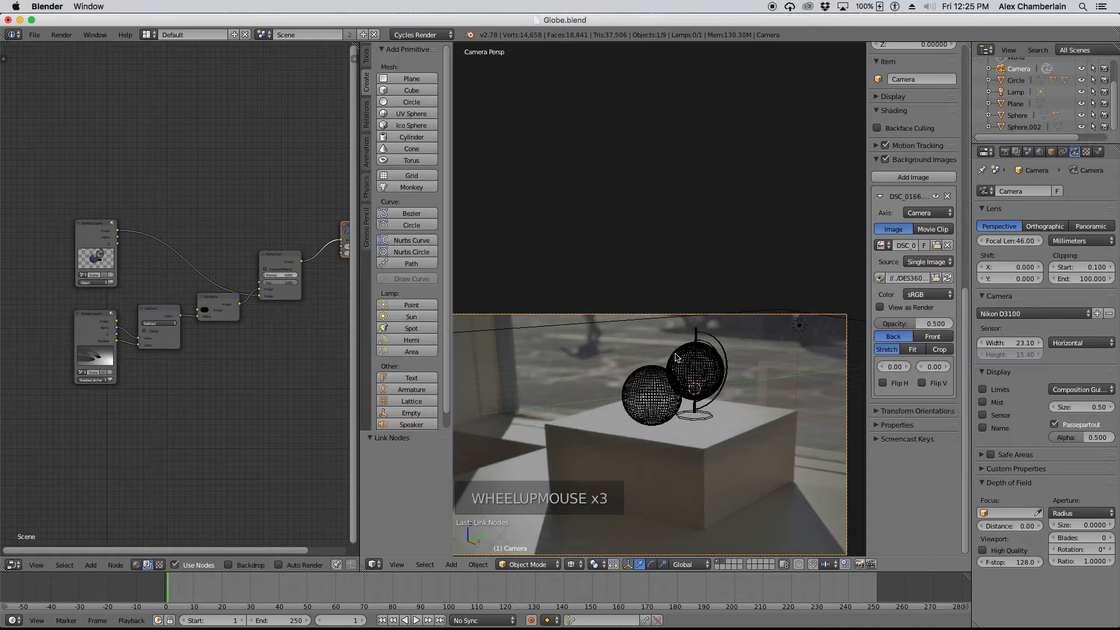
pyautogui.scroll(-2, 680, 366)
# - Select the lamp in top view and change its type to Sun
pyautogui.press('KP_7')
pyautogui.scroll(-5, 765, 320)
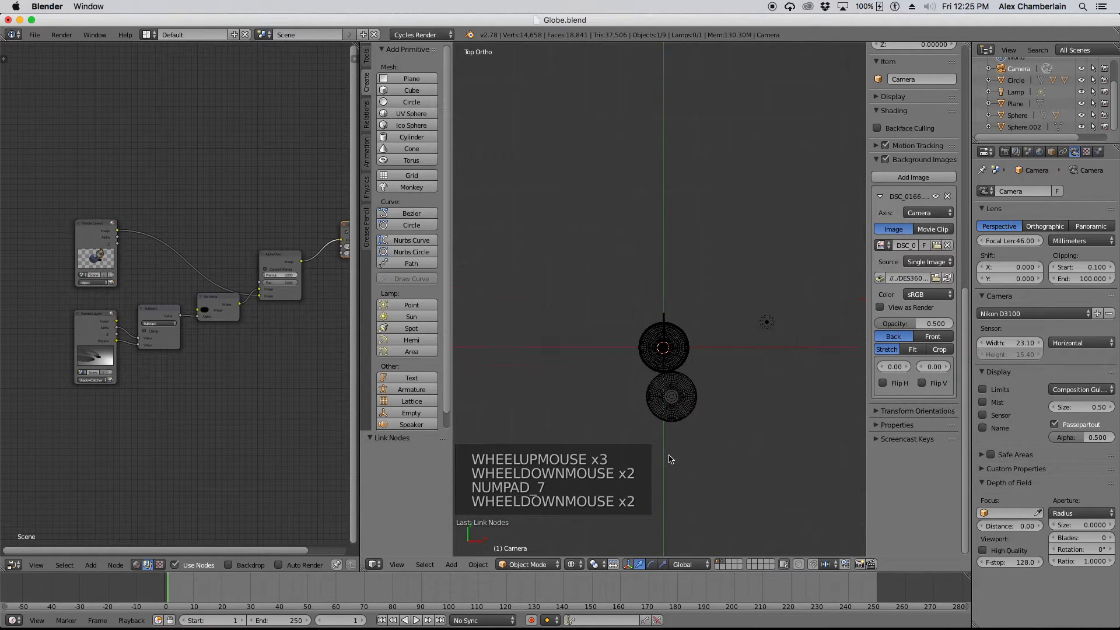
pyautogui.click(726, 378)
pyautogui.scroll(-5, 701, 400)
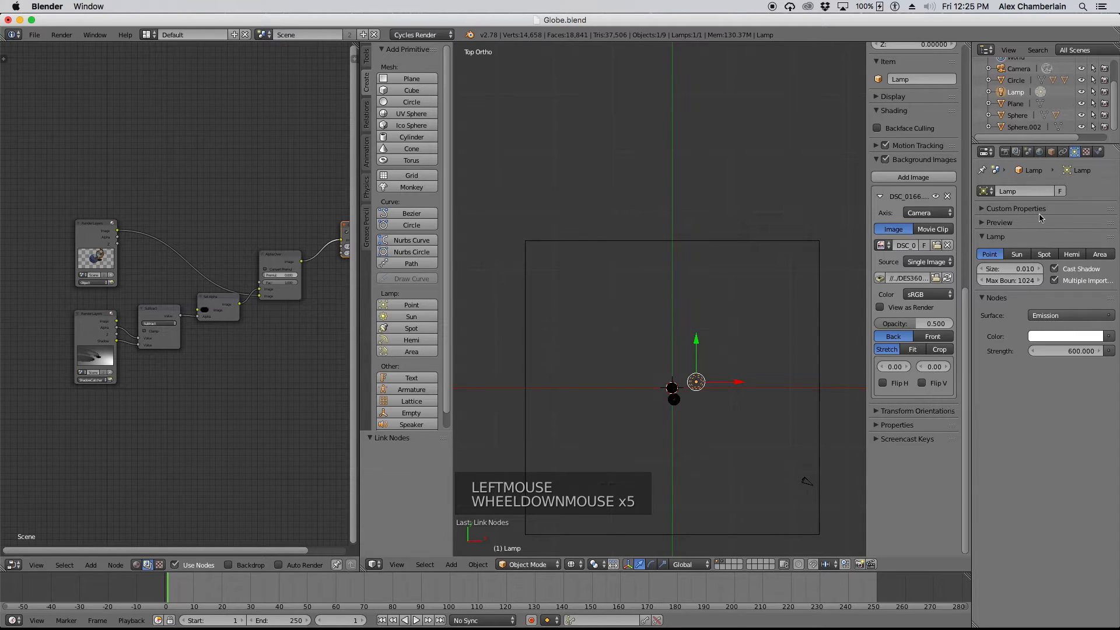
pyautogui.click(1017, 255)
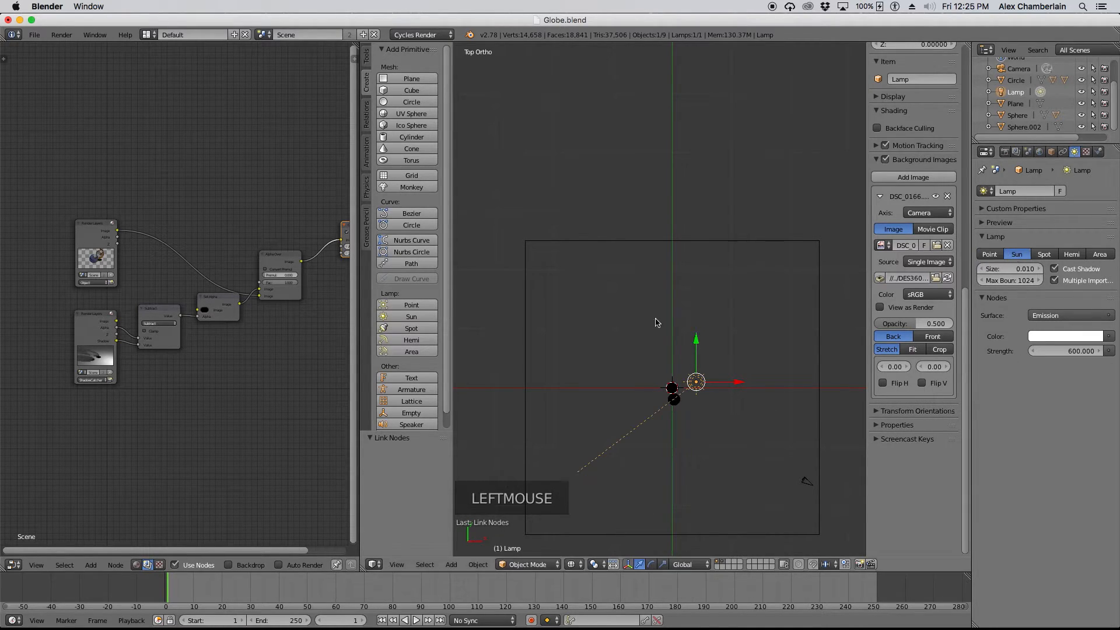
# - Rotate the sun lamp about -133° in top view and move it about -27.4 in X and -2.1 in Y
pyautogui.press('r')
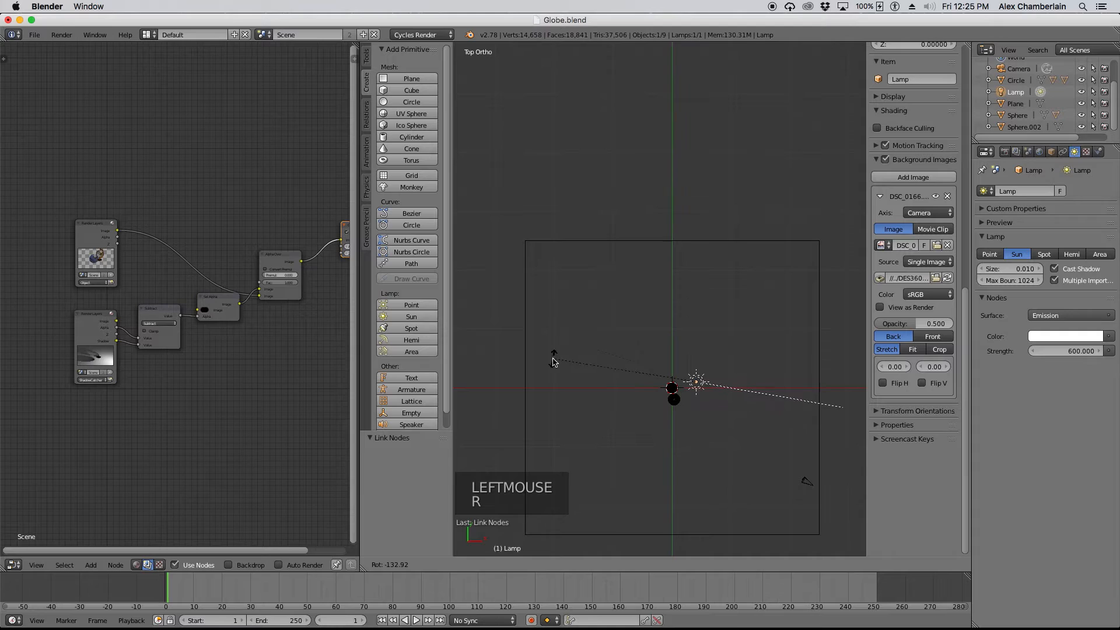
pyautogui.click(557, 355)
pyautogui.press('g')
pyautogui.click(804, 375)
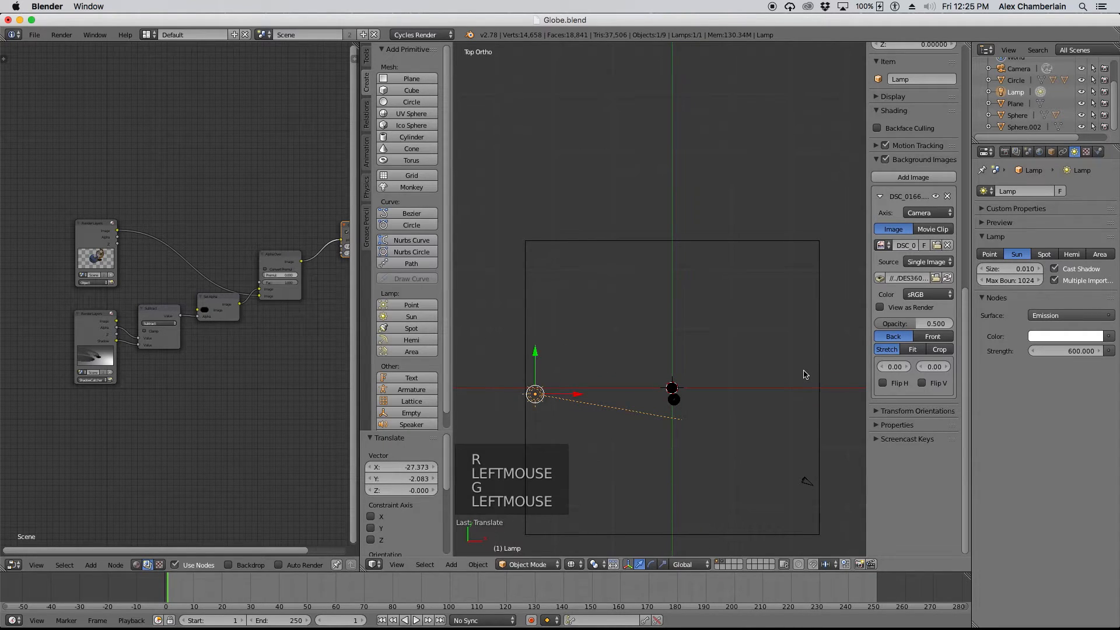
# - Show the camera view with rendered shading and place the background image in front of the scene
pyautogui.press('KP_0')
pyautogui.press('KP_0')
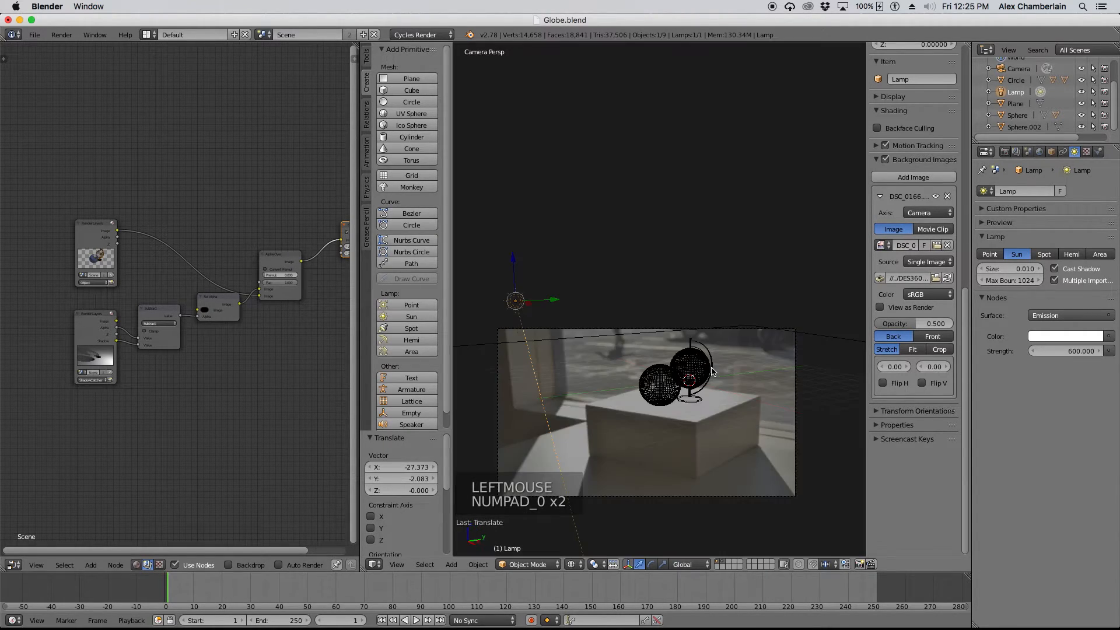
pyautogui.click(571, 565)
pyautogui.click(597, 487)
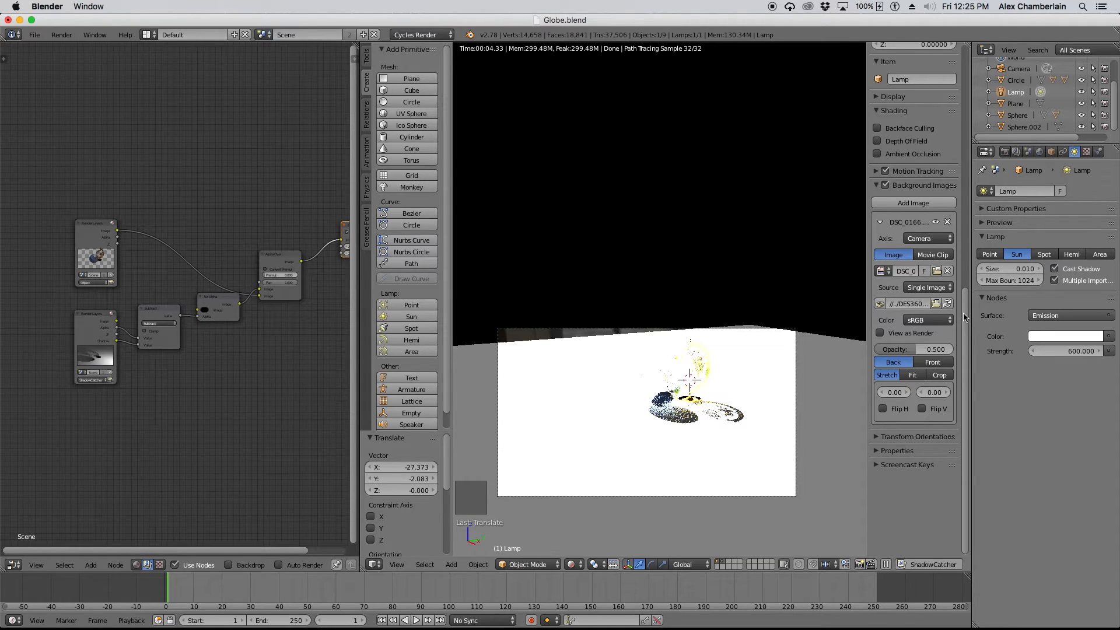
pyautogui.click(932, 362)
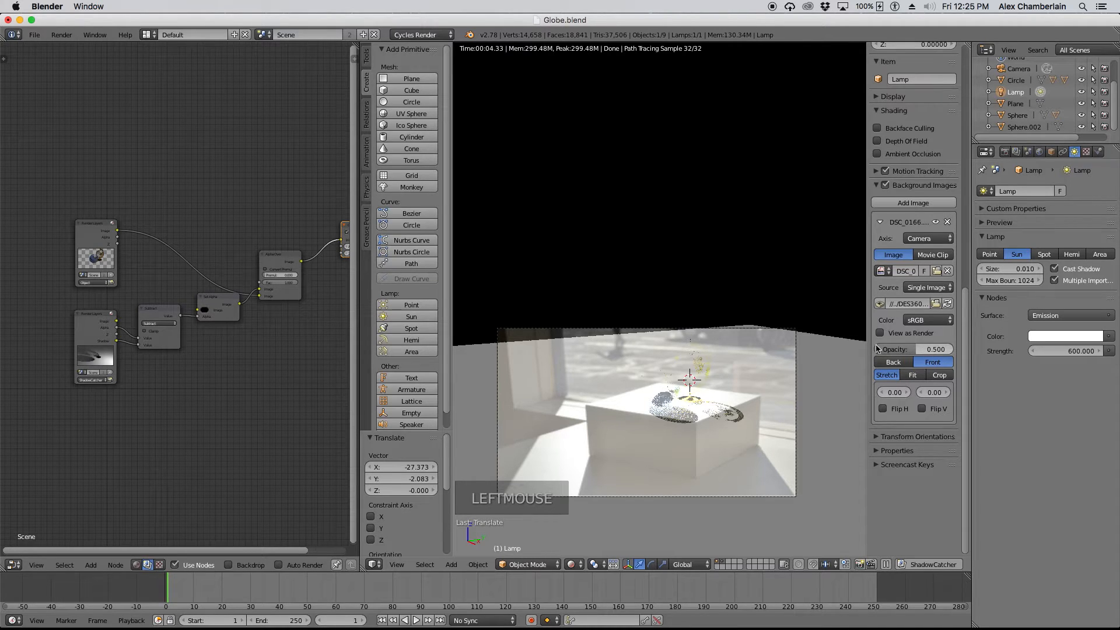
pyautogui.scroll(1, 688, 397)
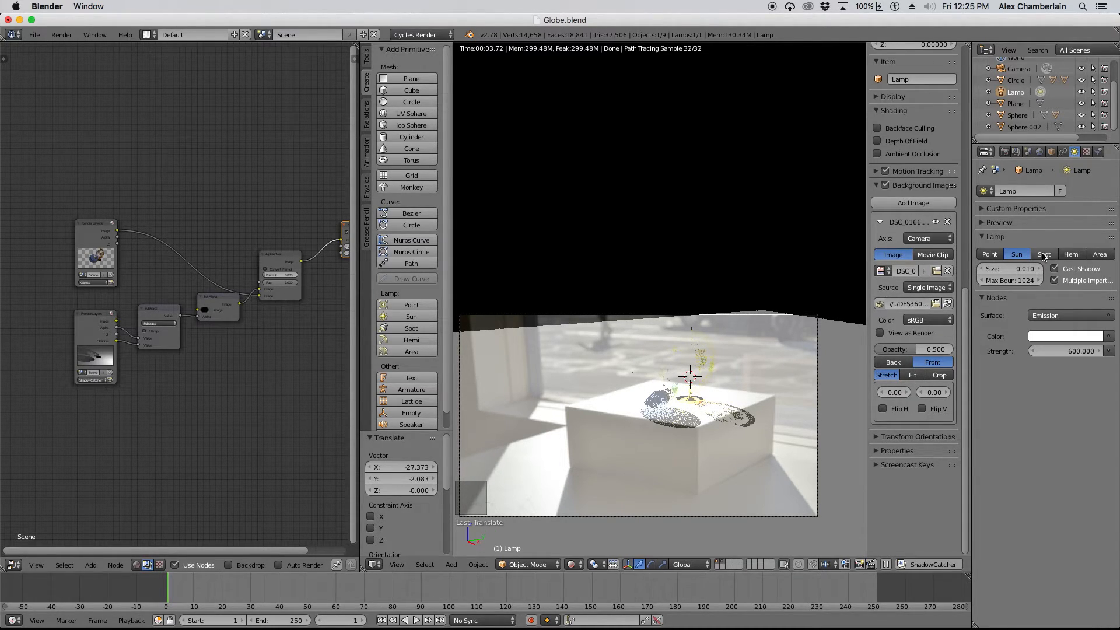
# - Set the sun lamp's emission strength to 4
pyautogui.click(1063, 352)
pyautogui.write('4')
pyautogui.press('Return')
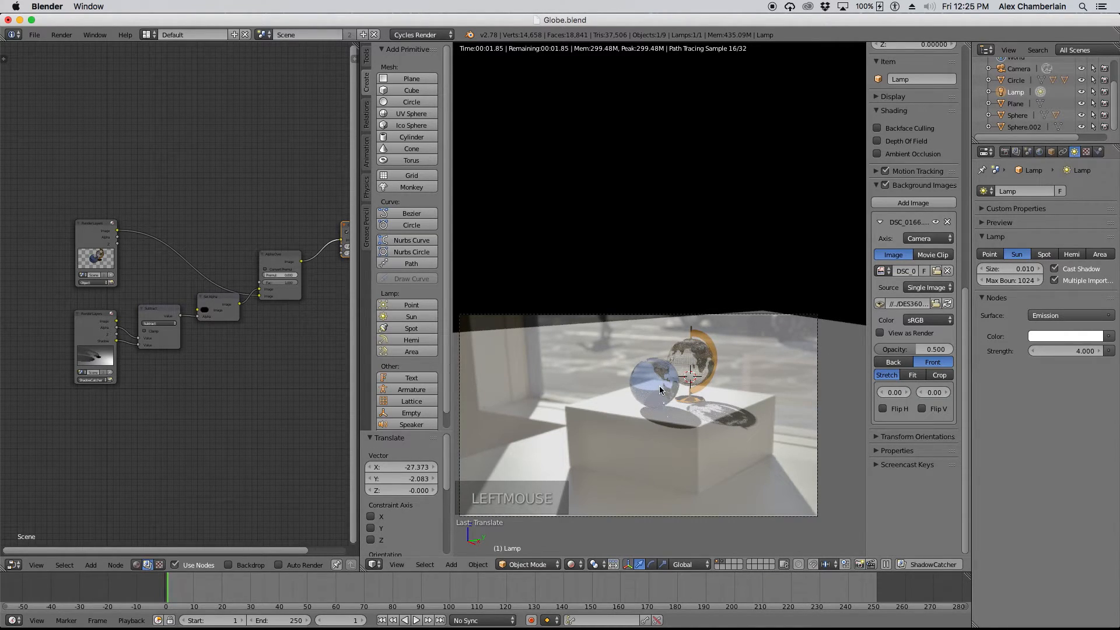
# - Try a sun lamp size of 0.001 for sharper shadows
pyautogui.click(1008, 268)
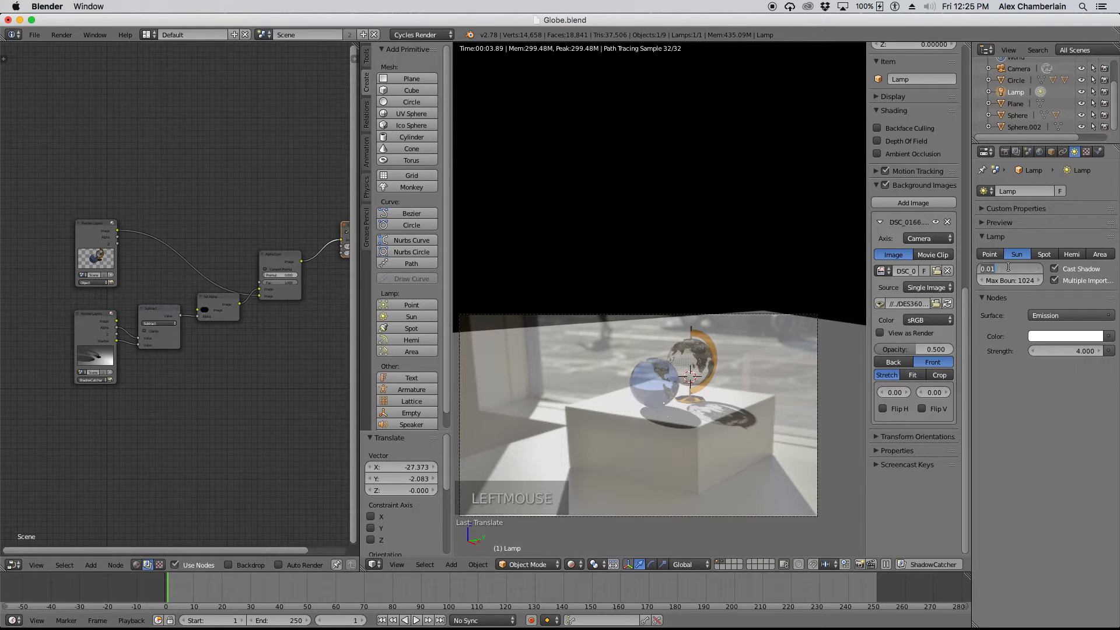
pyautogui.press('BackSpace')
pyautogui.press('Return')
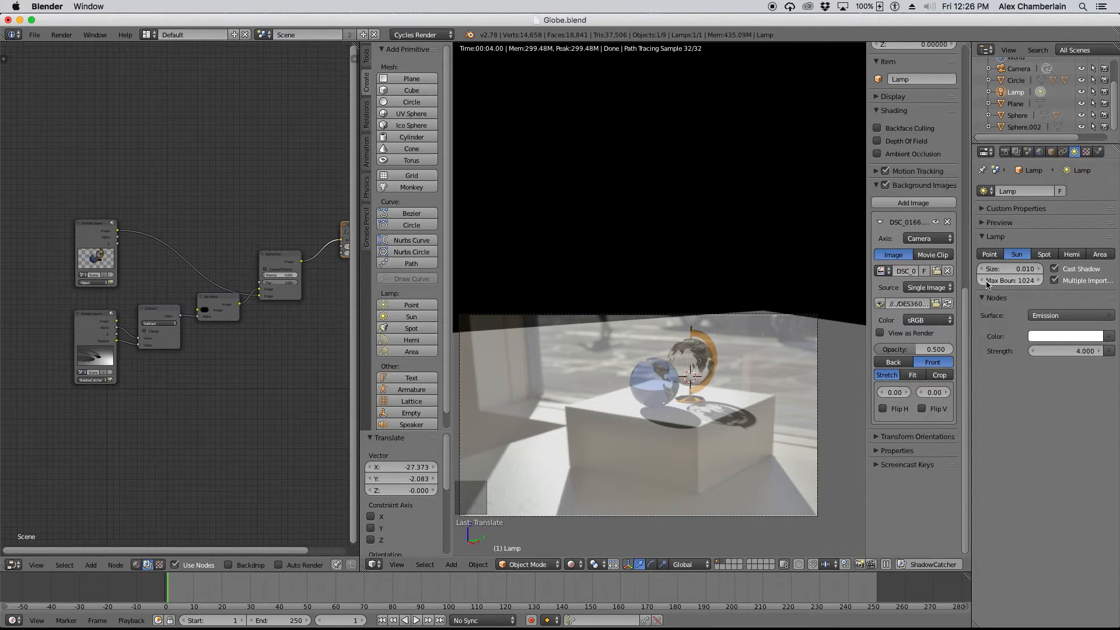
pyautogui.click(1016, 268)
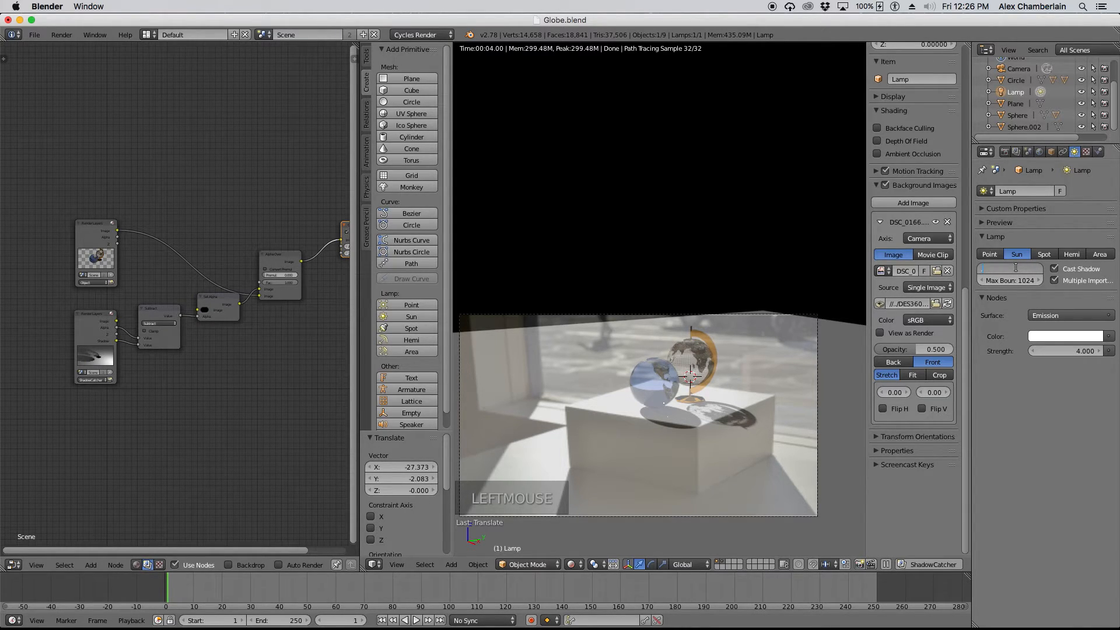
pyautogui.write('001')
pyautogui.press('Return')
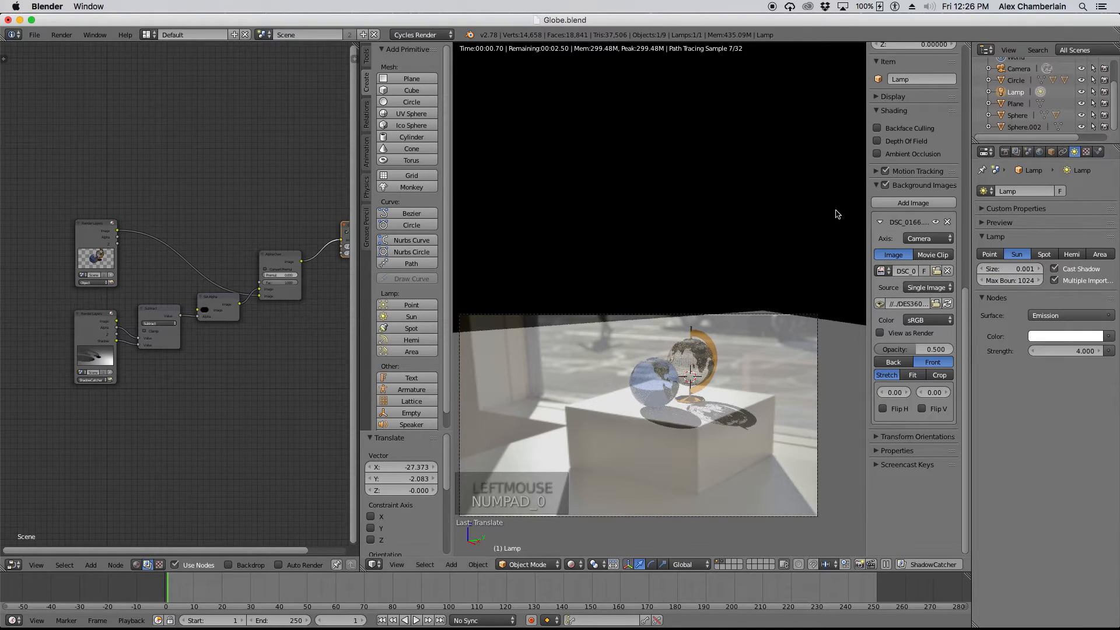
# - Set the sun lamp's size to 0.008
pyautogui.scroll(3, 686, 400)
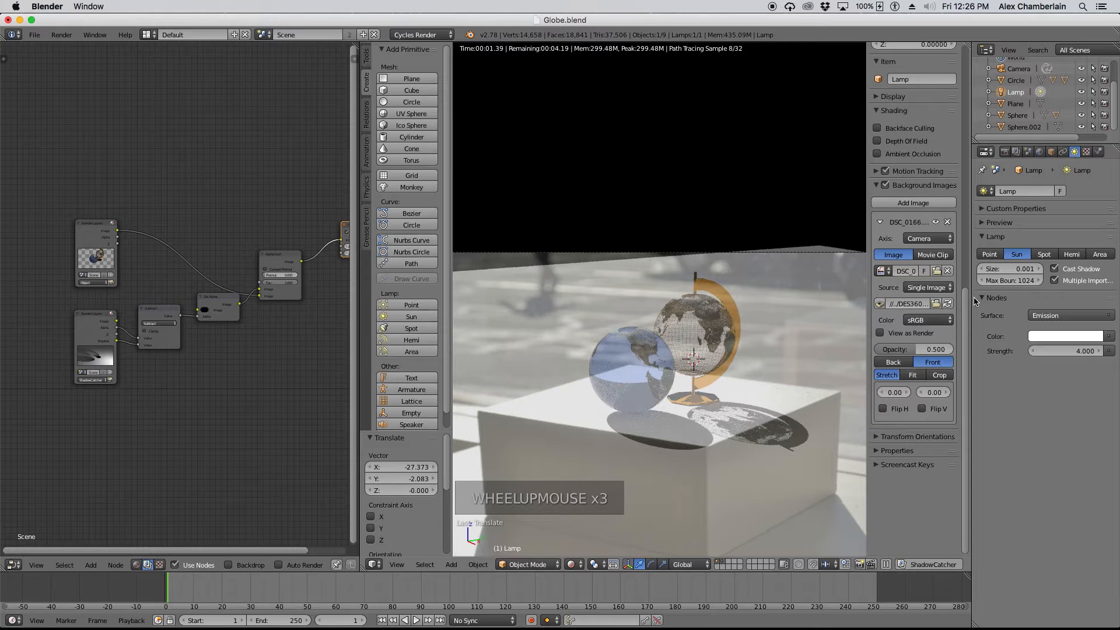
pyautogui.click(1020, 269)
pyautogui.press('BackSpace')
pyautogui.write('.008')
pyautogui.press('Return')
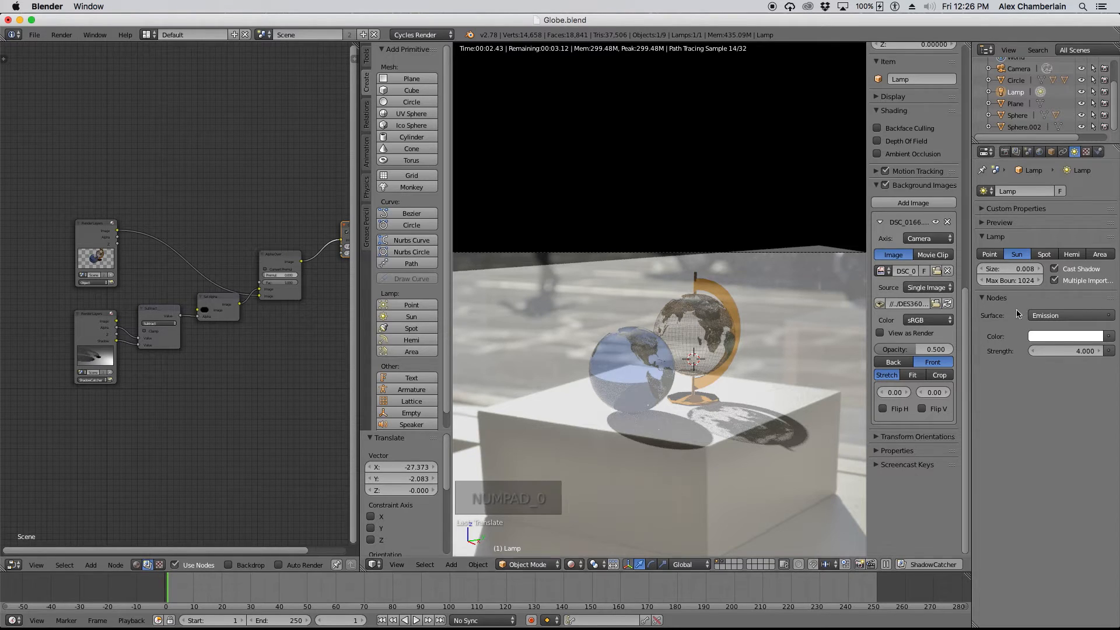
# - Set the sun lamp's size to 0.01
pyautogui.click(1021, 270)
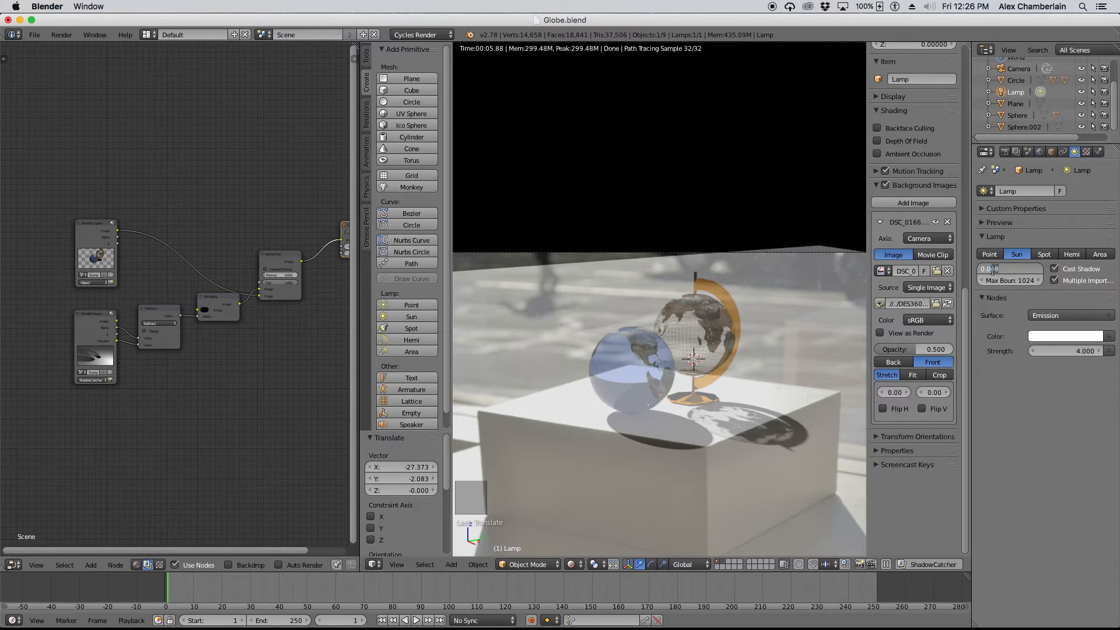
pyautogui.press('Return')
pyautogui.click(1005, 266)
pyautogui.write('0.01')
pyautogui.press('Return')
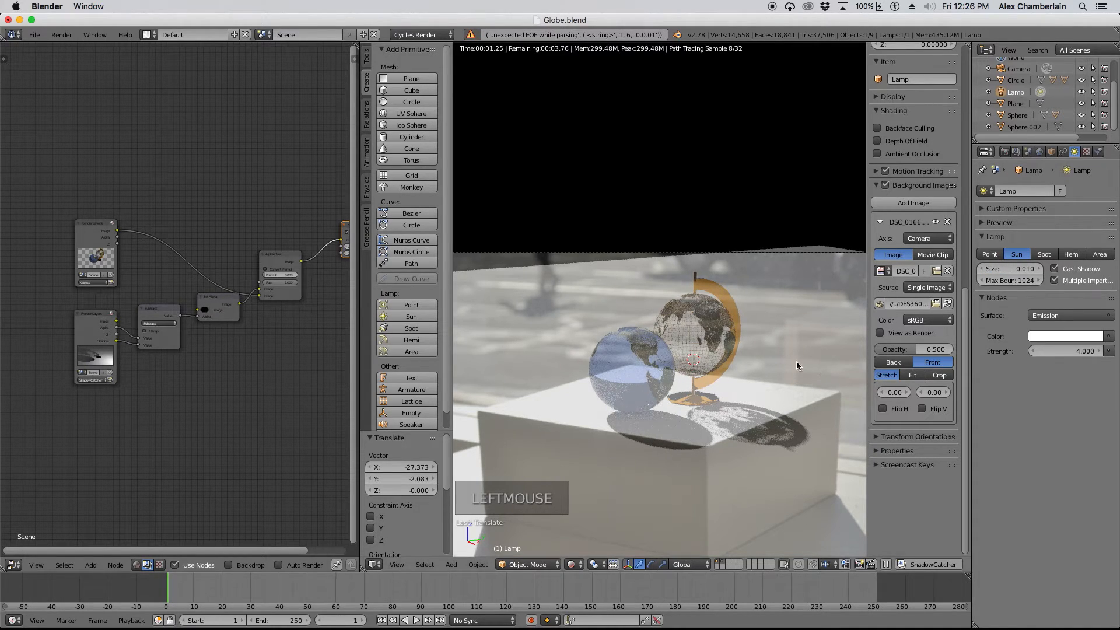
# - Select the camera and reposition it in fly mode so the globes sit on the white box's top in the photo
pyautogui.scroll(-2, 651, 348)
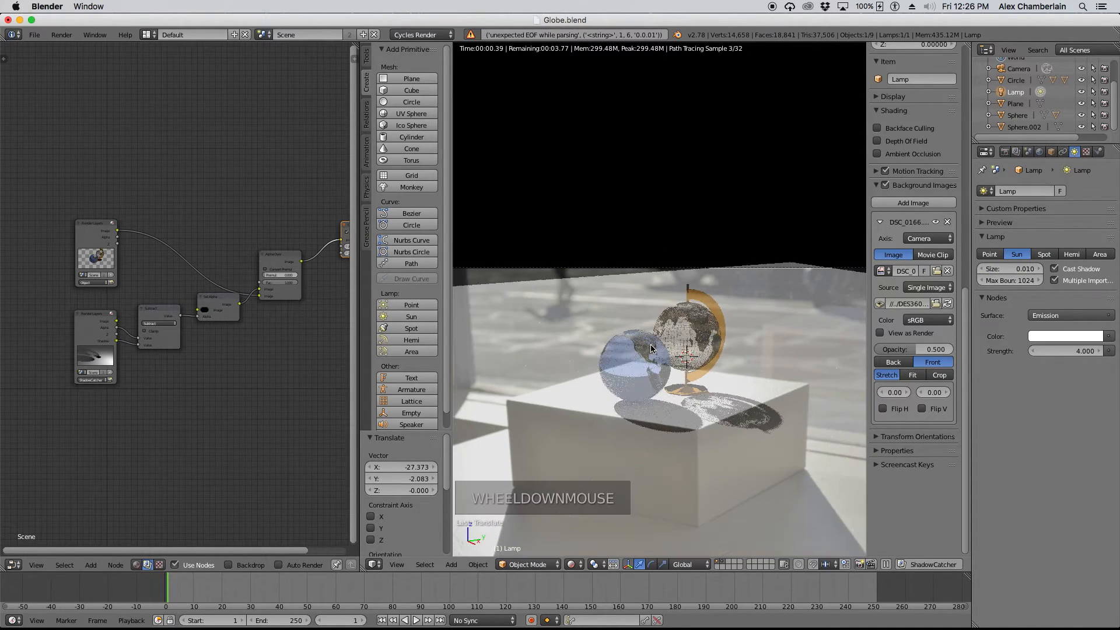
pyautogui.scroll(-3, 654, 348)
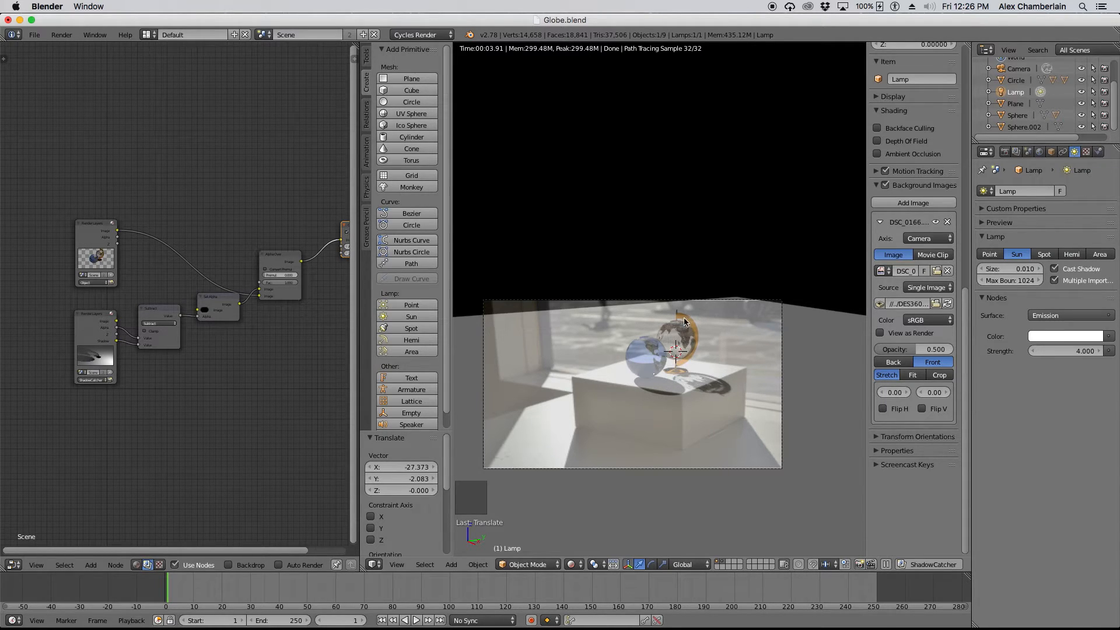
pyautogui.click(656, 303)
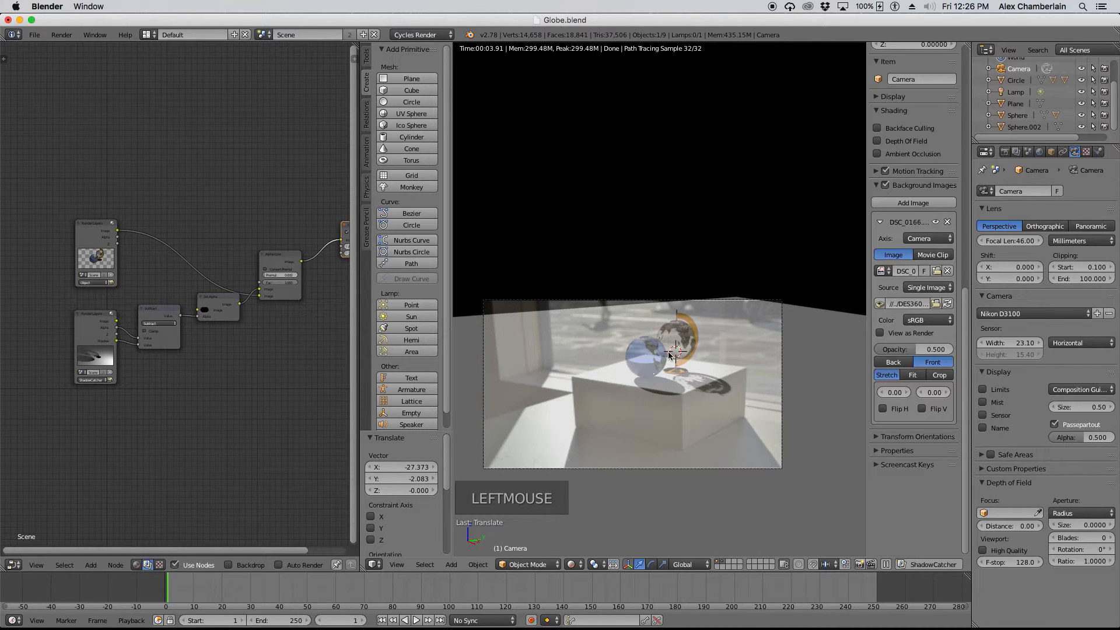
pyautogui.hotkey('shift', 'f')
pyautogui.press('s')
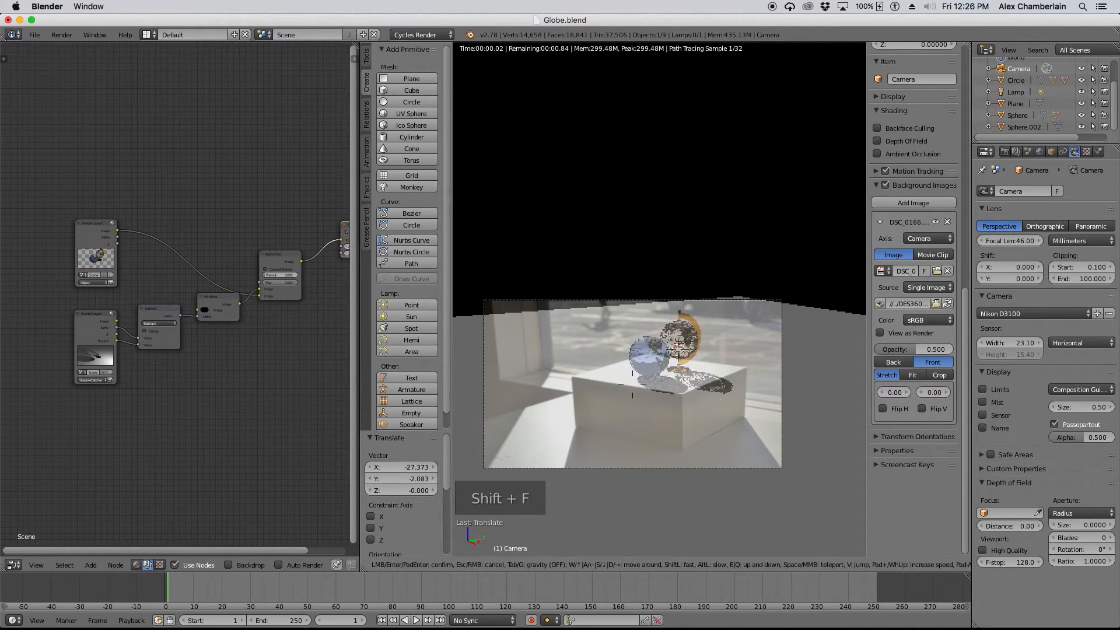
pyautogui.press('s')
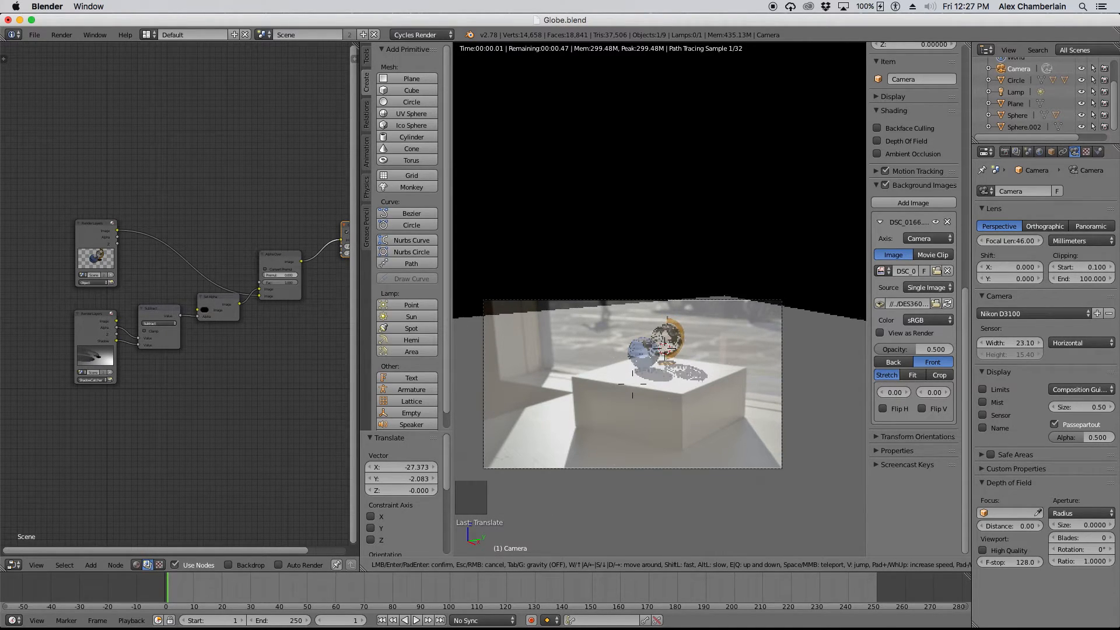
pyautogui.click(659, 300)
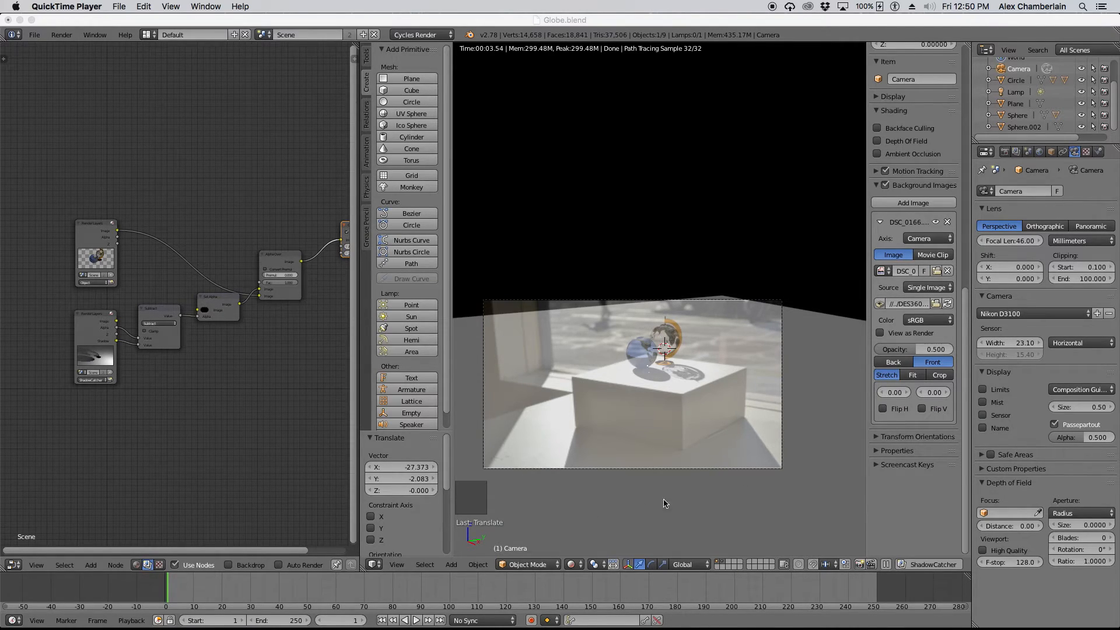
# - Show the render settings and render the current frame
pyautogui.click(1008, 153)
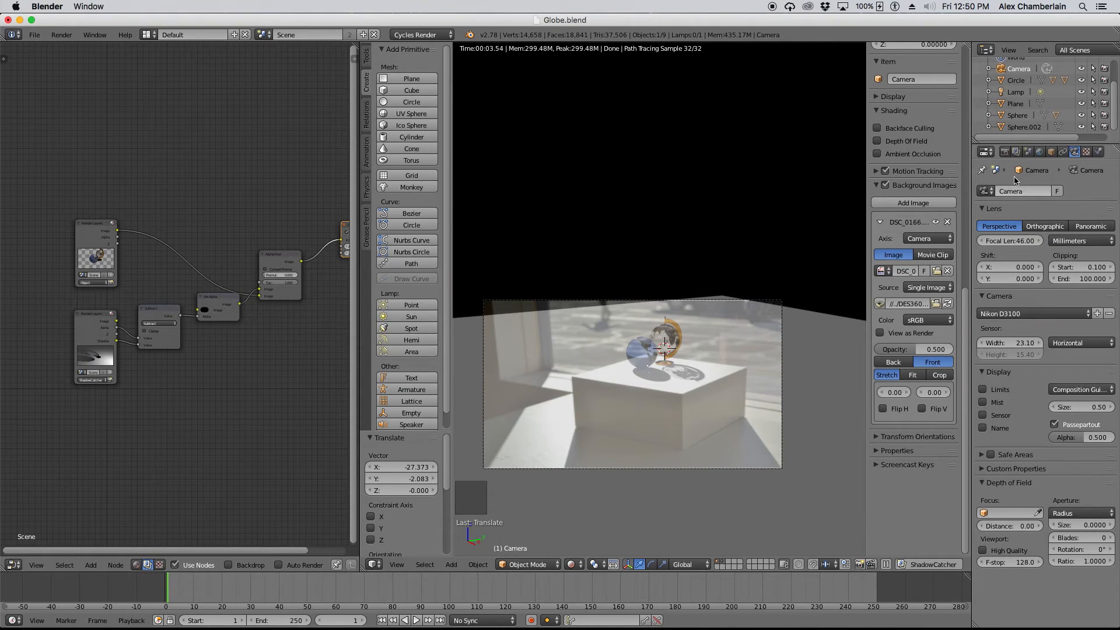
pyautogui.click(1008, 153)
pyautogui.click(1002, 164)
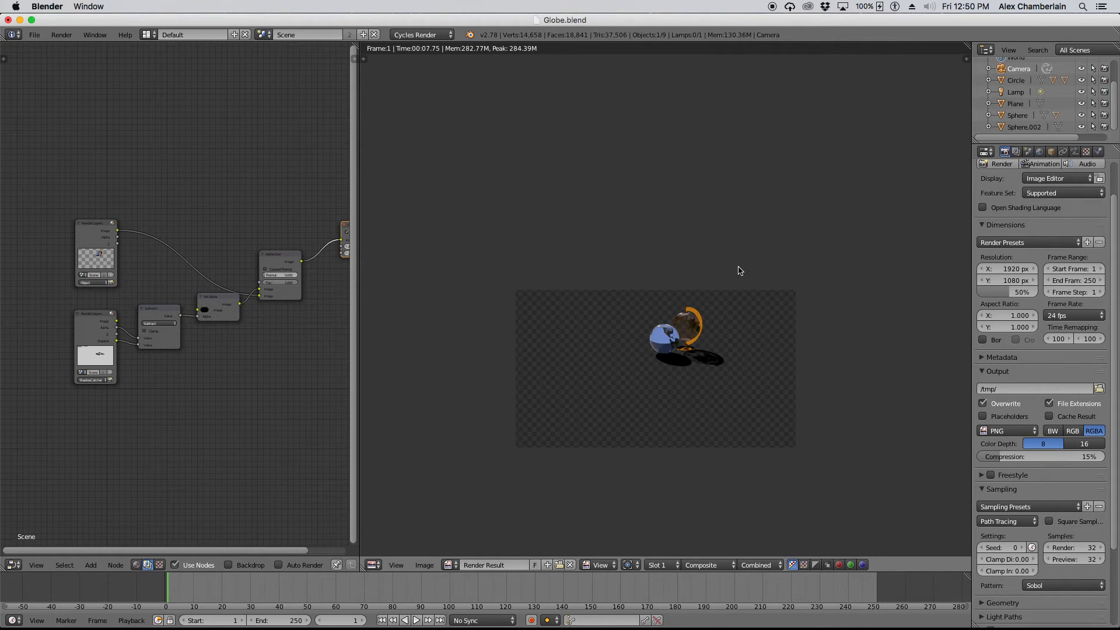
# - Save the render as GlobeWithShadowCatcher2.png in the DES3600 folder
pyautogui.click(422, 566)
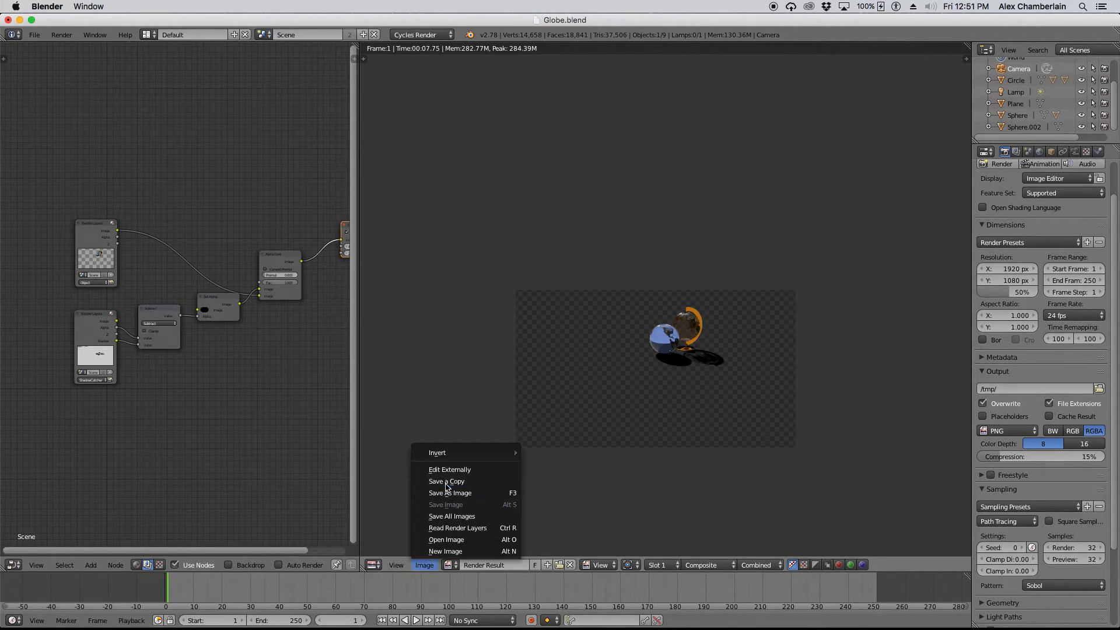
pyautogui.click(452, 493)
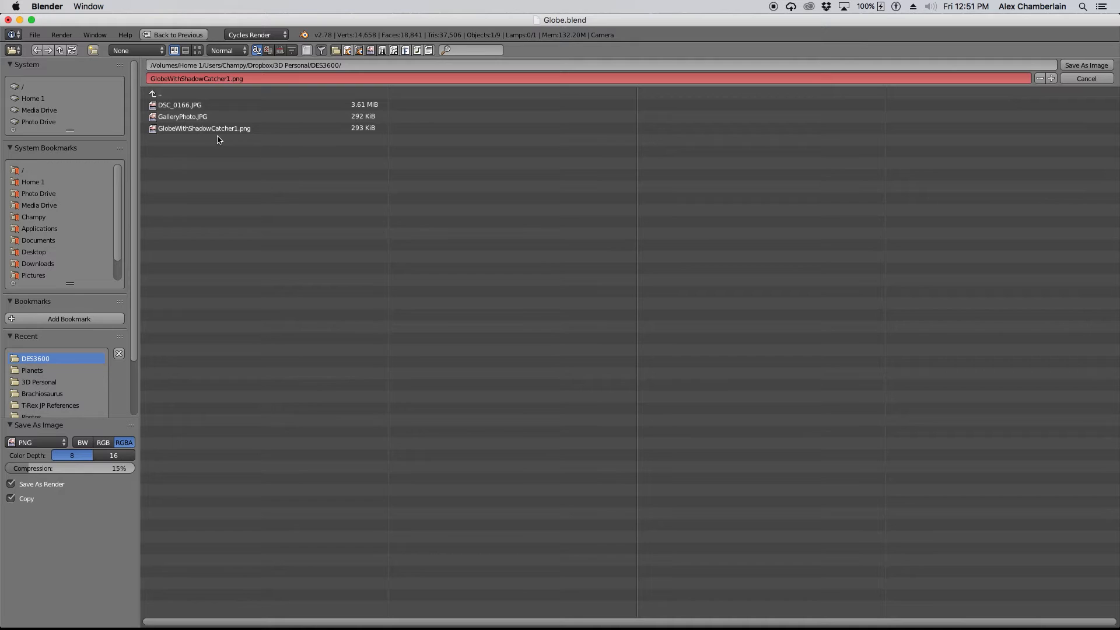
pyautogui.click(190, 128)
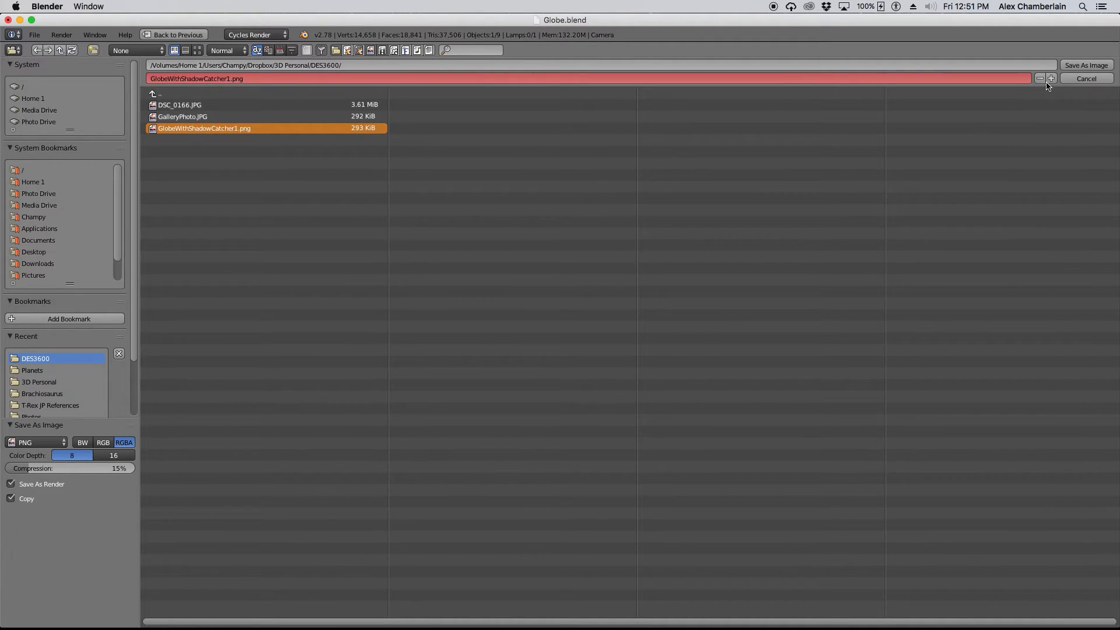
pyautogui.click(1051, 79)
pyautogui.click(1076, 65)
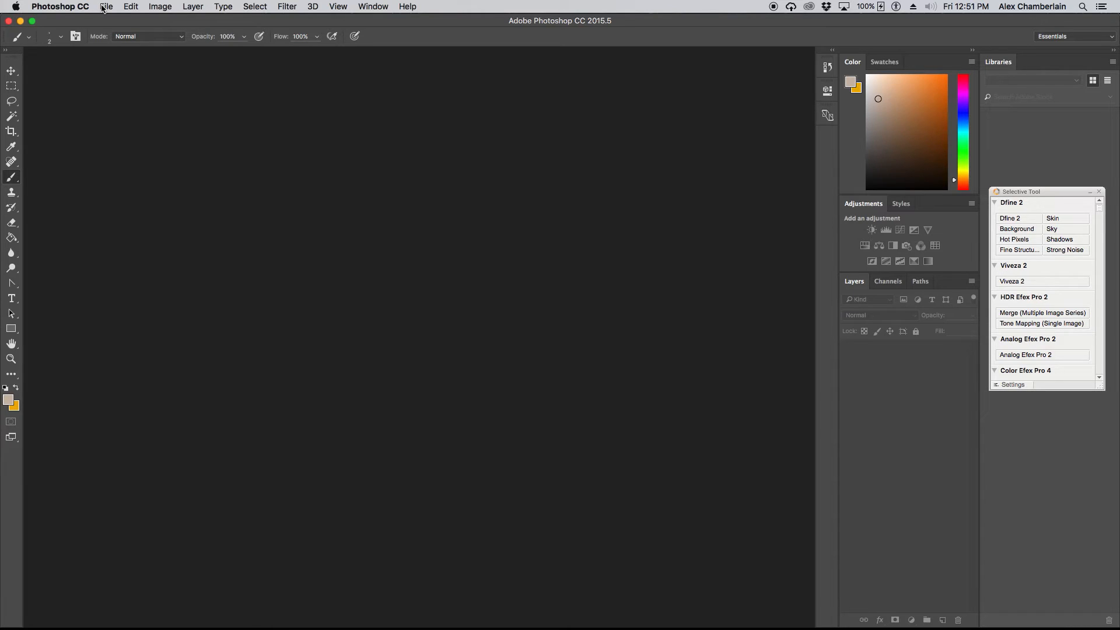
# - In Photoshop, open GlobeWithShadowCatcher2.png from the DES3600 folder
pyautogui.click(104, 8)
pyautogui.click(118, 32)
pyautogui.moveTo(588, 135); pyautogui.dragTo(593, 202)
pyautogui.click(518, 189)
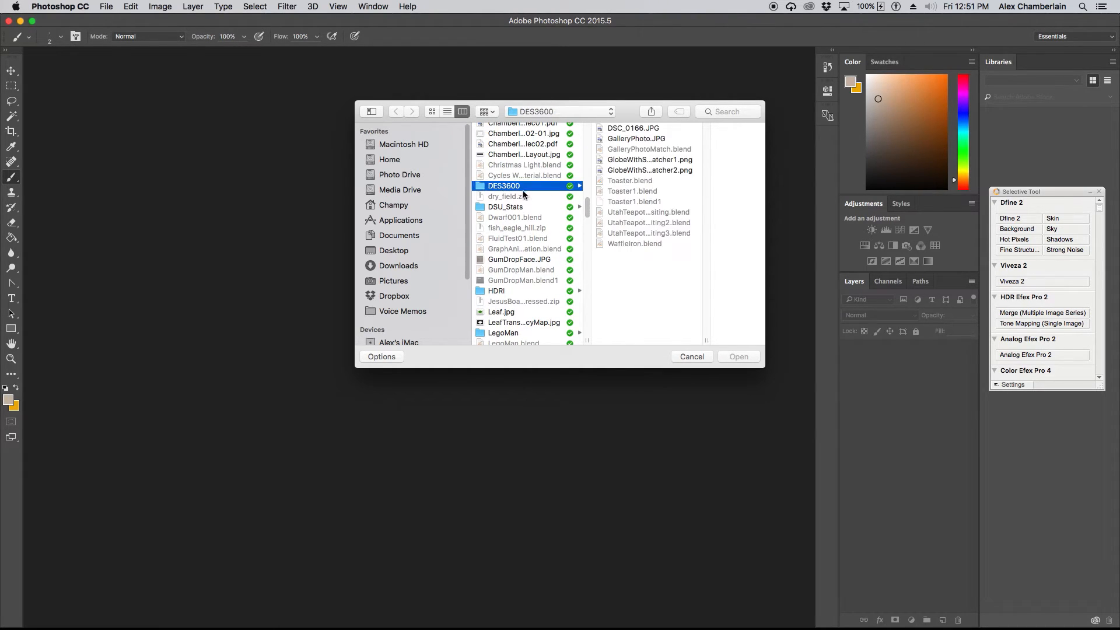
pyautogui.click(623, 171)
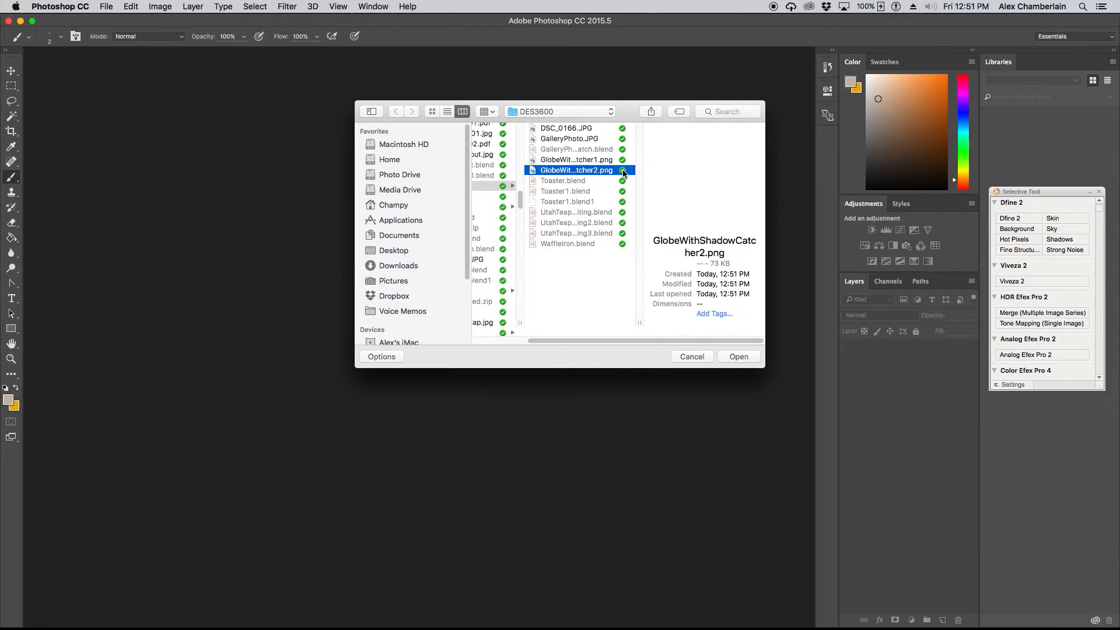
pyautogui.press('Return')
# - Open the background photo DSC_0166.JPG from the DES3600 folder
pyautogui.click(107, 6)
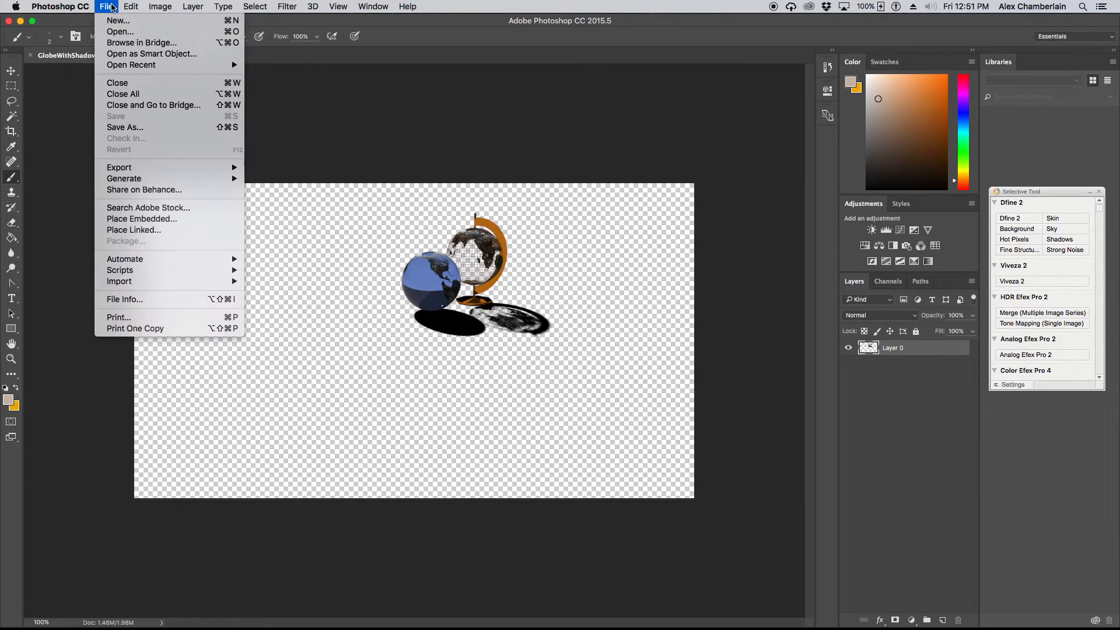
pyautogui.click(120, 31)
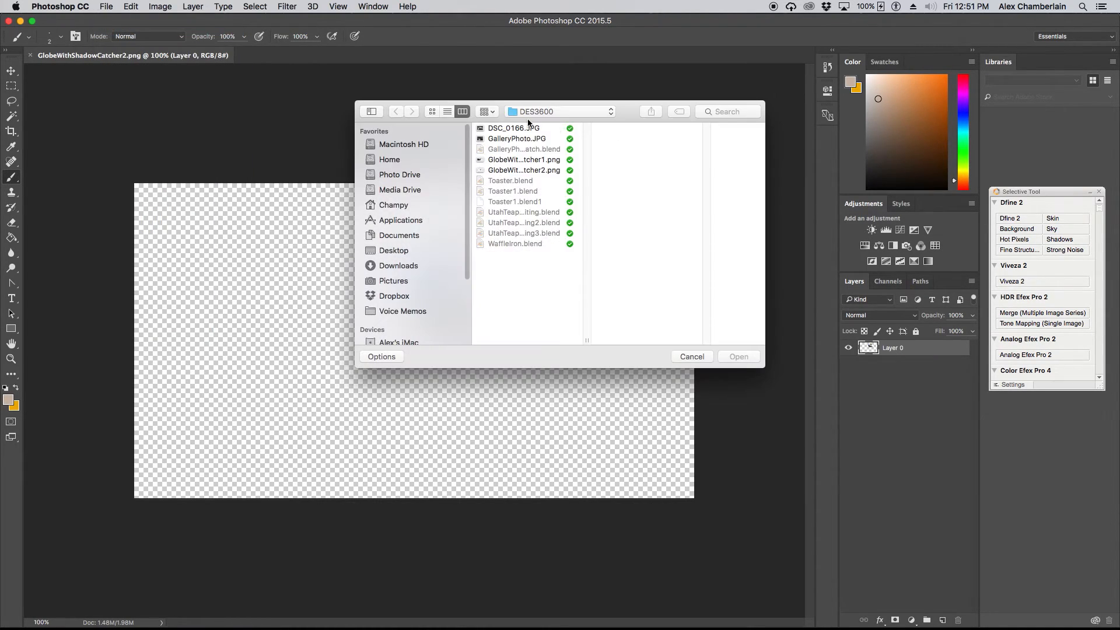
pyautogui.click(523, 129)
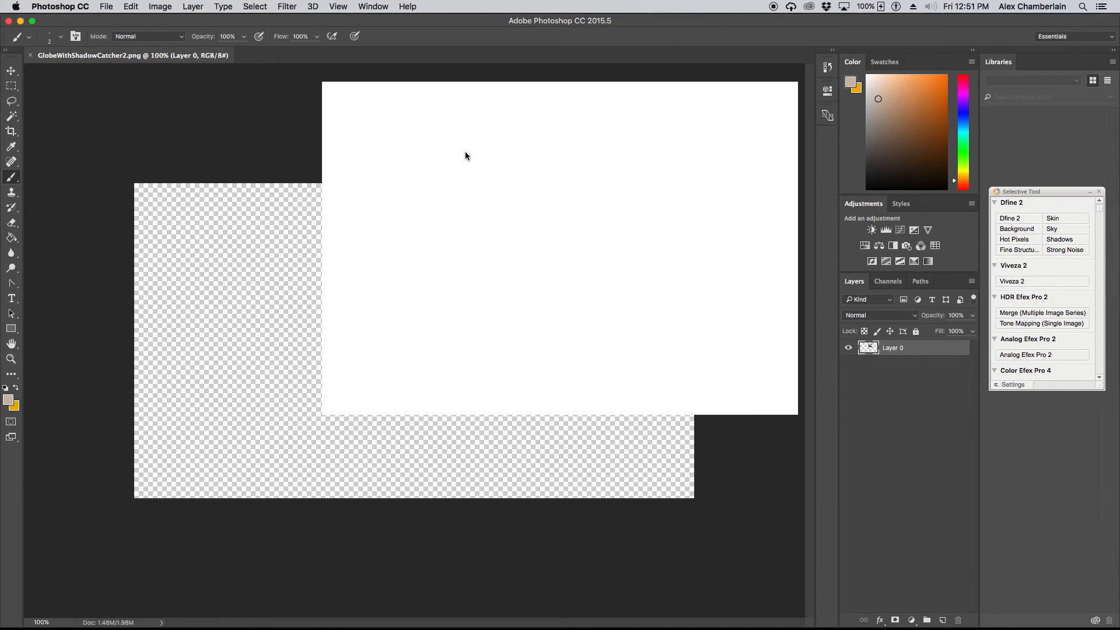
pyautogui.press('Return')
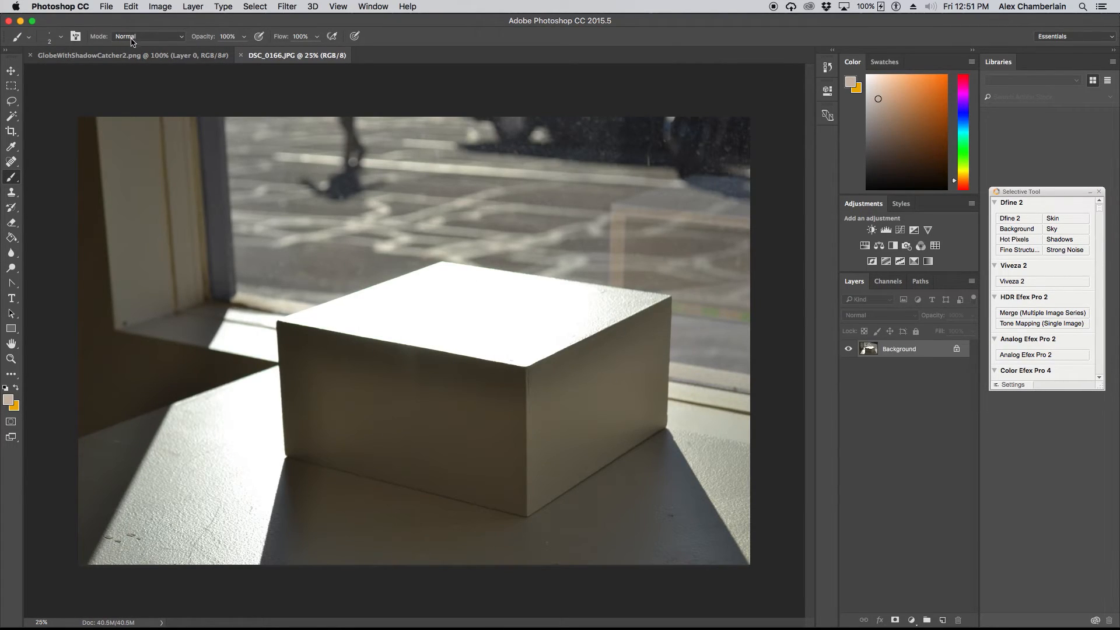
# - Compare the two documents and check the pixel dimensions of DSC_0166.JPG without resizing it
pyautogui.click(123, 56)
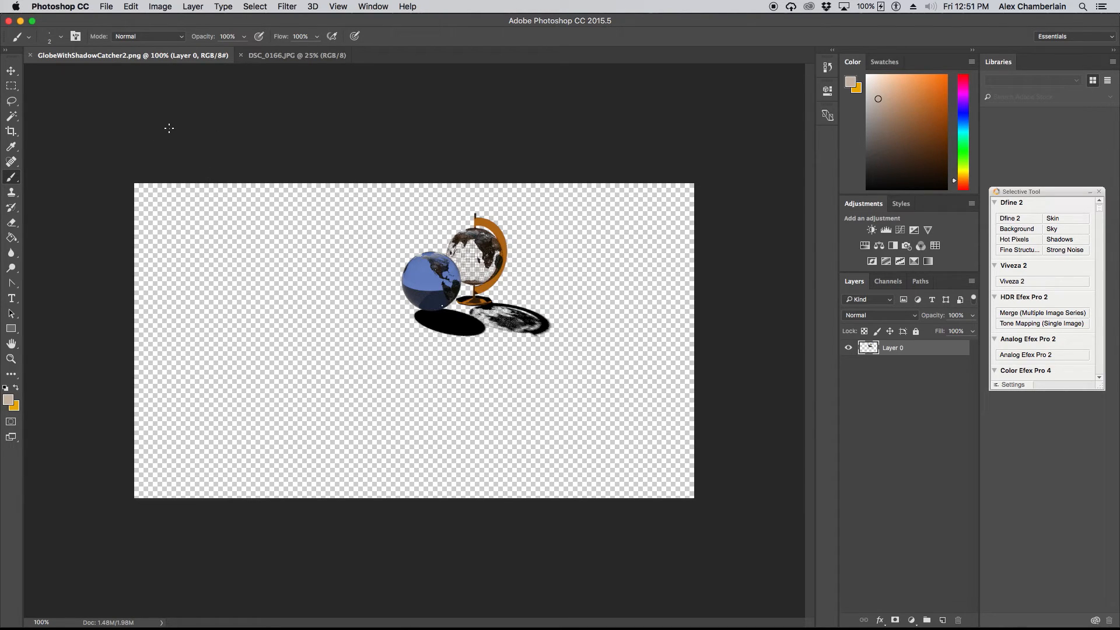
pyautogui.click(295, 56)
pyautogui.click(159, 7)
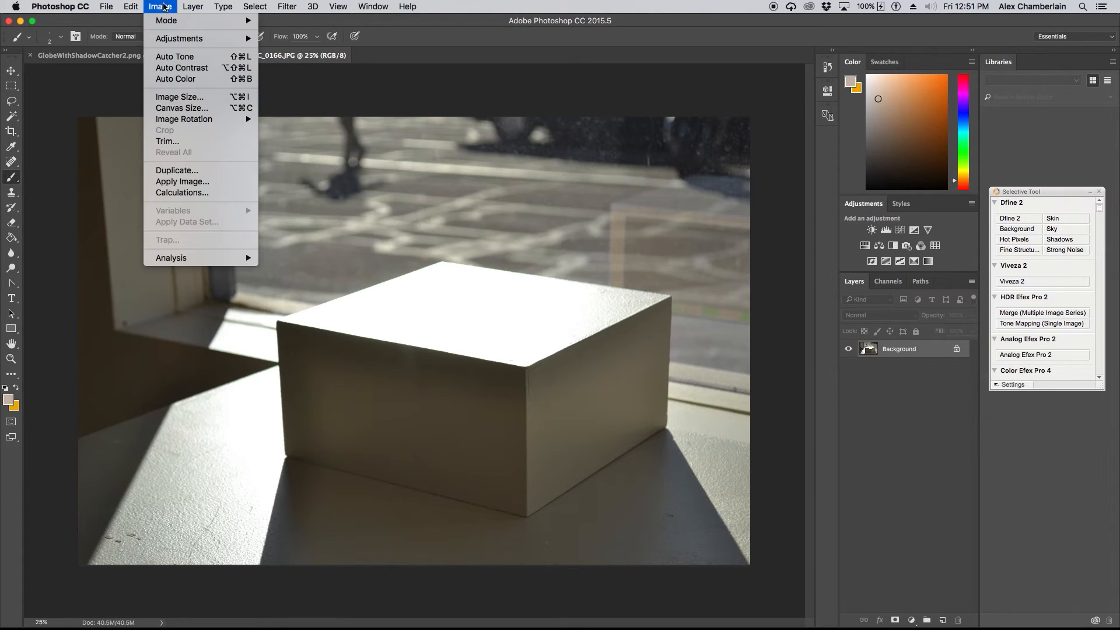
pyautogui.click(193, 97)
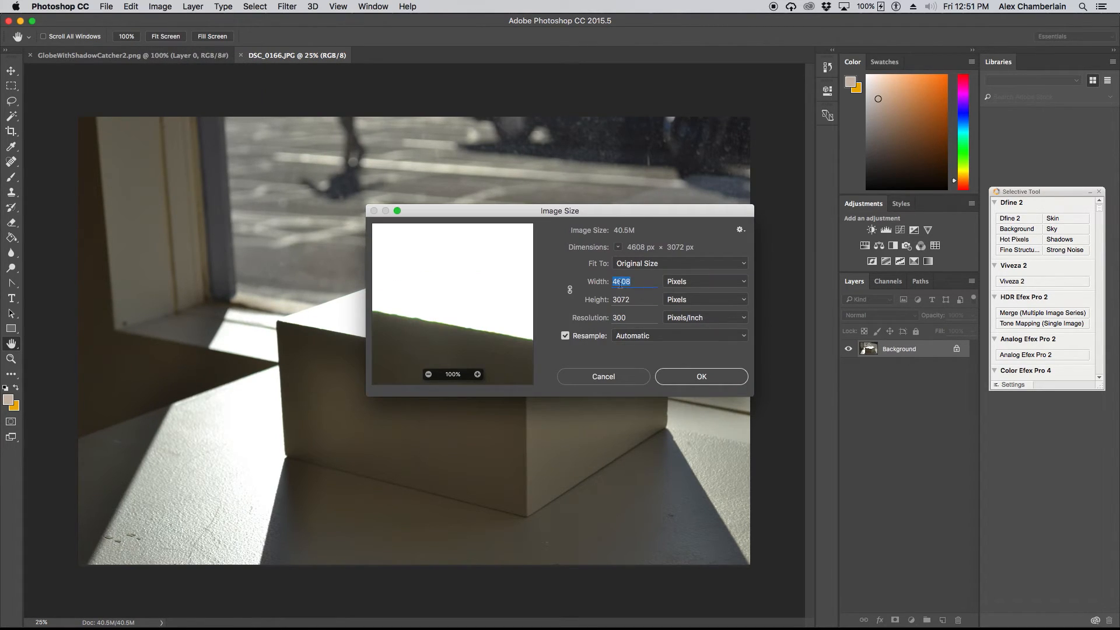
pyautogui.click(619, 377)
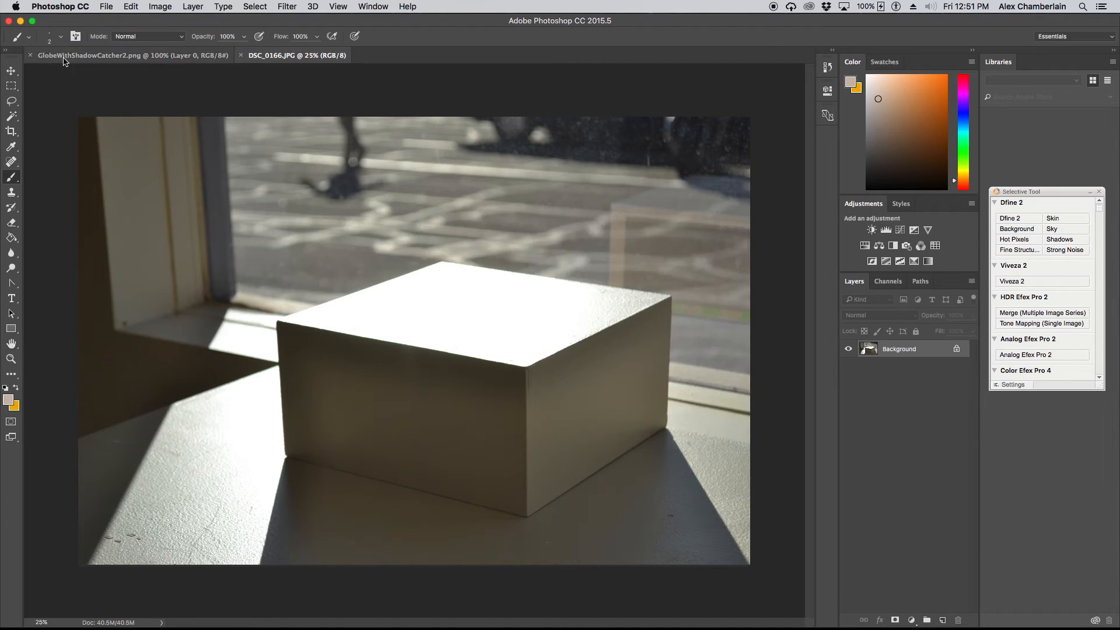
# - Close the GlobeWithShadowCatcher2.png document and switch back to Blender
pyautogui.click(31, 55)
pyautogui.moveTo(408, 621)
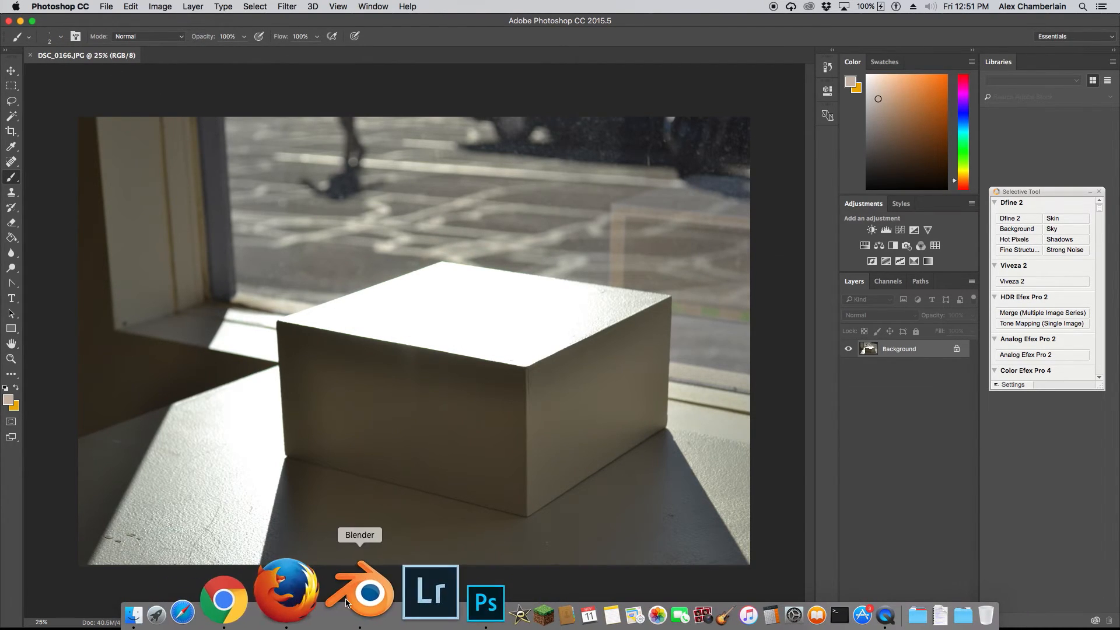
pyautogui.click(350, 601)
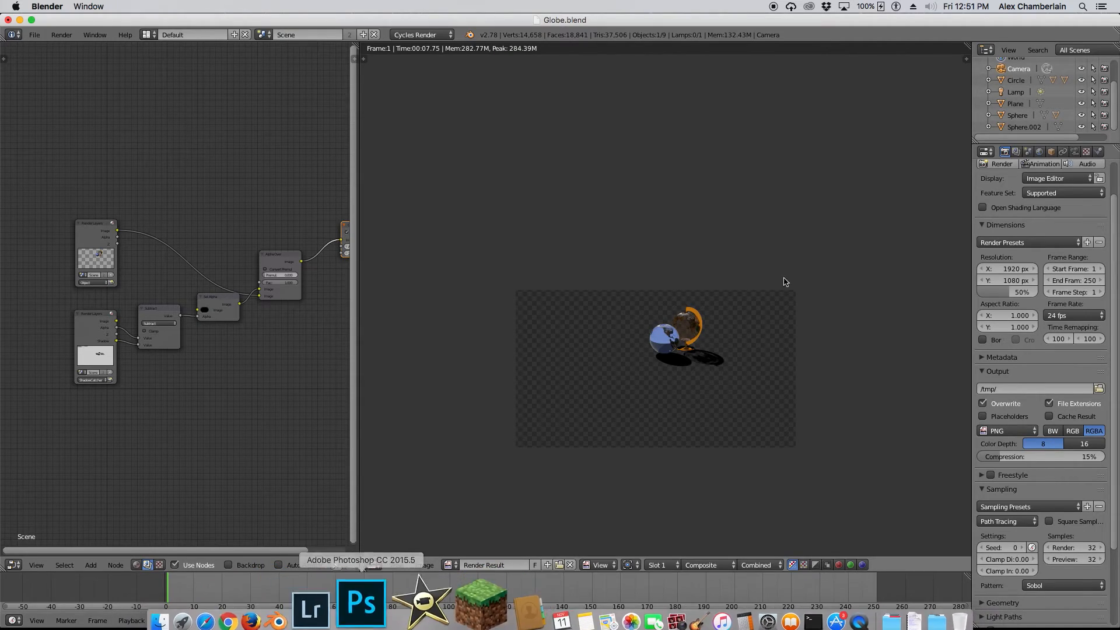
# - Set the render resolution to 4608 by 3072 px
pyautogui.click(1011, 271)
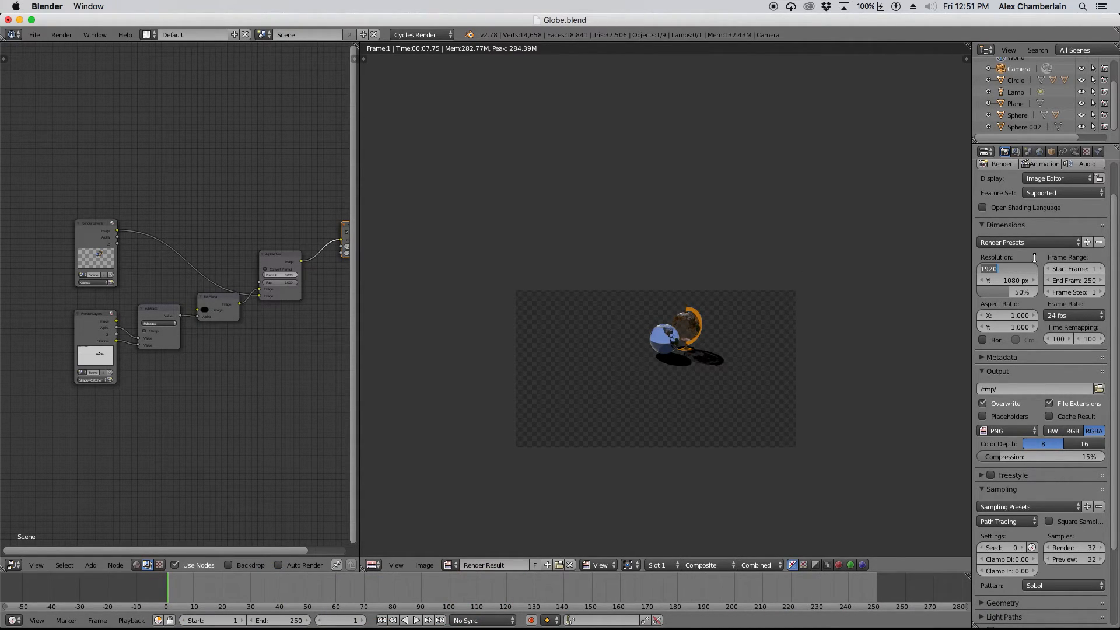
pyautogui.write('4608')
pyautogui.click(1011, 281)
pyautogui.write('30')
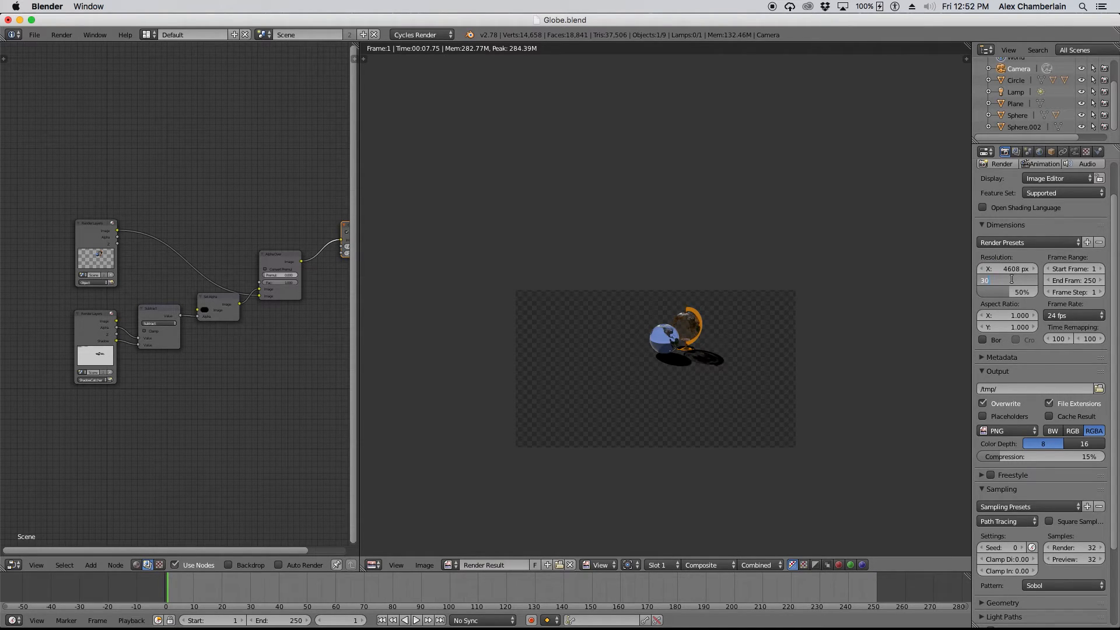
pyautogui.write('72')
pyautogui.press('Return')
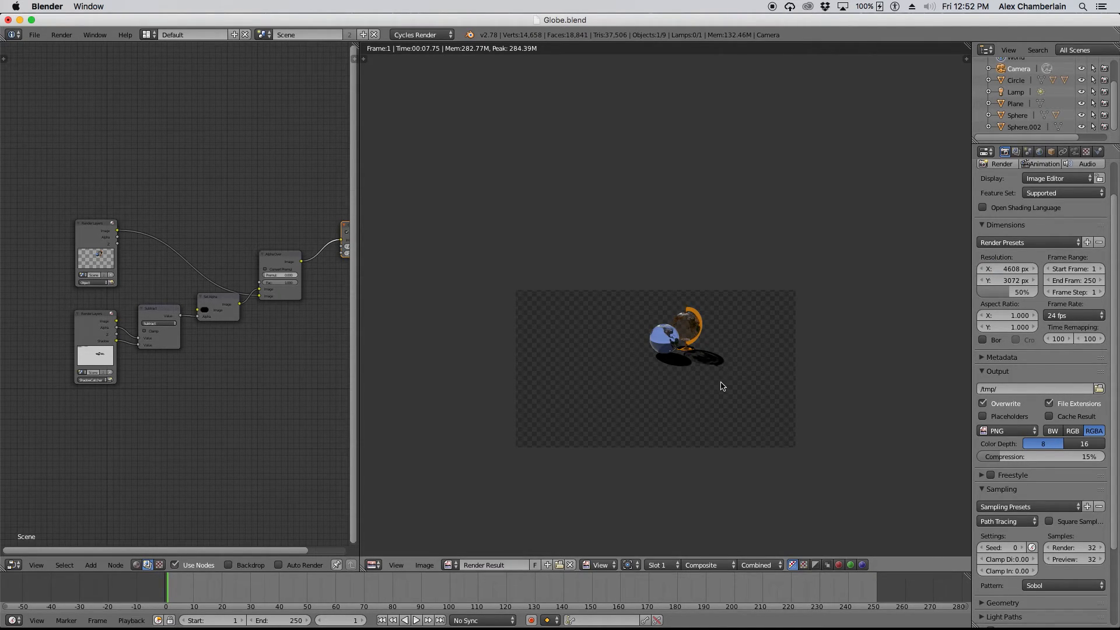
pyautogui.press('Escape')
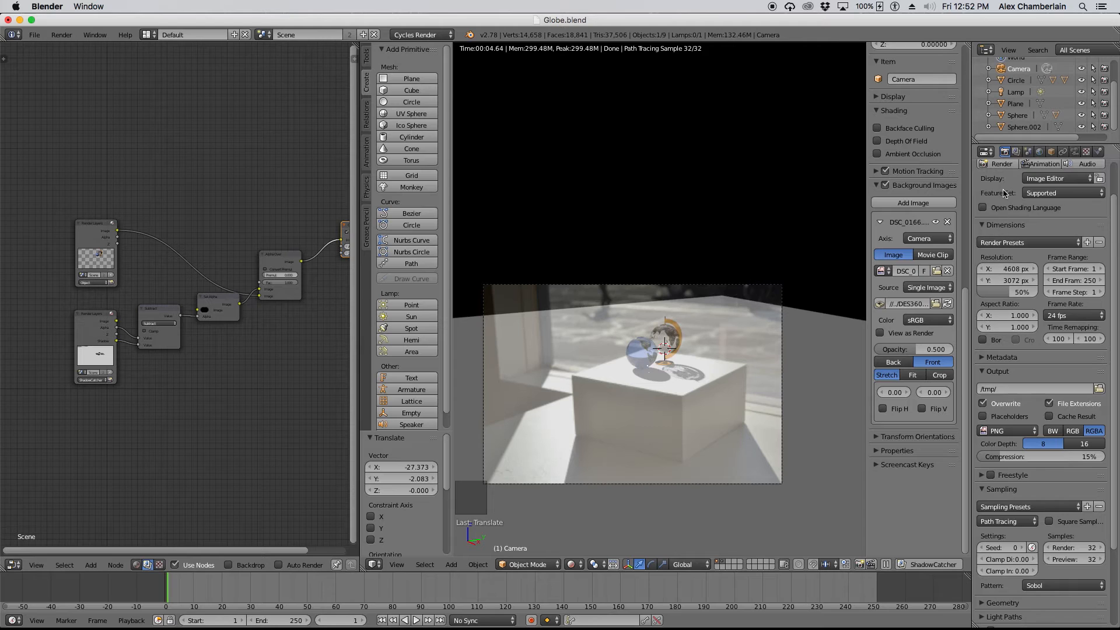
pyautogui.click(1004, 164)
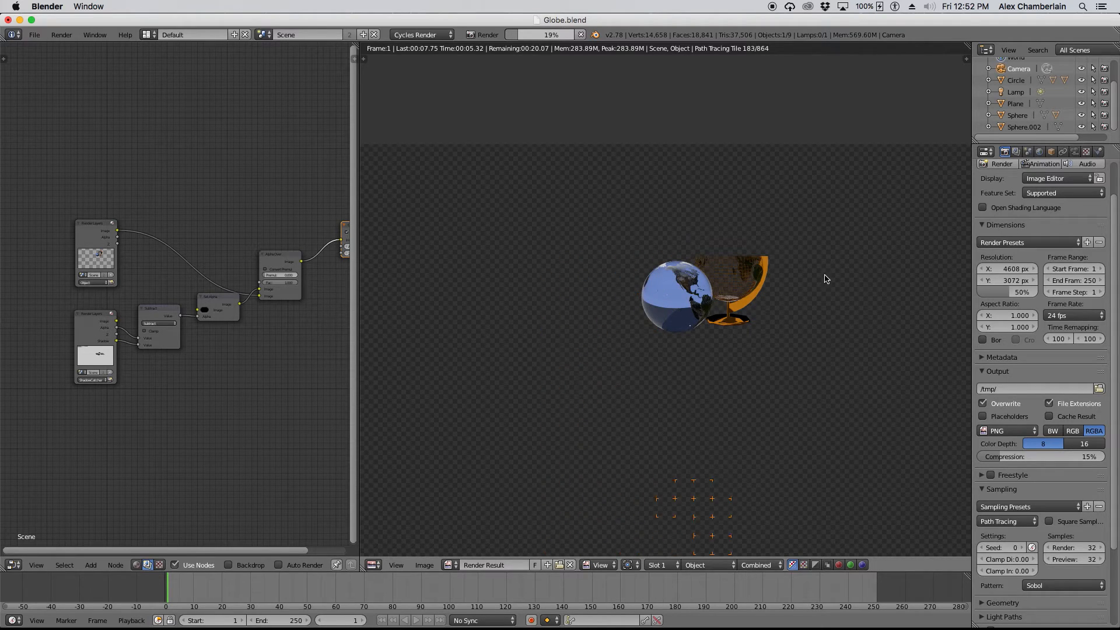
pyautogui.press('Escape')
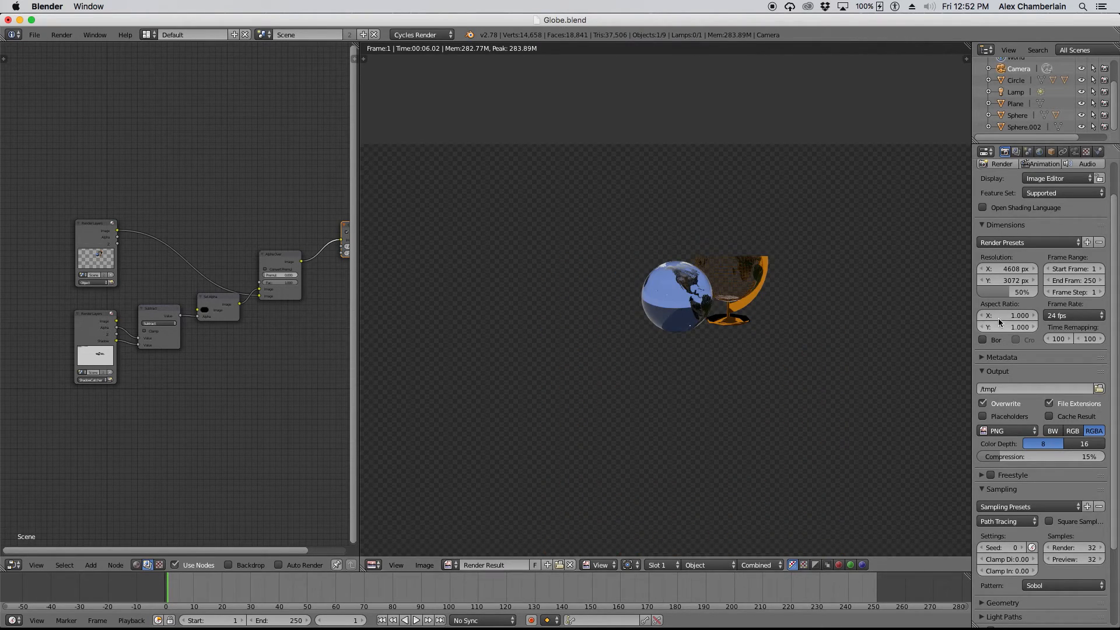
# - Set the render resolution percentage to 100% and render the frame at full size
pyautogui.moveTo(1005, 290); pyautogui.dragTo(1036, 291)
pyautogui.click(1005, 164)
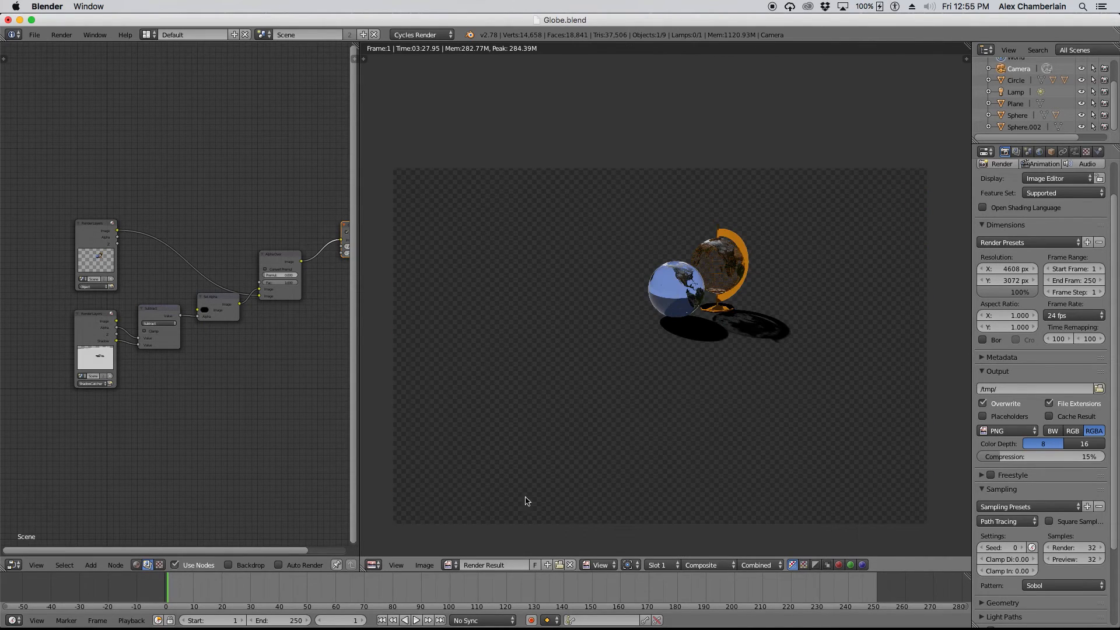
# - Save the full-size render as a PNG in the DES3600 folder with the number in its file name increased by one
pyautogui.click(422, 565)
pyautogui.click(469, 495)
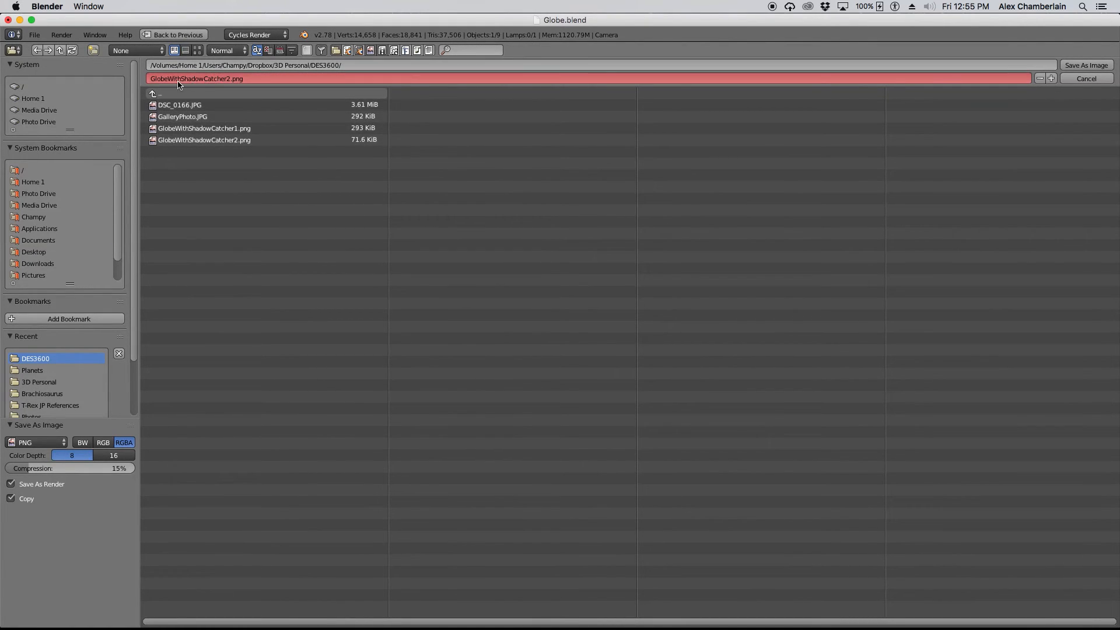
pyautogui.click(1052, 79)
pyautogui.click(1088, 64)
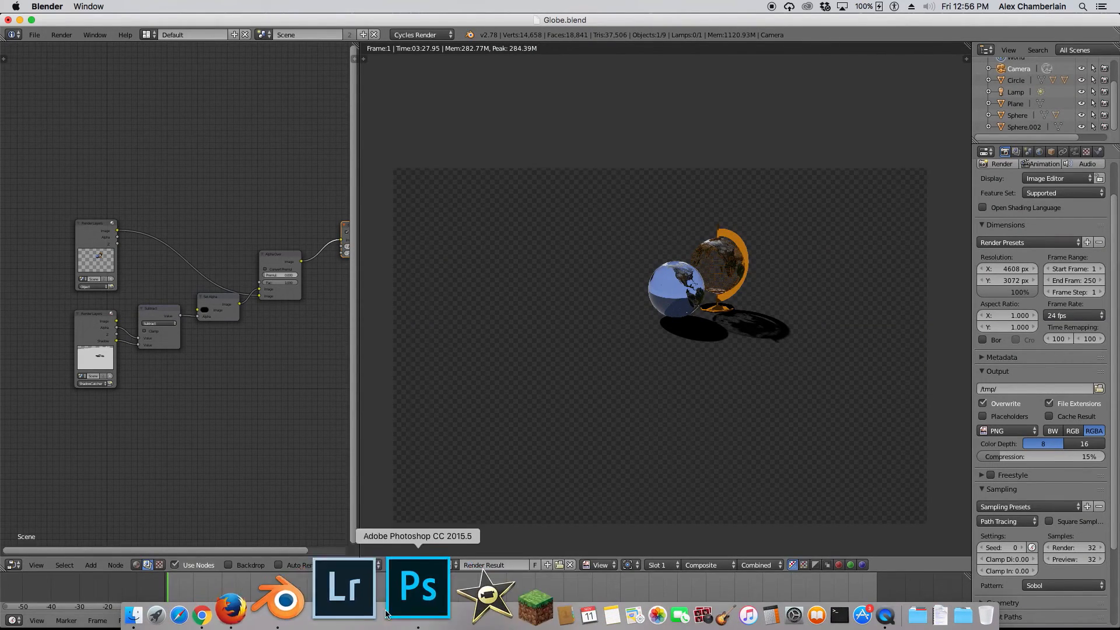
# - Switch to Photoshop and open GlobeWithShadowCatcher3.png from the DES3600 folder
pyautogui.click(396, 606)
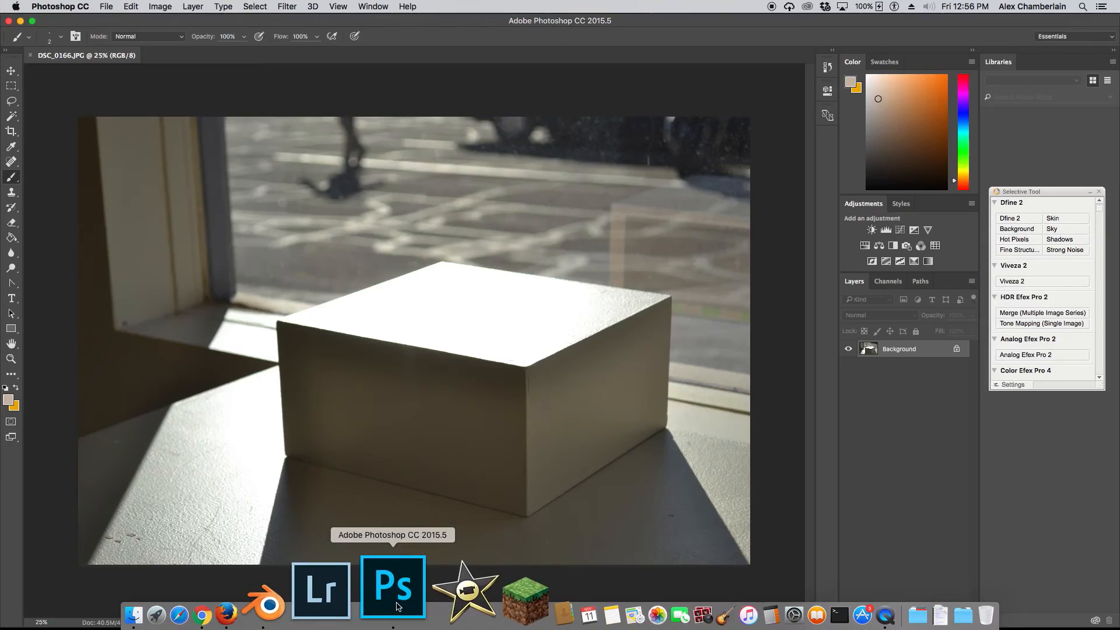
pyautogui.click(99, 8)
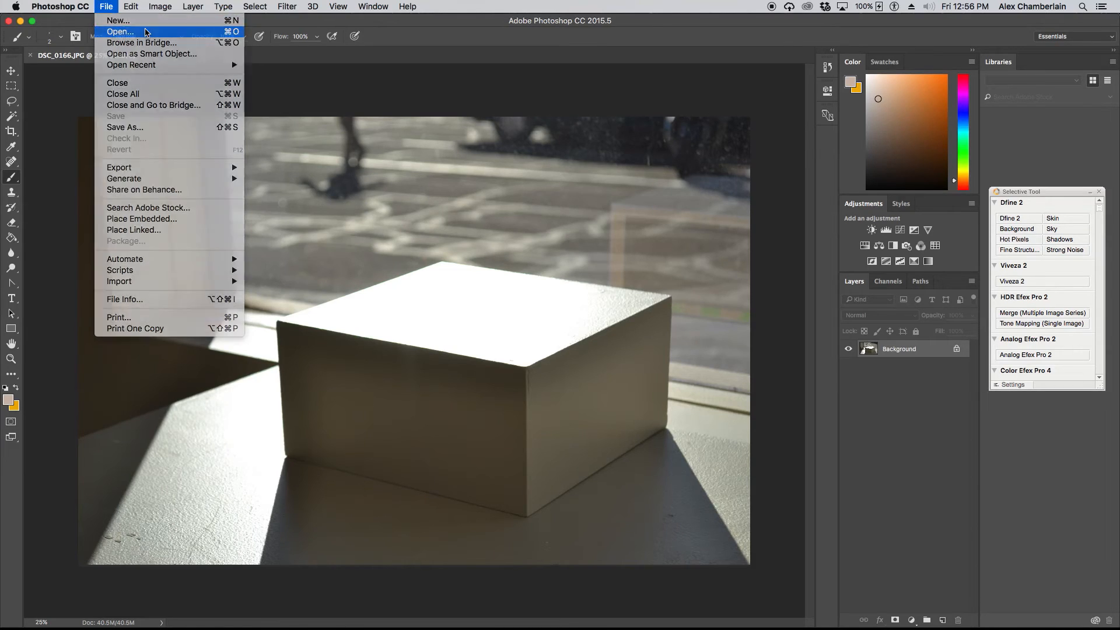
pyautogui.click(114, 31)
pyautogui.click(545, 170)
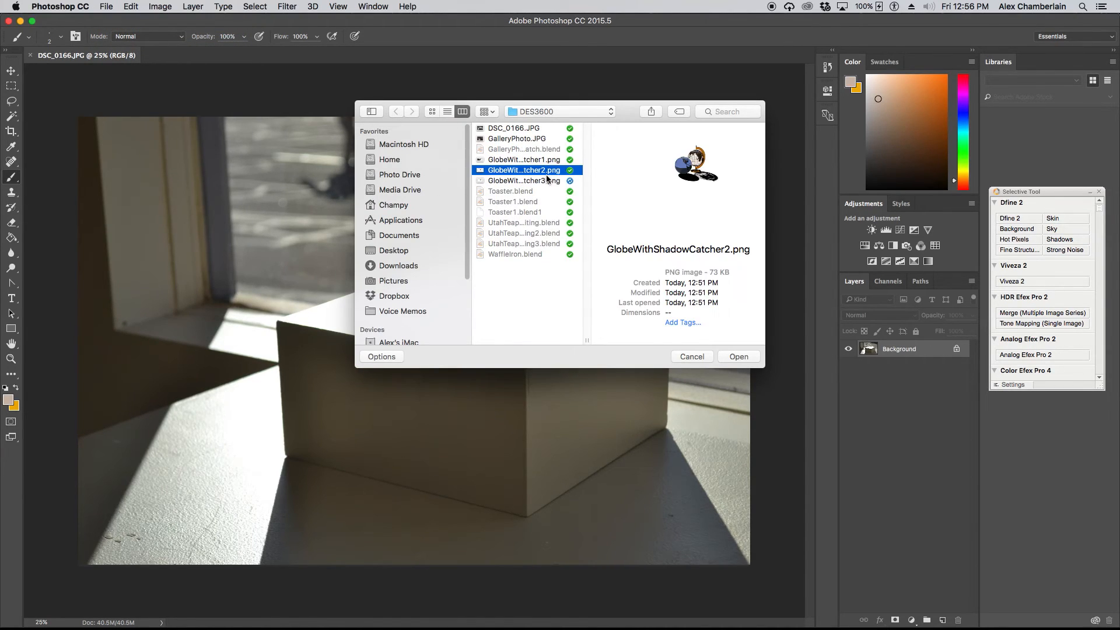
pyautogui.doubleClick(530, 180)
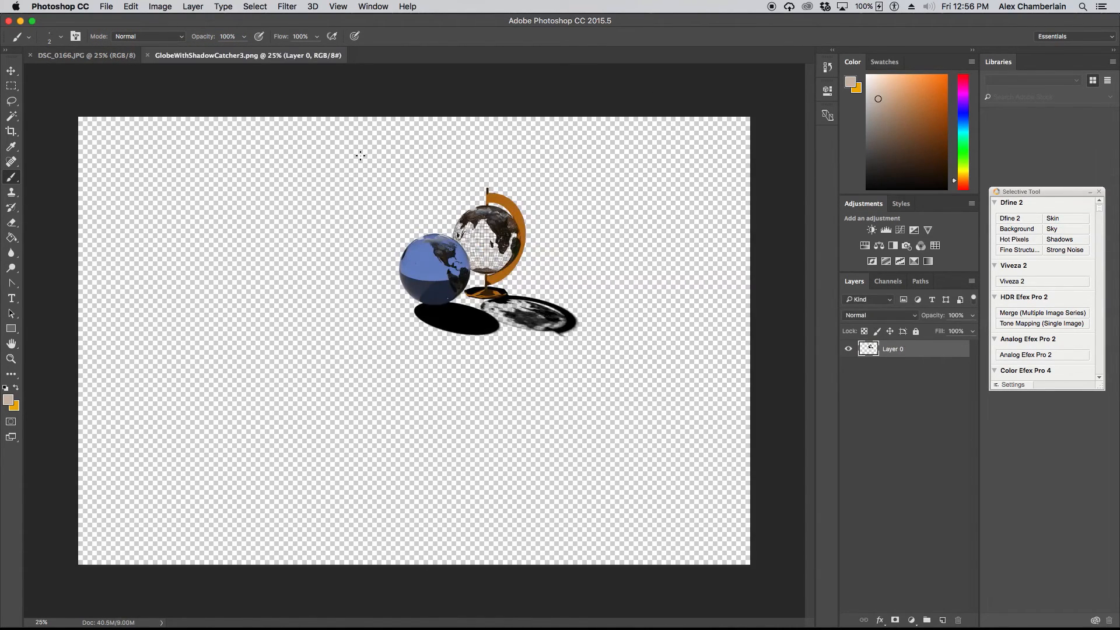
# - Copy the entire DSC_0166.JPG photo into the GlobeWithShadowCatcher3.png document and move its layer below the globe layer
pyautogui.click(138, 57)
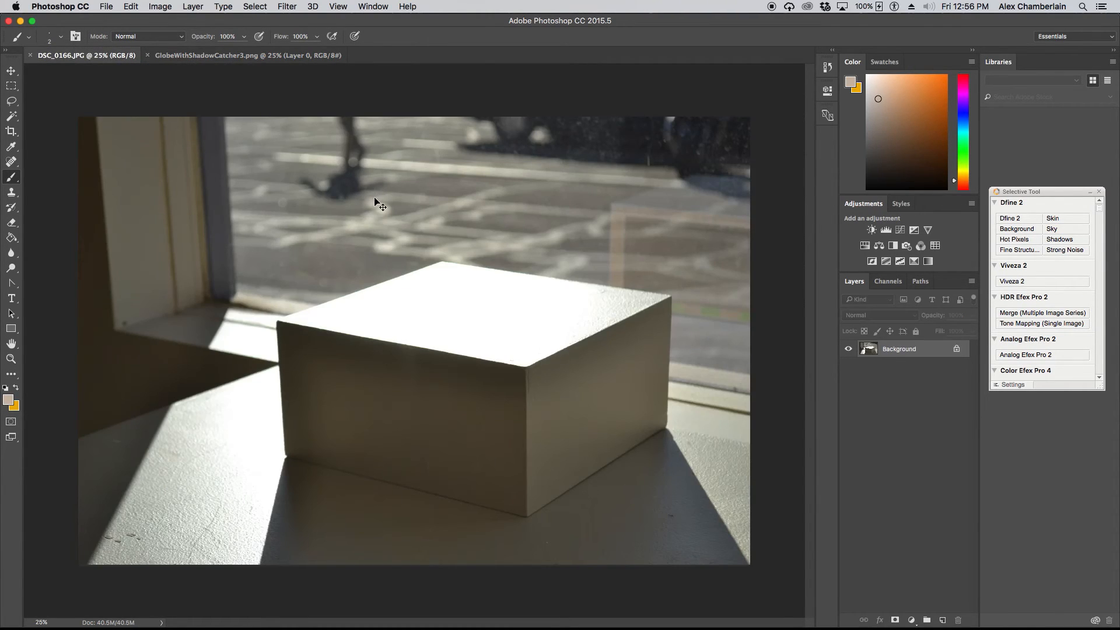
pyautogui.press('super+a')
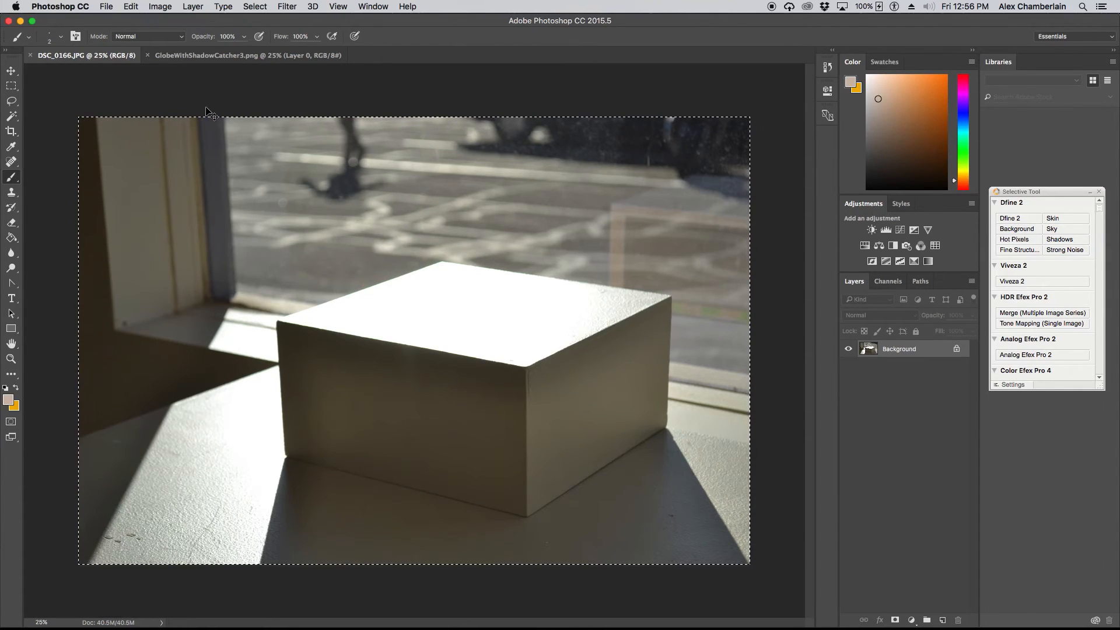
pyautogui.click(248, 55)
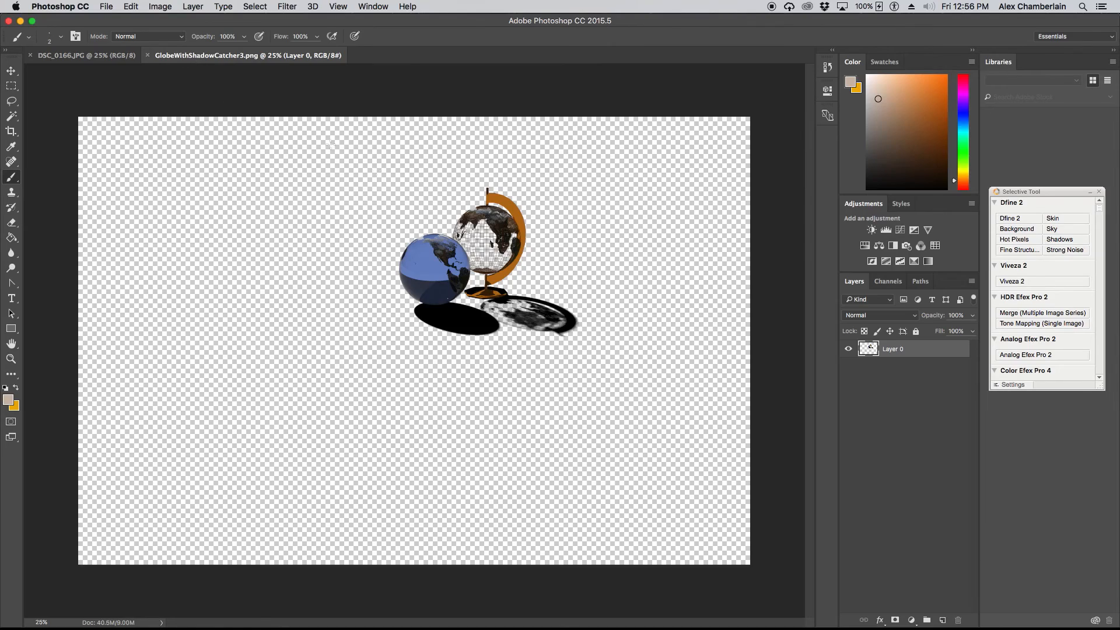
pyautogui.press('super+v')
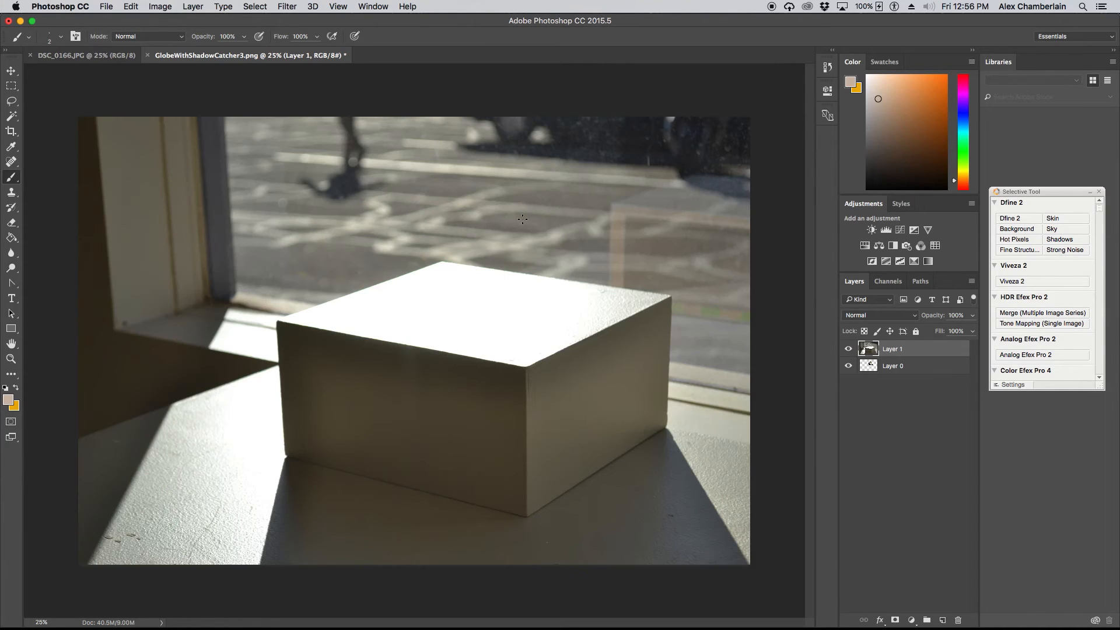
pyautogui.moveTo(869, 350); pyautogui.dragTo(869, 374)
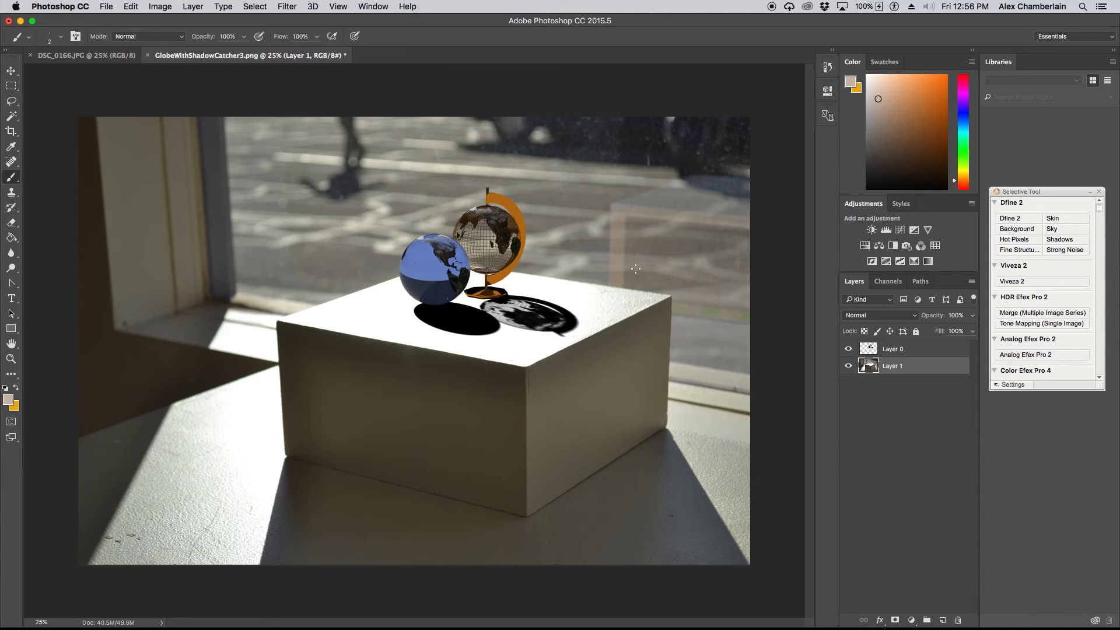
# - Add a Hue/Saturation adjustment layer above the globe layer and set its saturation to -37
pyautogui.click(899, 350)
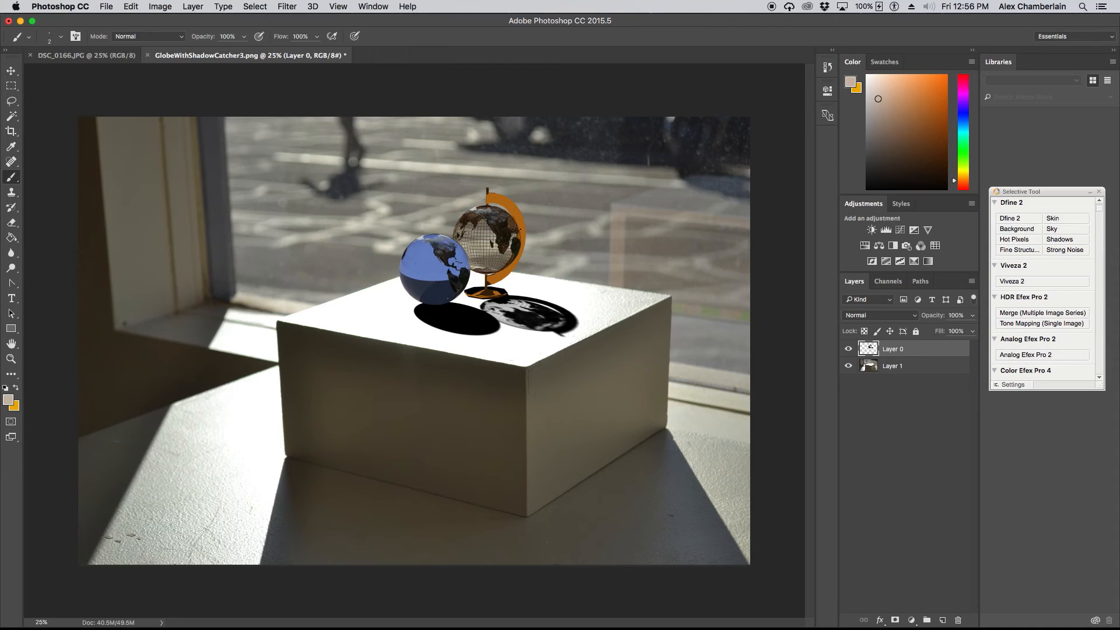
pyautogui.keyDown('alt'); pyautogui.scroll(15, 542, 185); pyautogui.keyUp('alt')
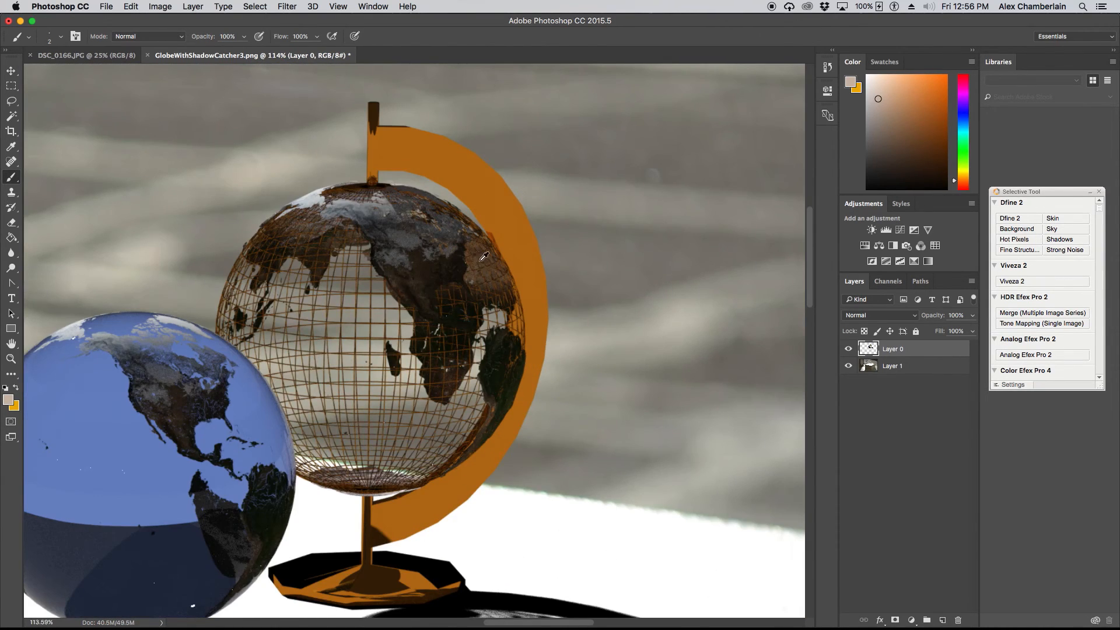
pyautogui.keyDown('alt'); pyautogui.scroll(-2, 485, 261); pyautogui.keyUp('alt')
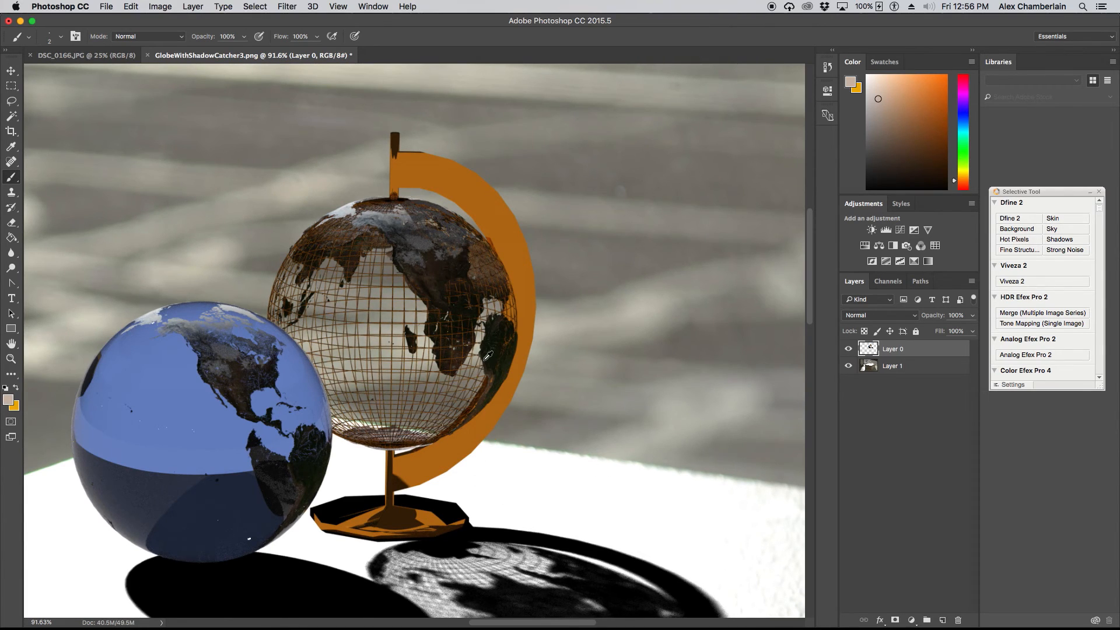
pyautogui.keyDown('alt'); pyautogui.scroll(-5, 489, 355); pyautogui.keyUp('alt')
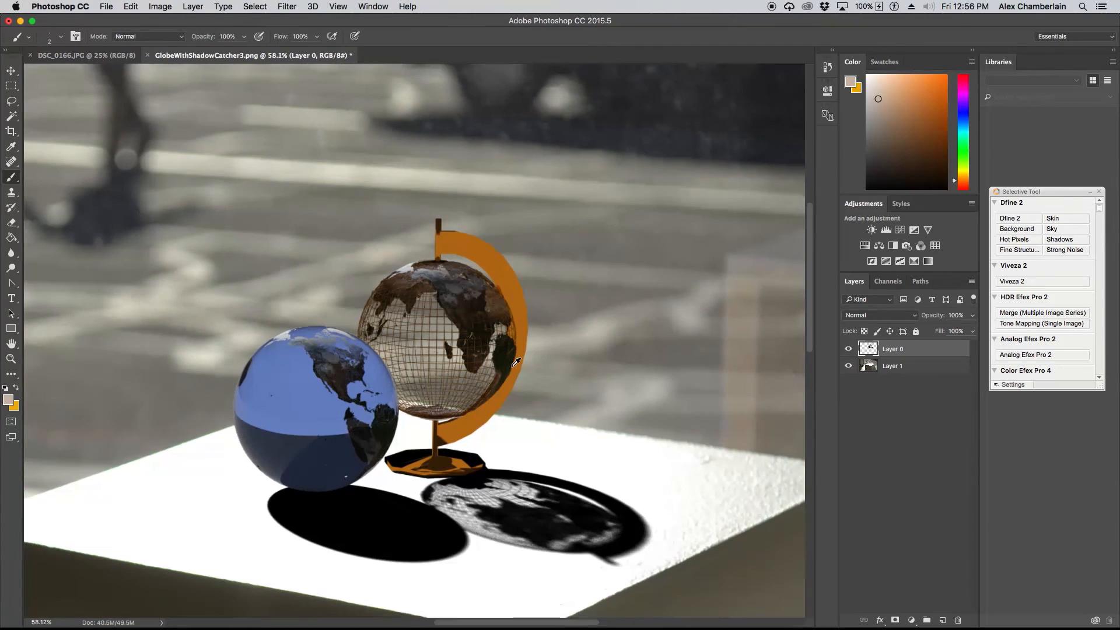
pyautogui.keyDown('alt'); pyautogui.scroll(-3, 516, 362); pyautogui.keyUp('alt')
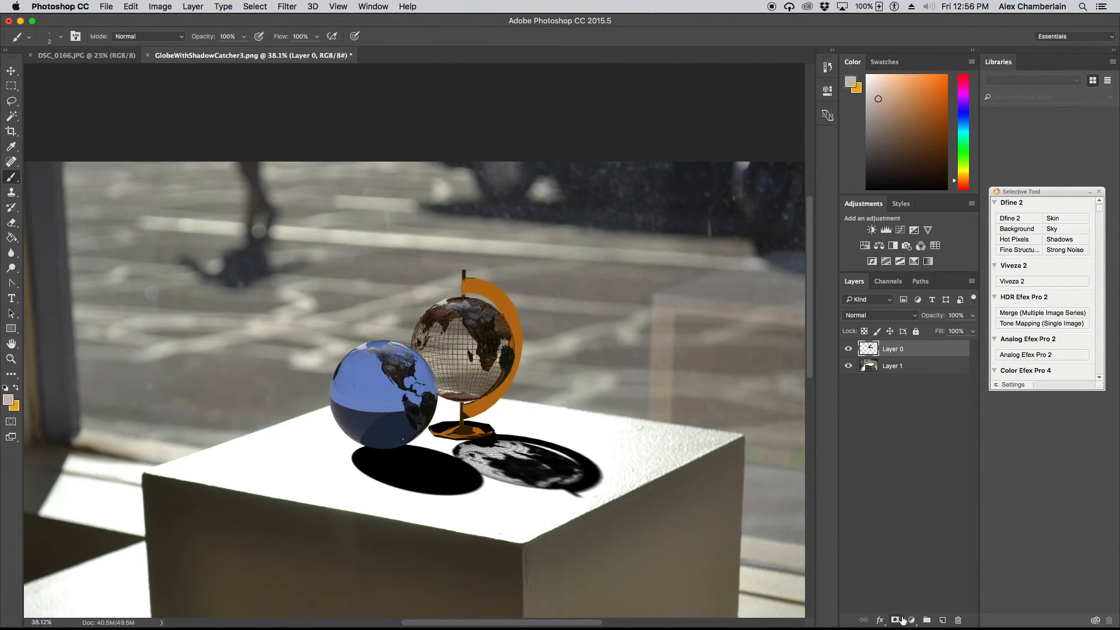
pyautogui.click(912, 621)
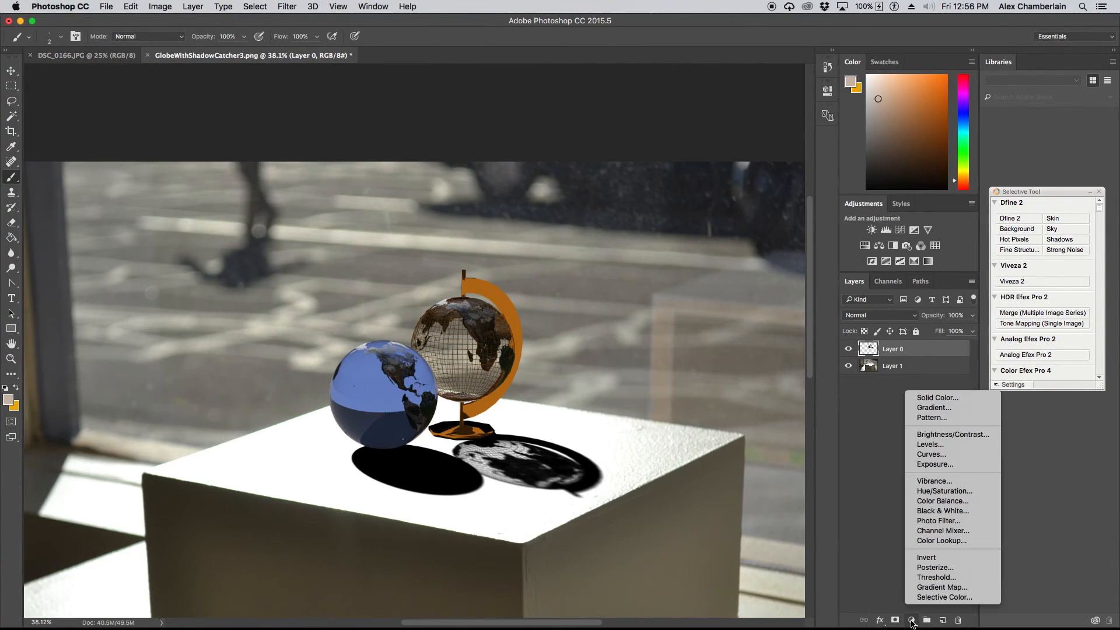
pyautogui.click(945, 492)
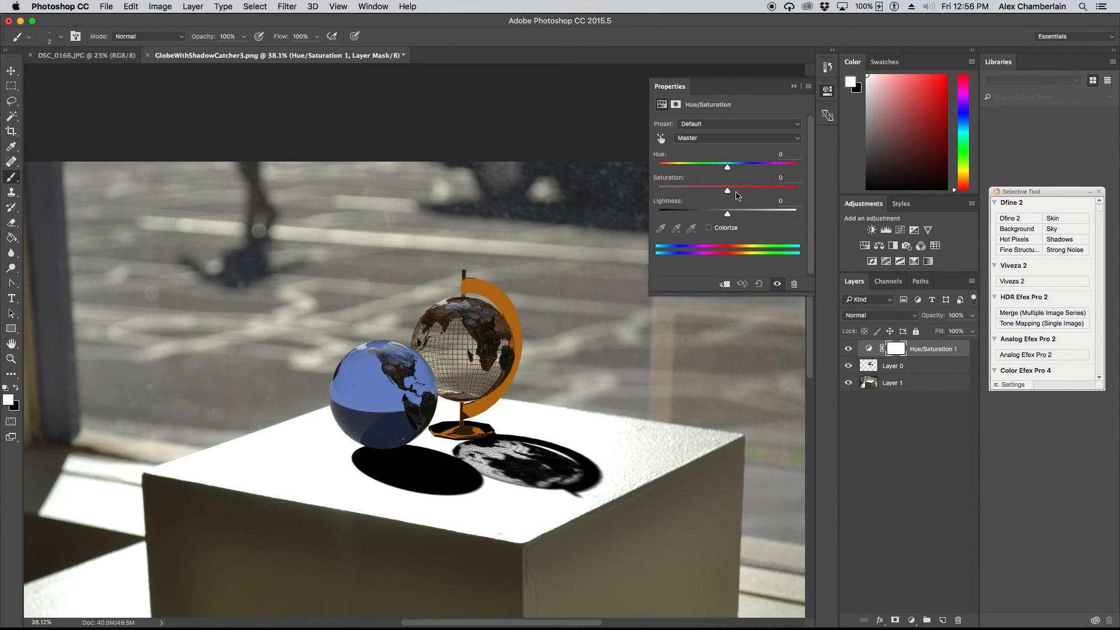
pyautogui.moveTo(729, 192); pyautogui.dragTo(715, 193)
pyautogui.moveTo(707, 194); pyautogui.dragTo(699, 195)
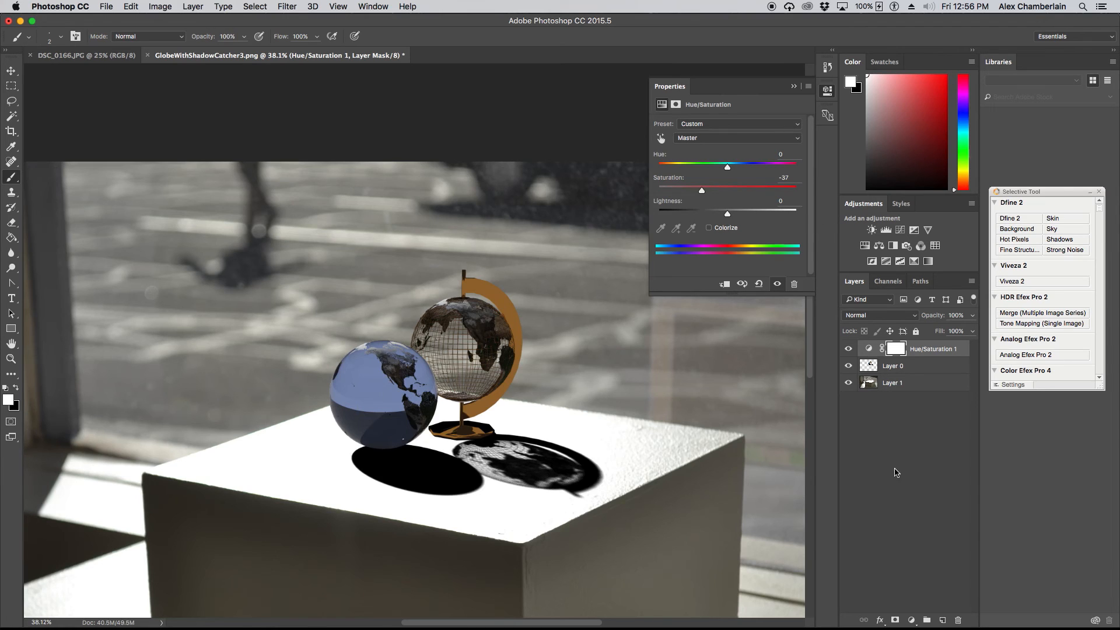
pyautogui.click(897, 504)
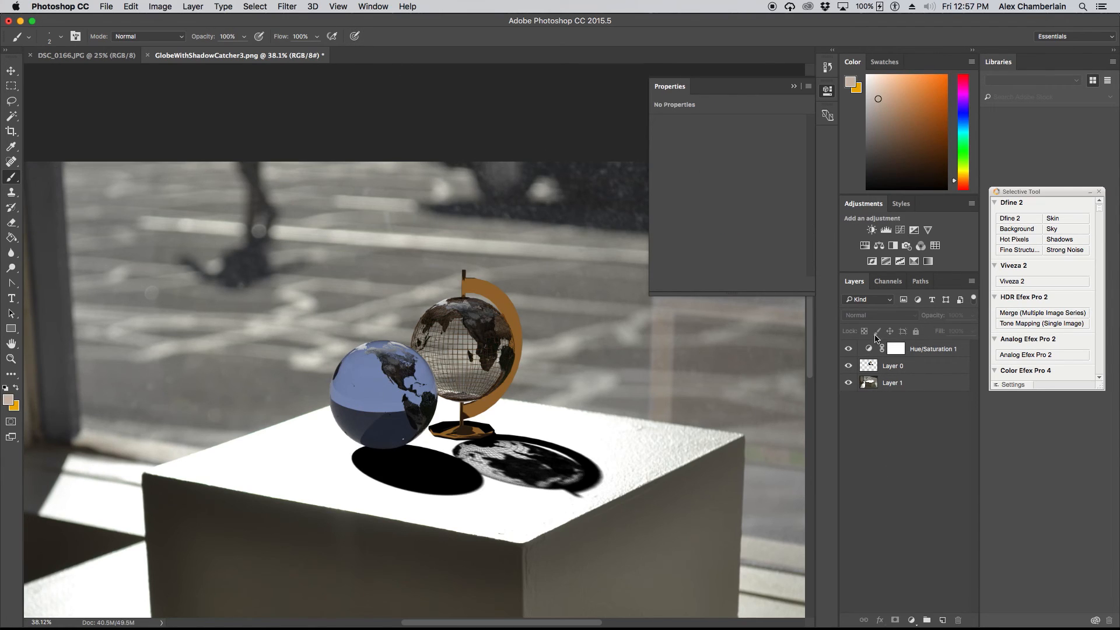
# - Apply a Gaussian Blur with a radius of 1.8 pixels to the globe layer, Layer 0
pyautogui.click(870, 366)
pyautogui.click(294, 8)
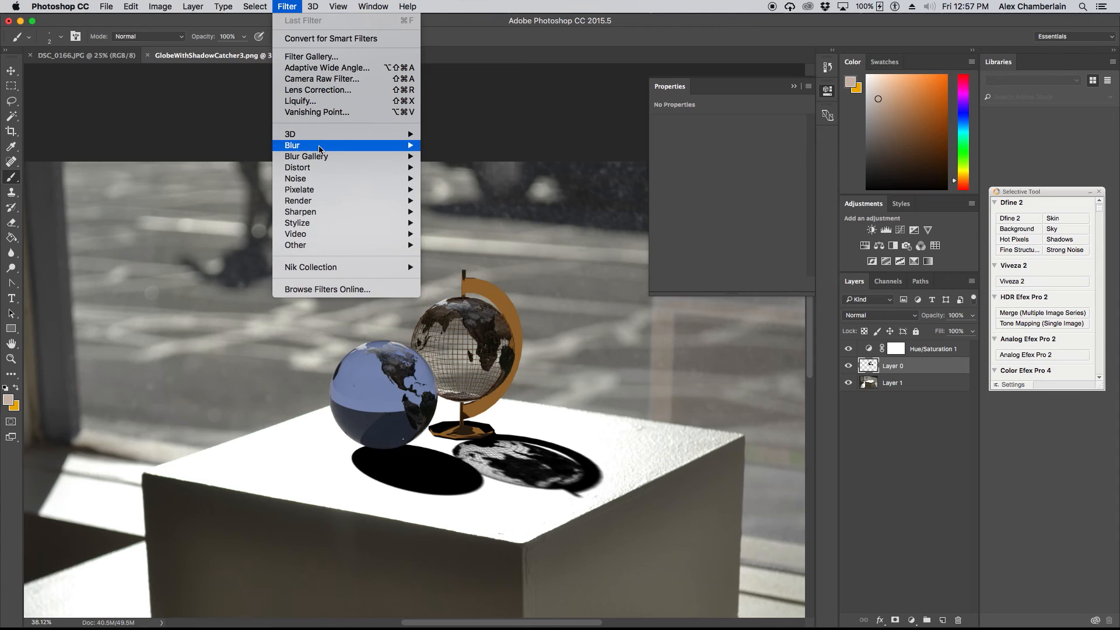
pyautogui.moveTo(322, 151)
pyautogui.click(461, 190)
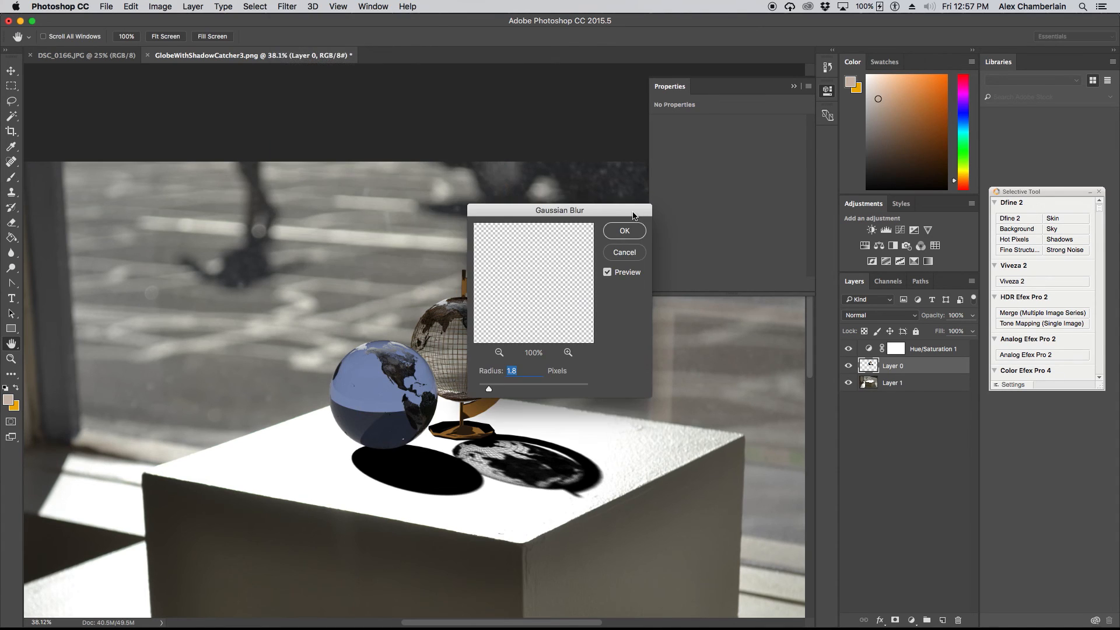
pyautogui.moveTo(550, 212); pyautogui.dragTo(701, 147)
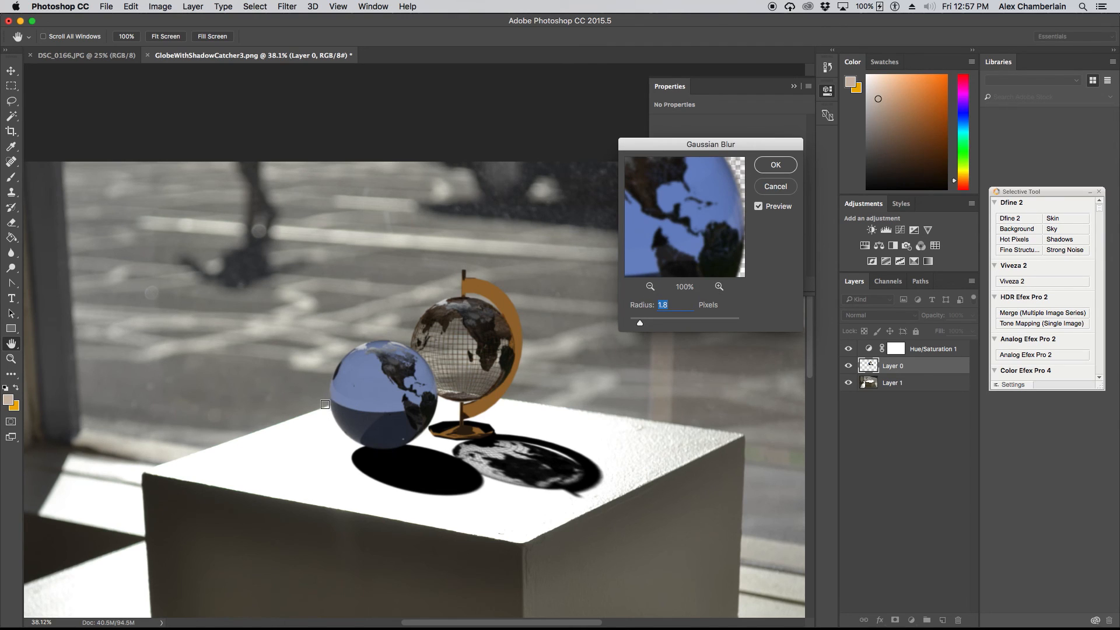
pyautogui.keyDown('alt'); pyautogui.scroll(10, 323, 405); pyautogui.keyUp('alt')
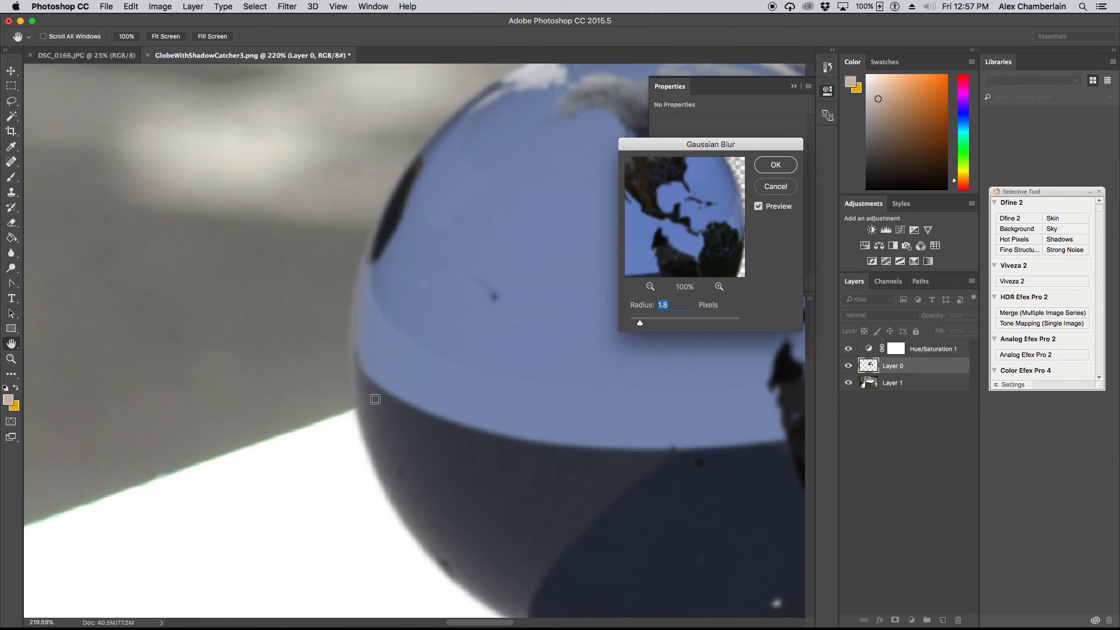
pyautogui.keyDown('alt'); pyautogui.scroll(-10, 348, 387); pyautogui.keyUp('alt')
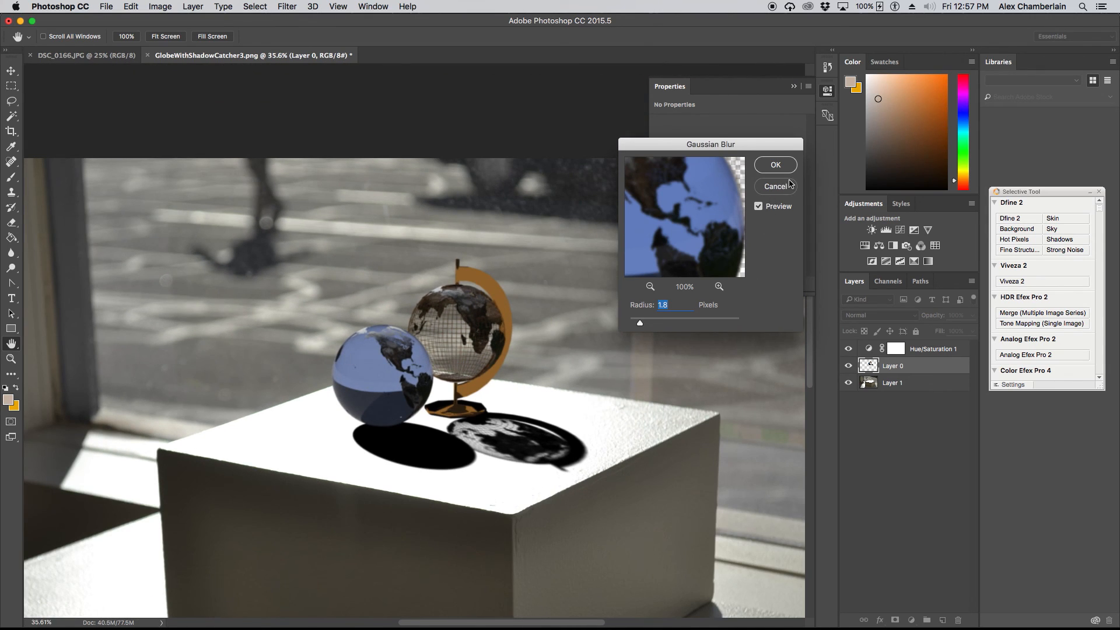
pyautogui.click(776, 166)
pyautogui.press('b')
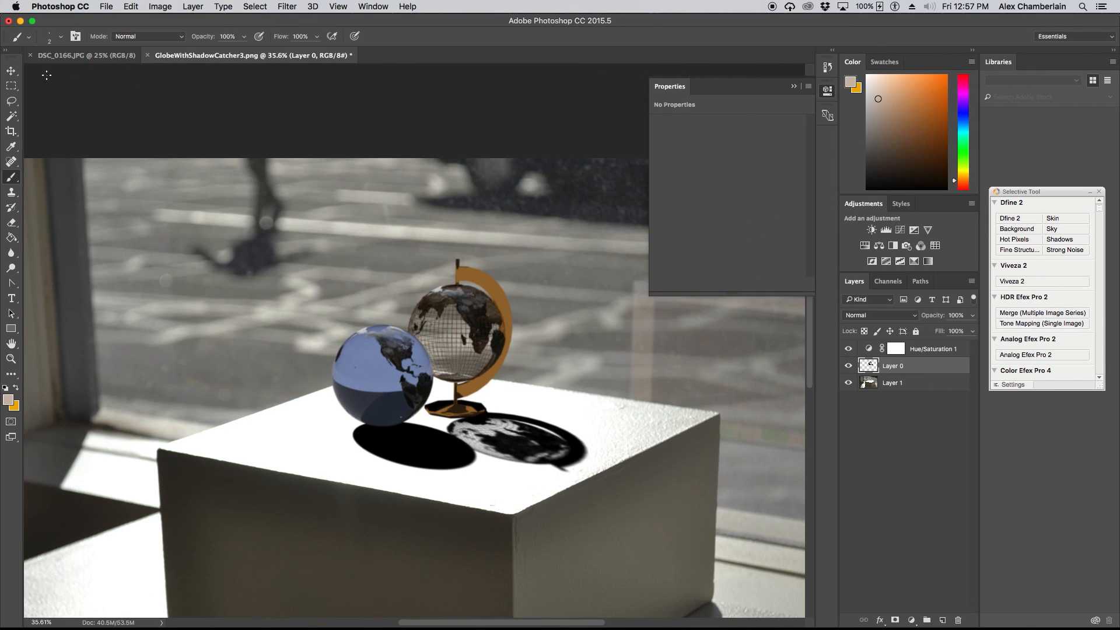
# - Save a JPEG copy of the composite as GlobeCompositeShadowCatcher.jpg in DES3600 with Maximum quality 12 and Baseline ("Standard") format
pyautogui.click(107, 6)
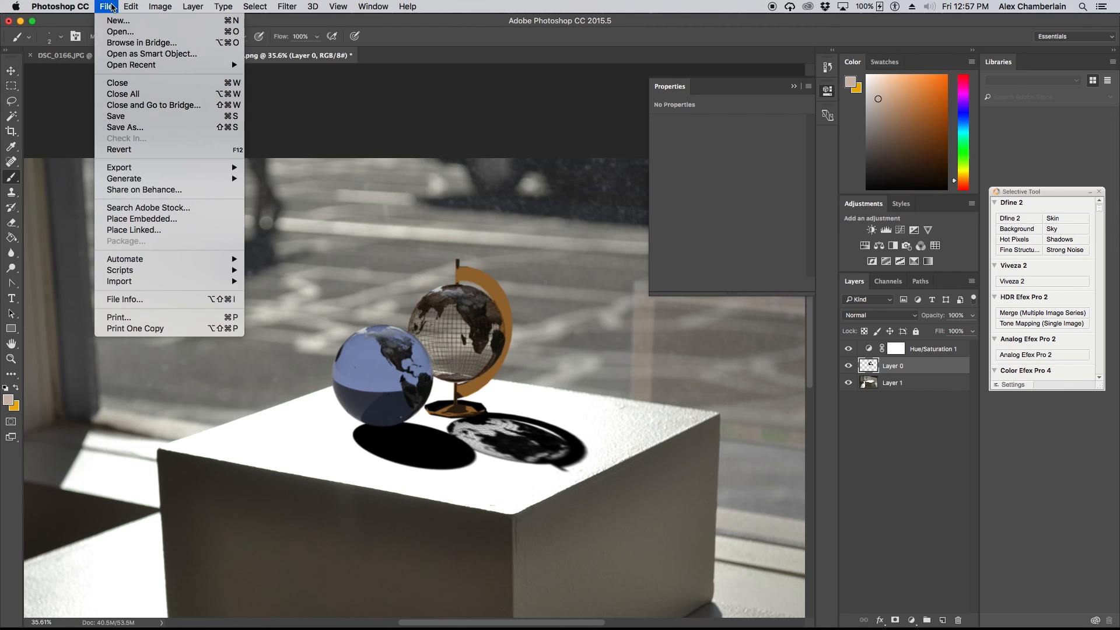
pyautogui.click(137, 129)
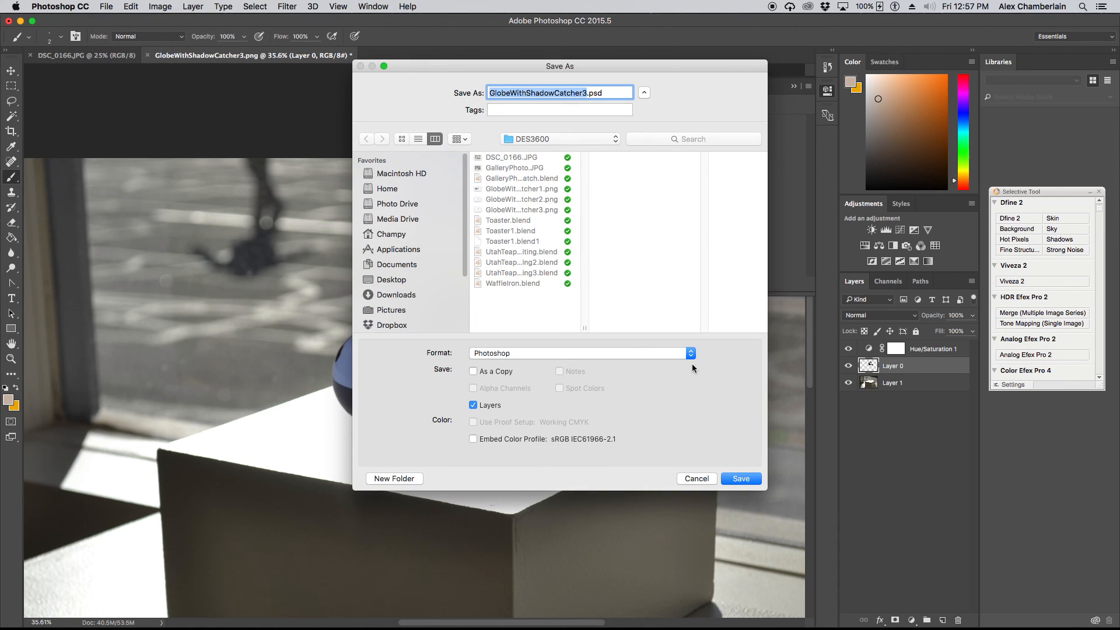
pyautogui.click(686, 359)
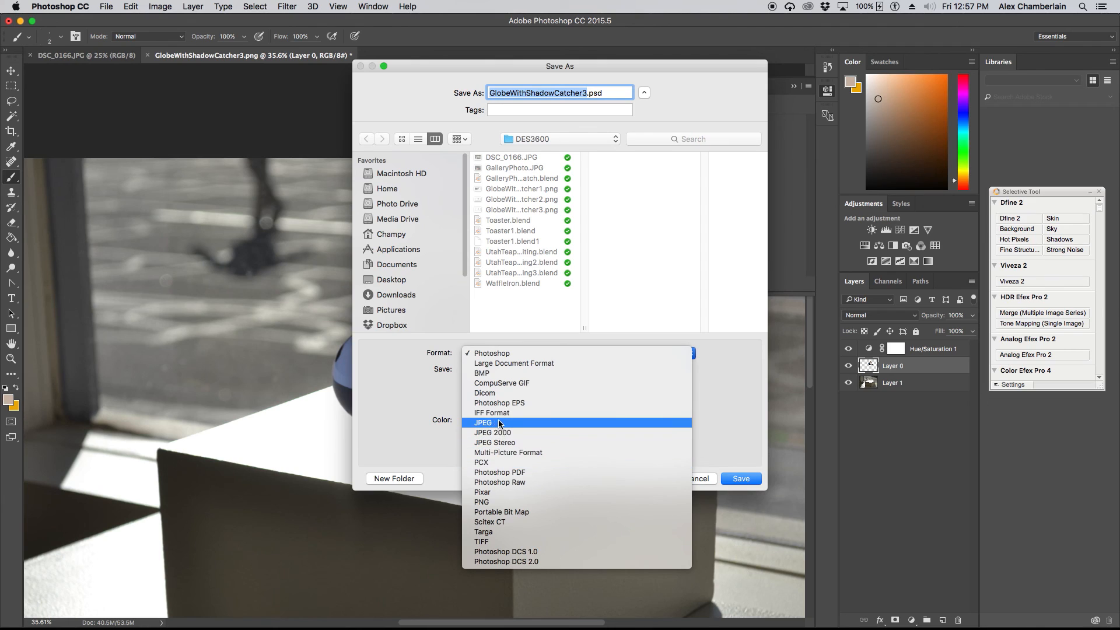
pyautogui.click(526, 423)
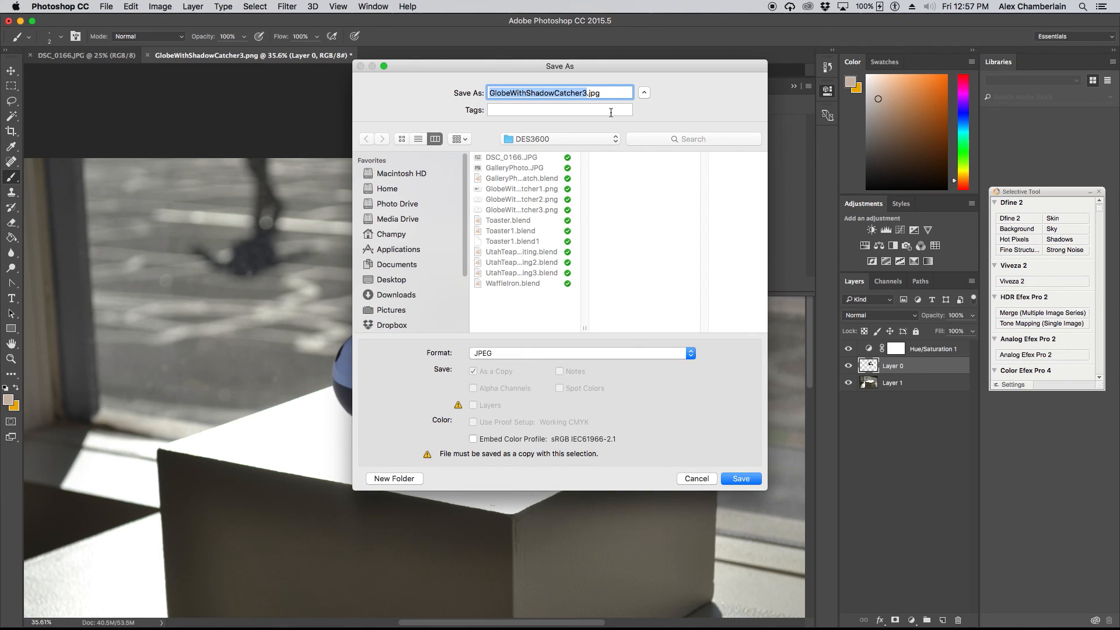
pyautogui.write('GlobeComposit')
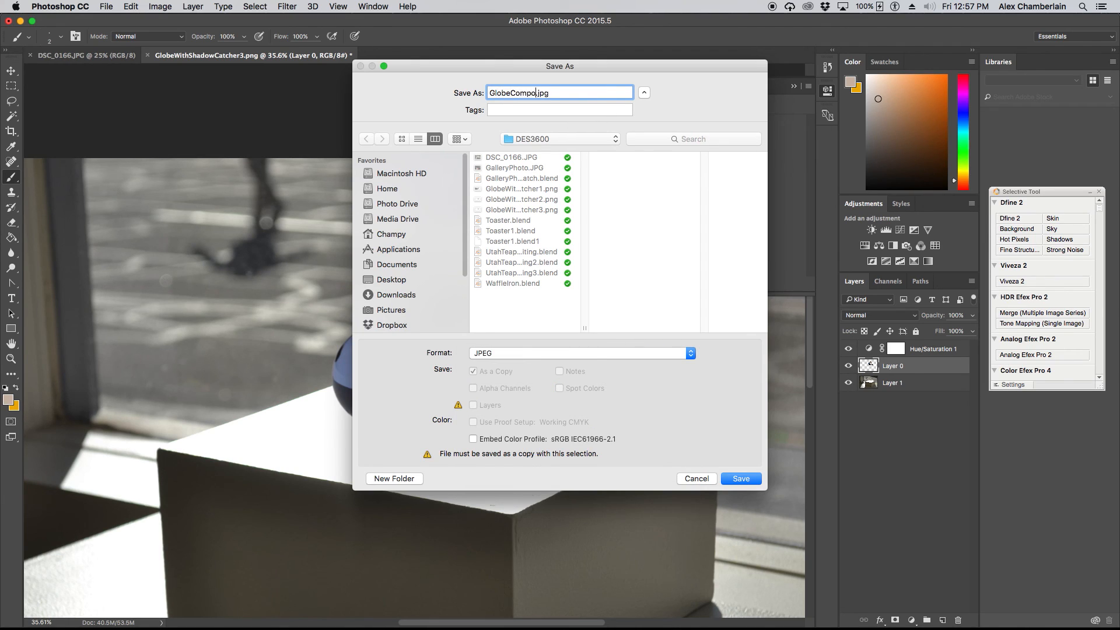
pyautogui.write('eShadowCatcher')
pyautogui.click(743, 479)
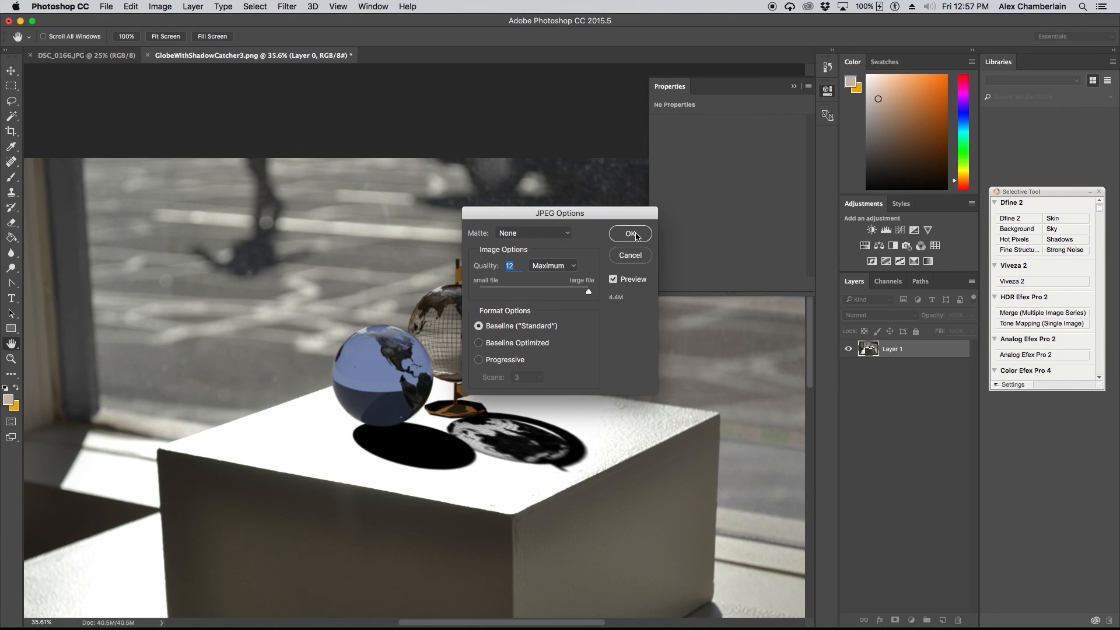
pyautogui.click(630, 233)
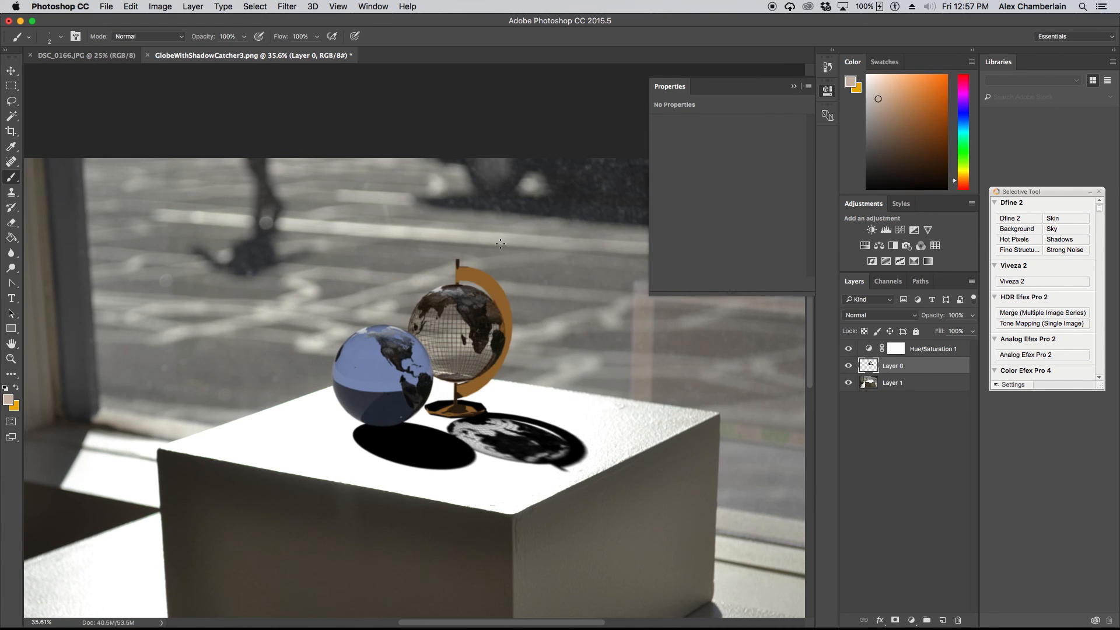
pyautogui.scroll(-1, 500, 245)
pyautogui.keyDown('alt'); pyautogui.scroll(-4, 461, 222); pyautogui.keyUp('alt')
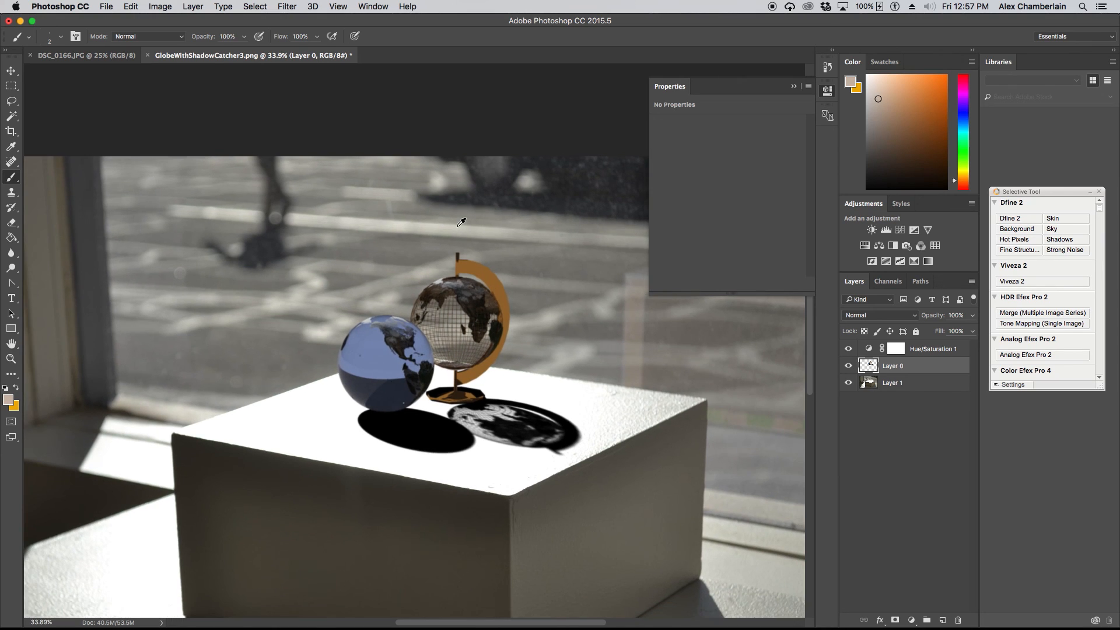